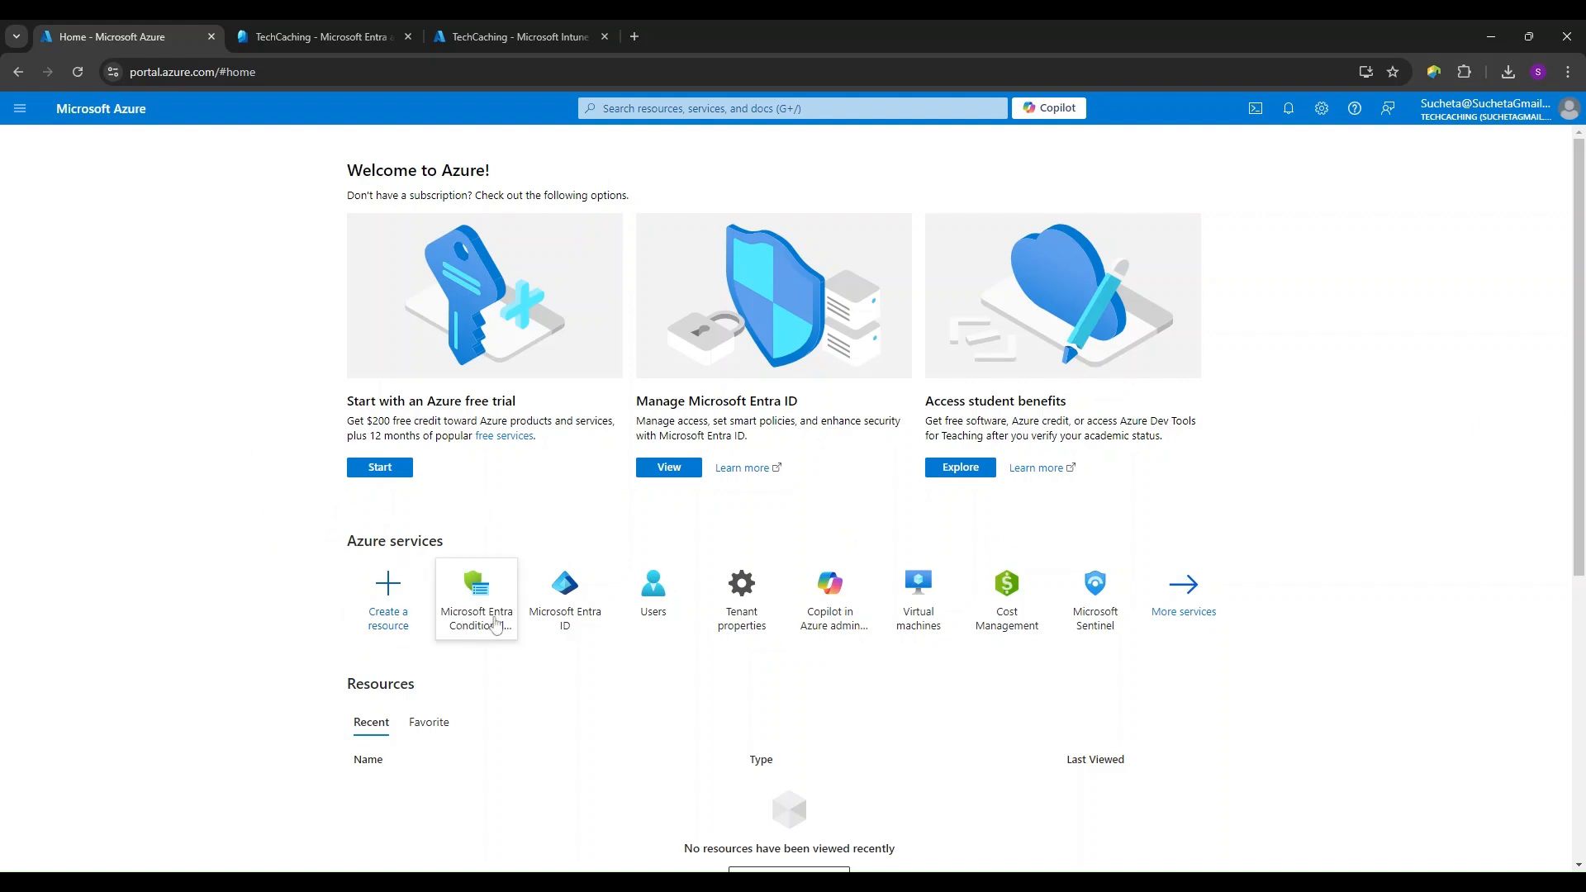
- Open the Microsoft Entra Conditional Access service from the Azure portal home page
mouse_move(501, 594)
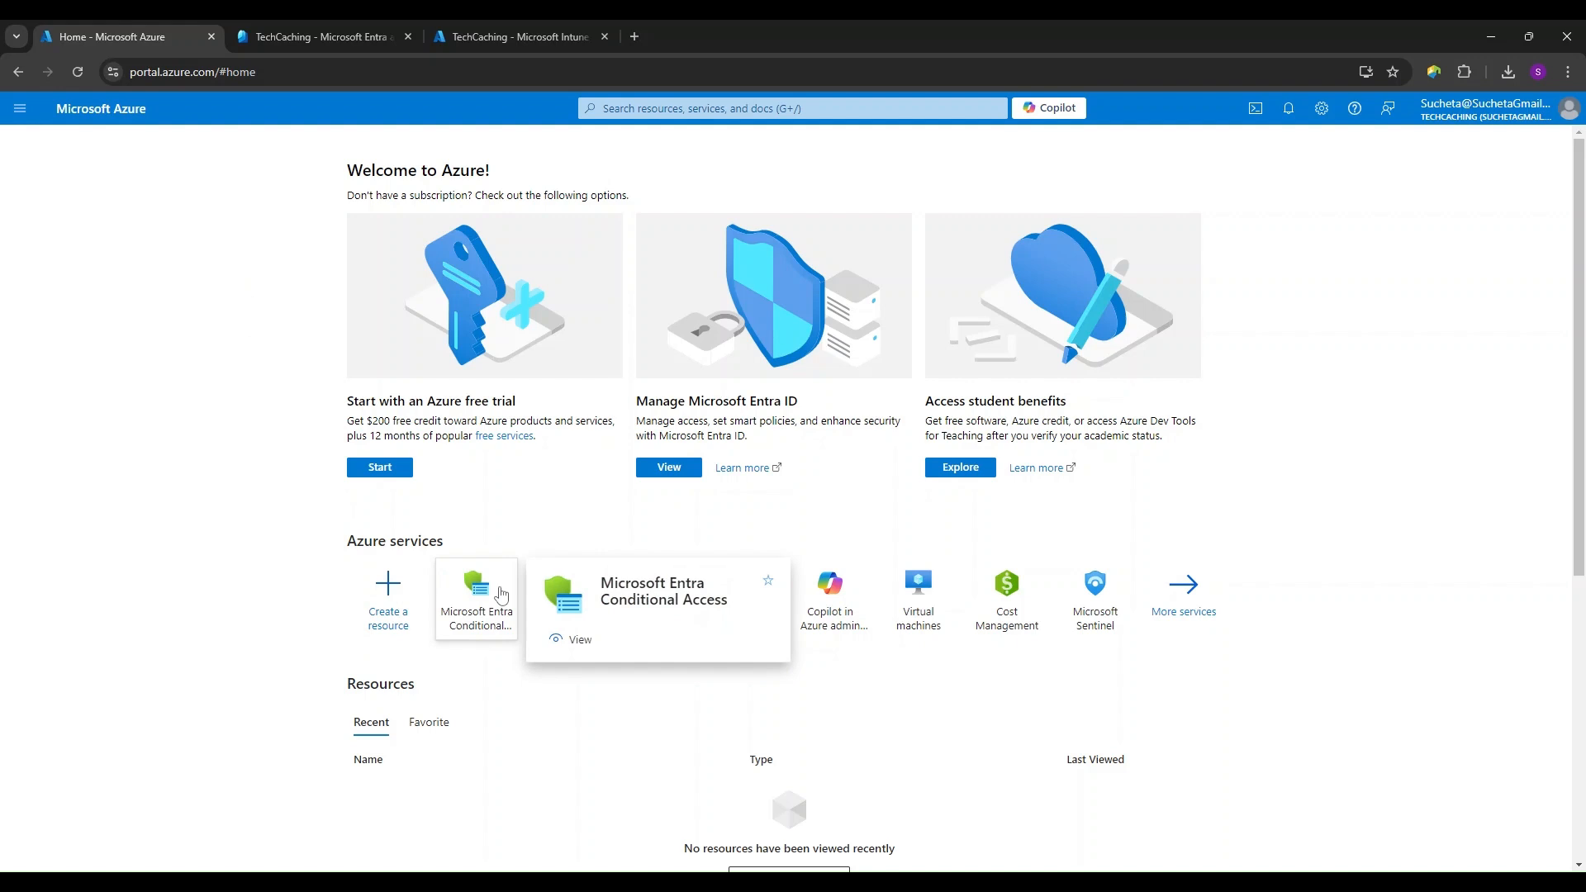
click(630, 109)
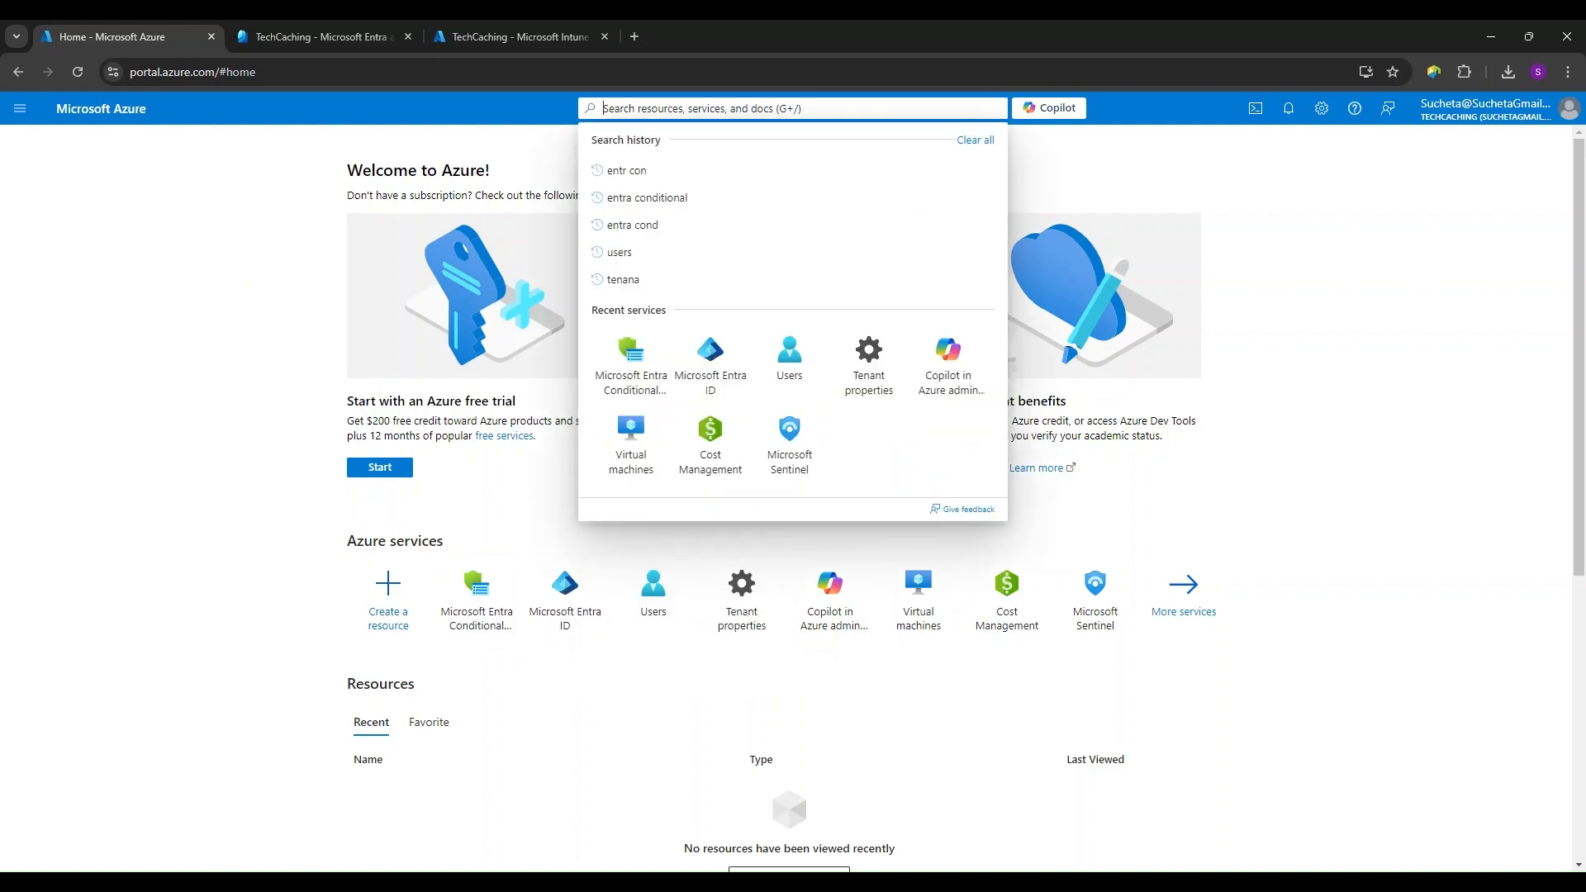
click(267, 494)
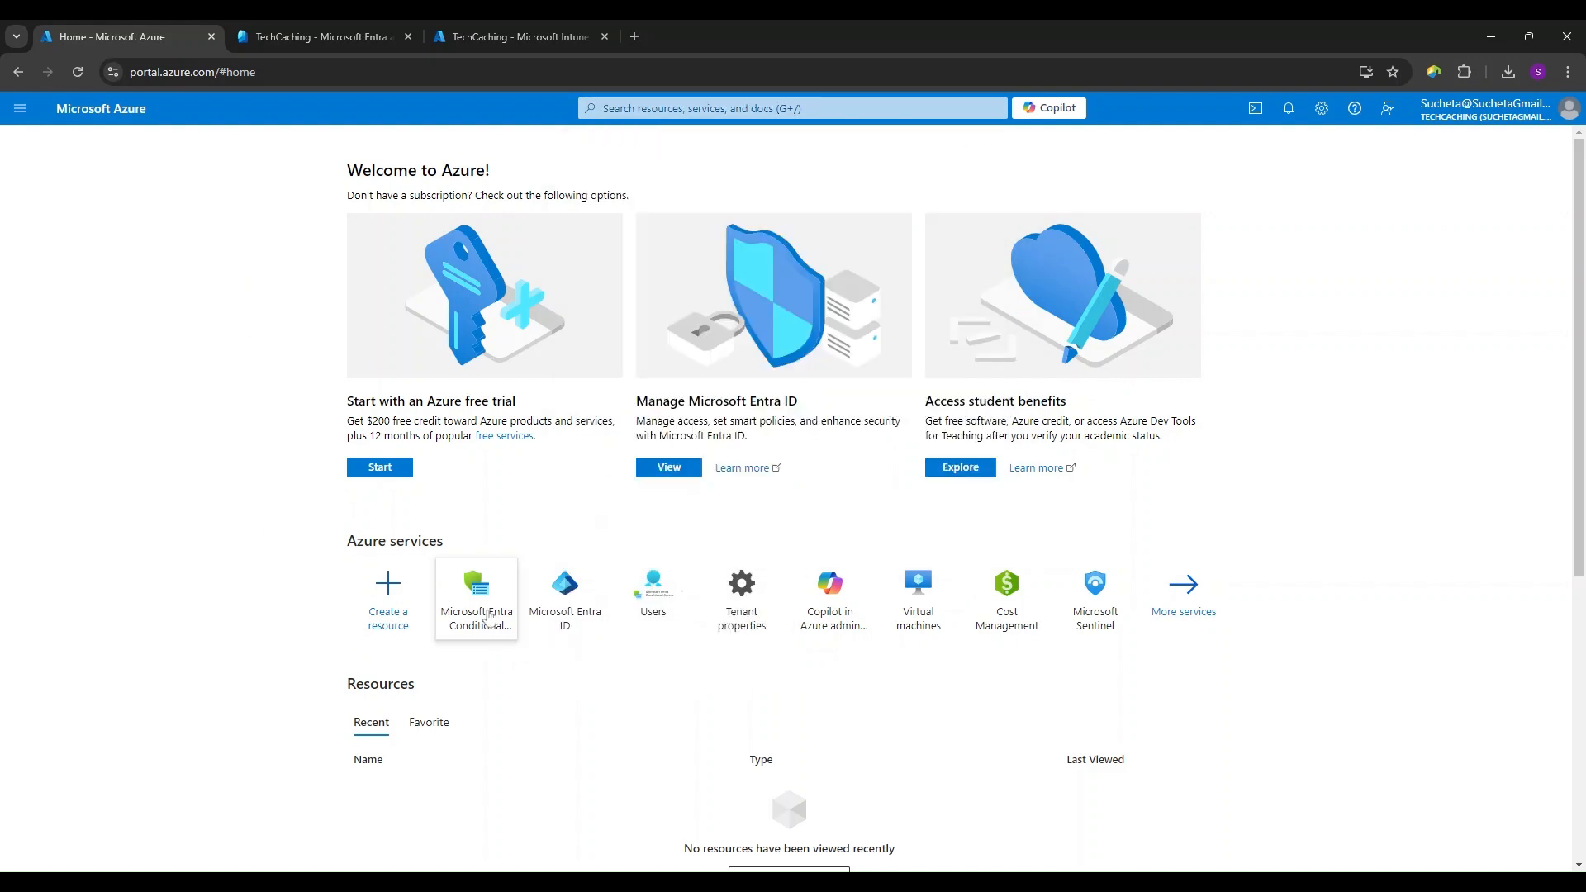
click(483, 616)
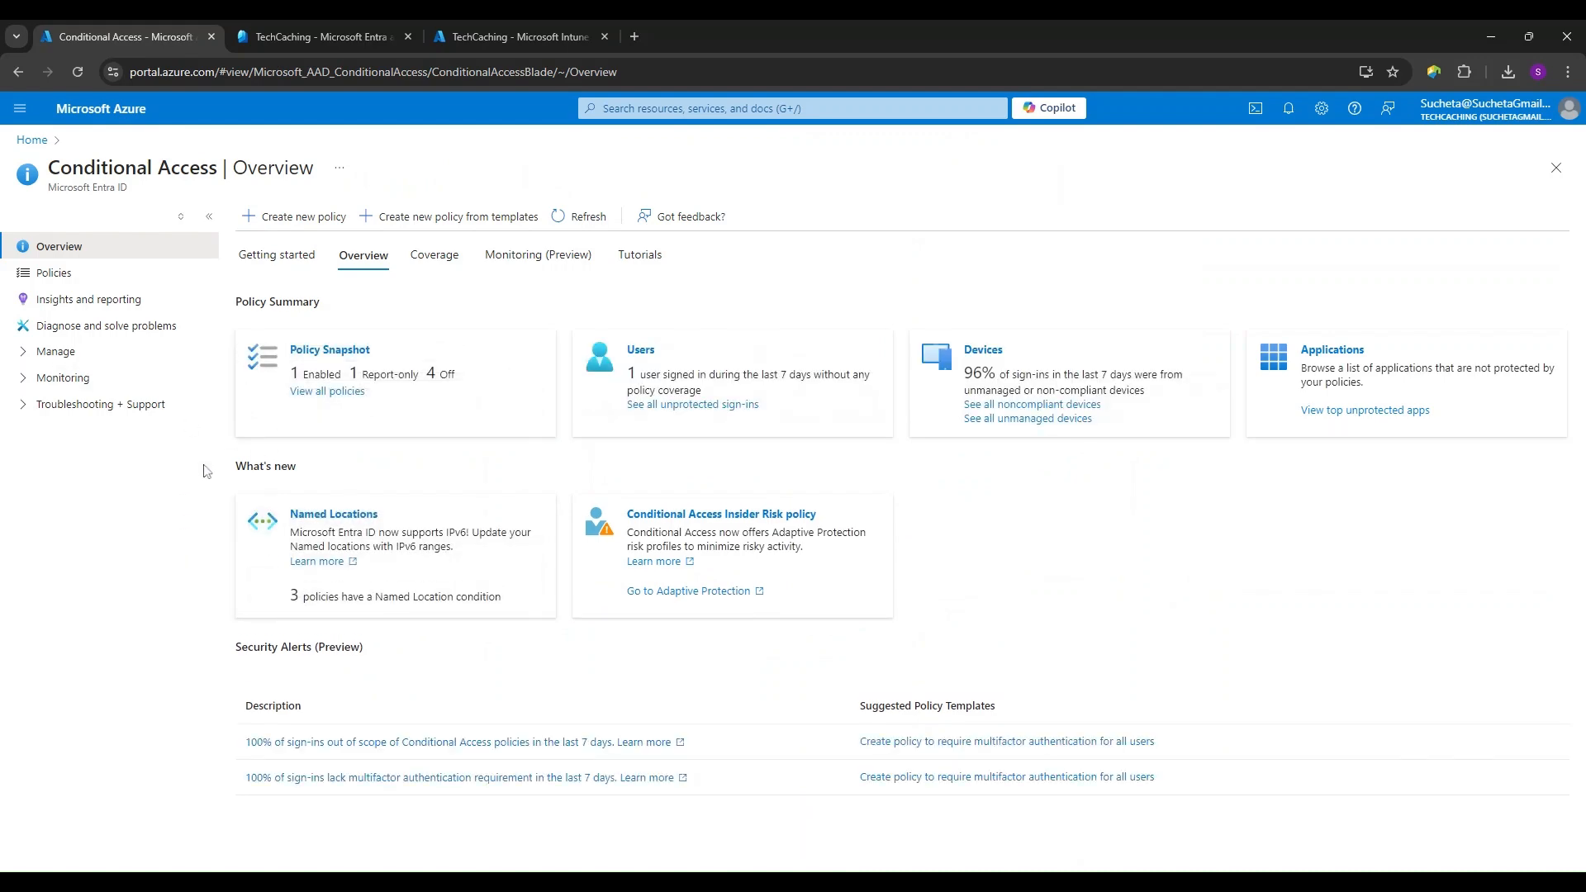
- Switch to the Microsoft Entra admin center and open Conditional Access under Protection
click(331, 36)
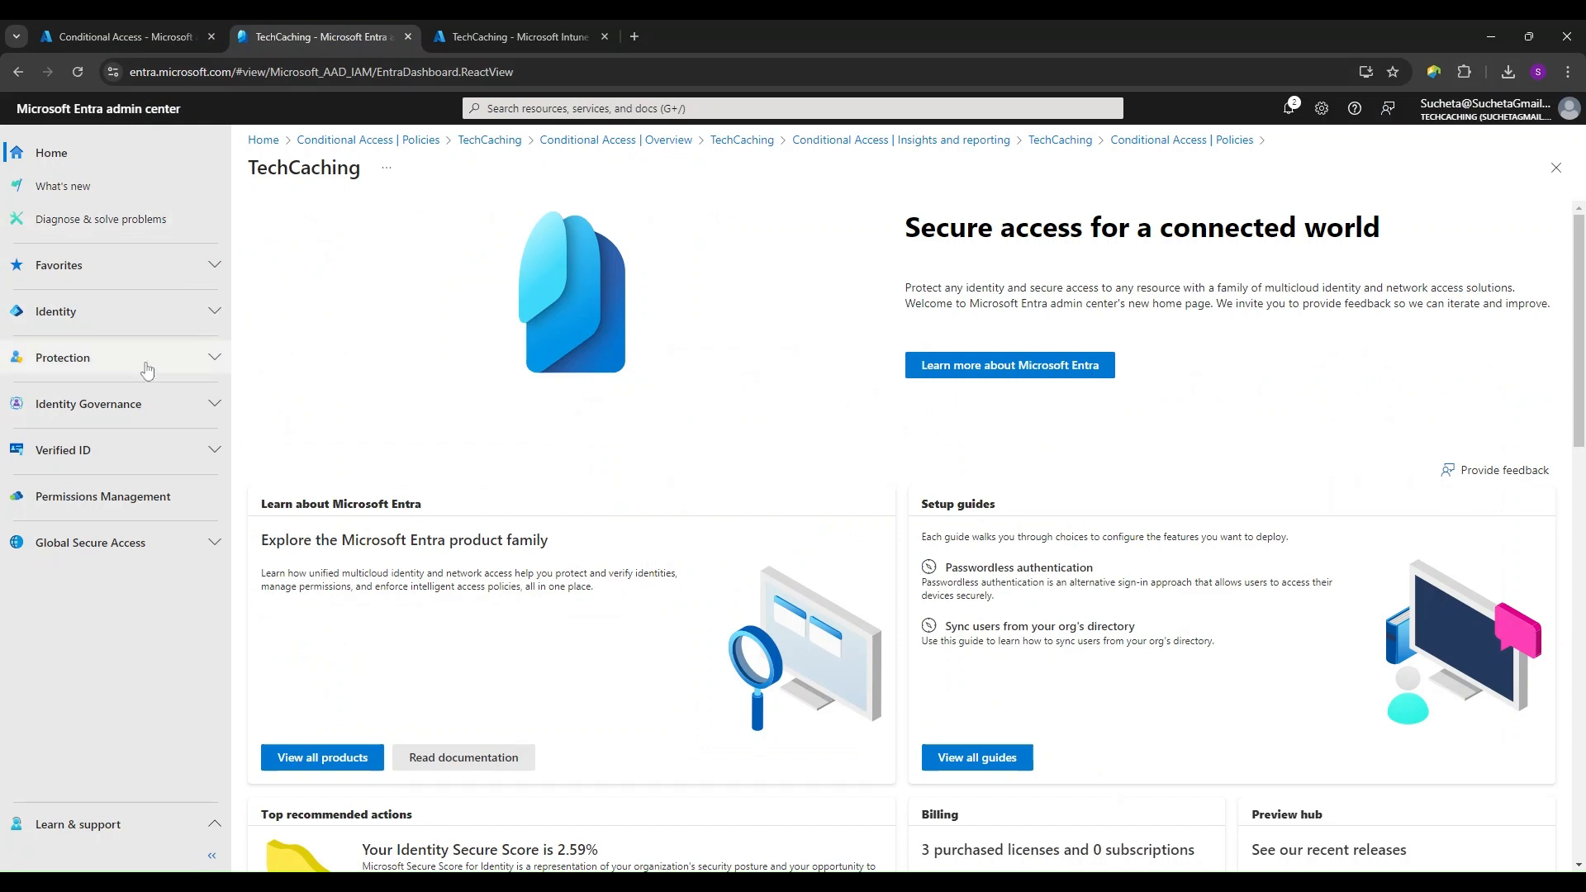
click(214, 367)
click(107, 424)
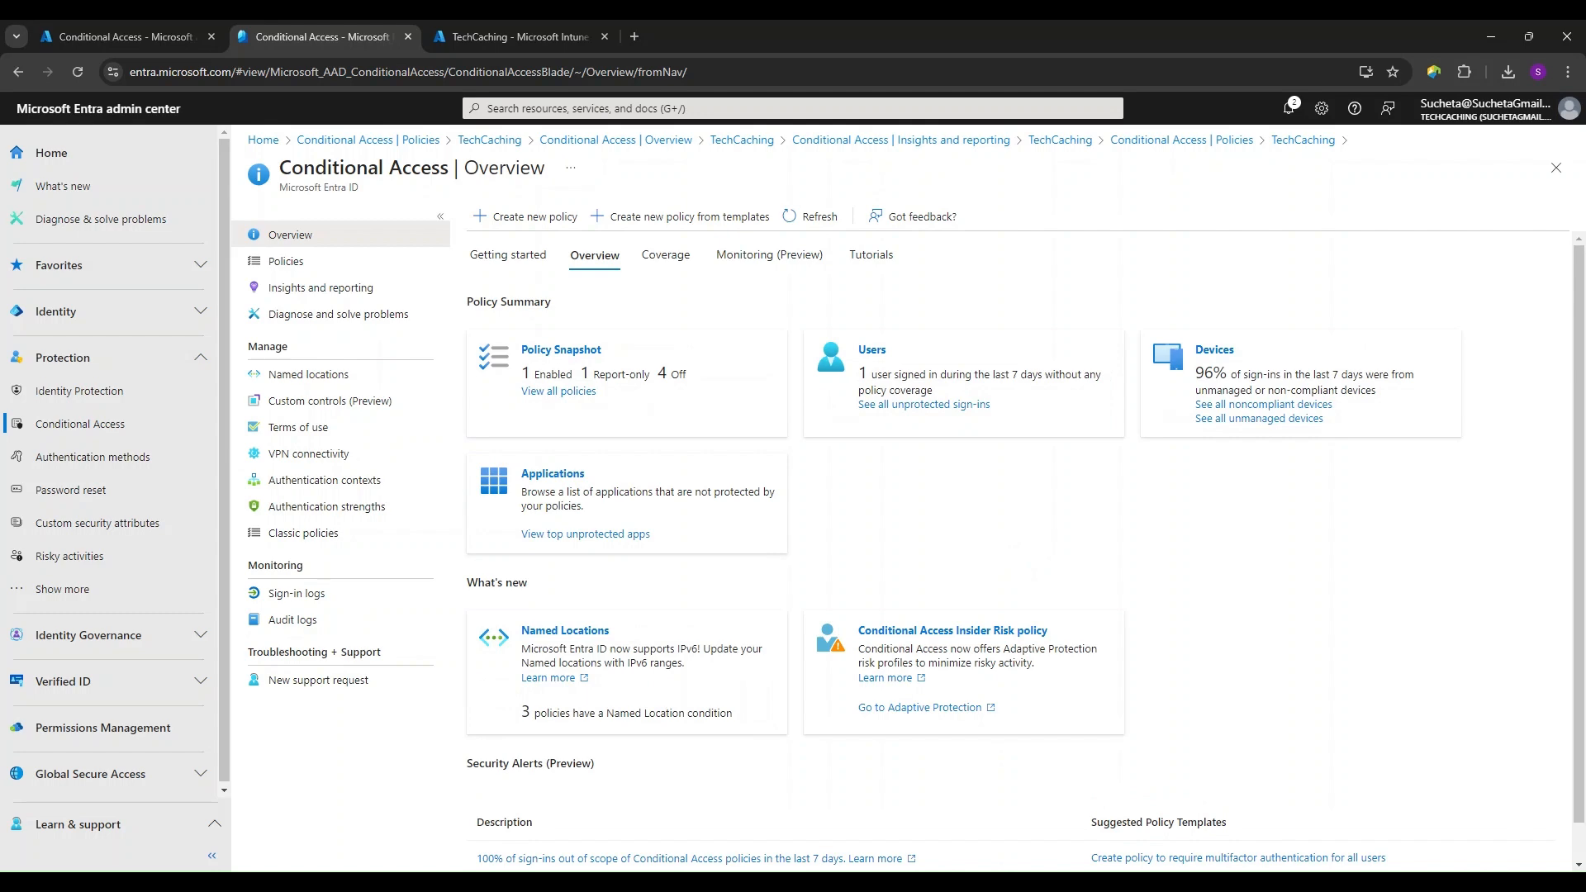
- Switch to the Microsoft Intune admin center and open Conditional access under Endpoint security
click(520, 36)
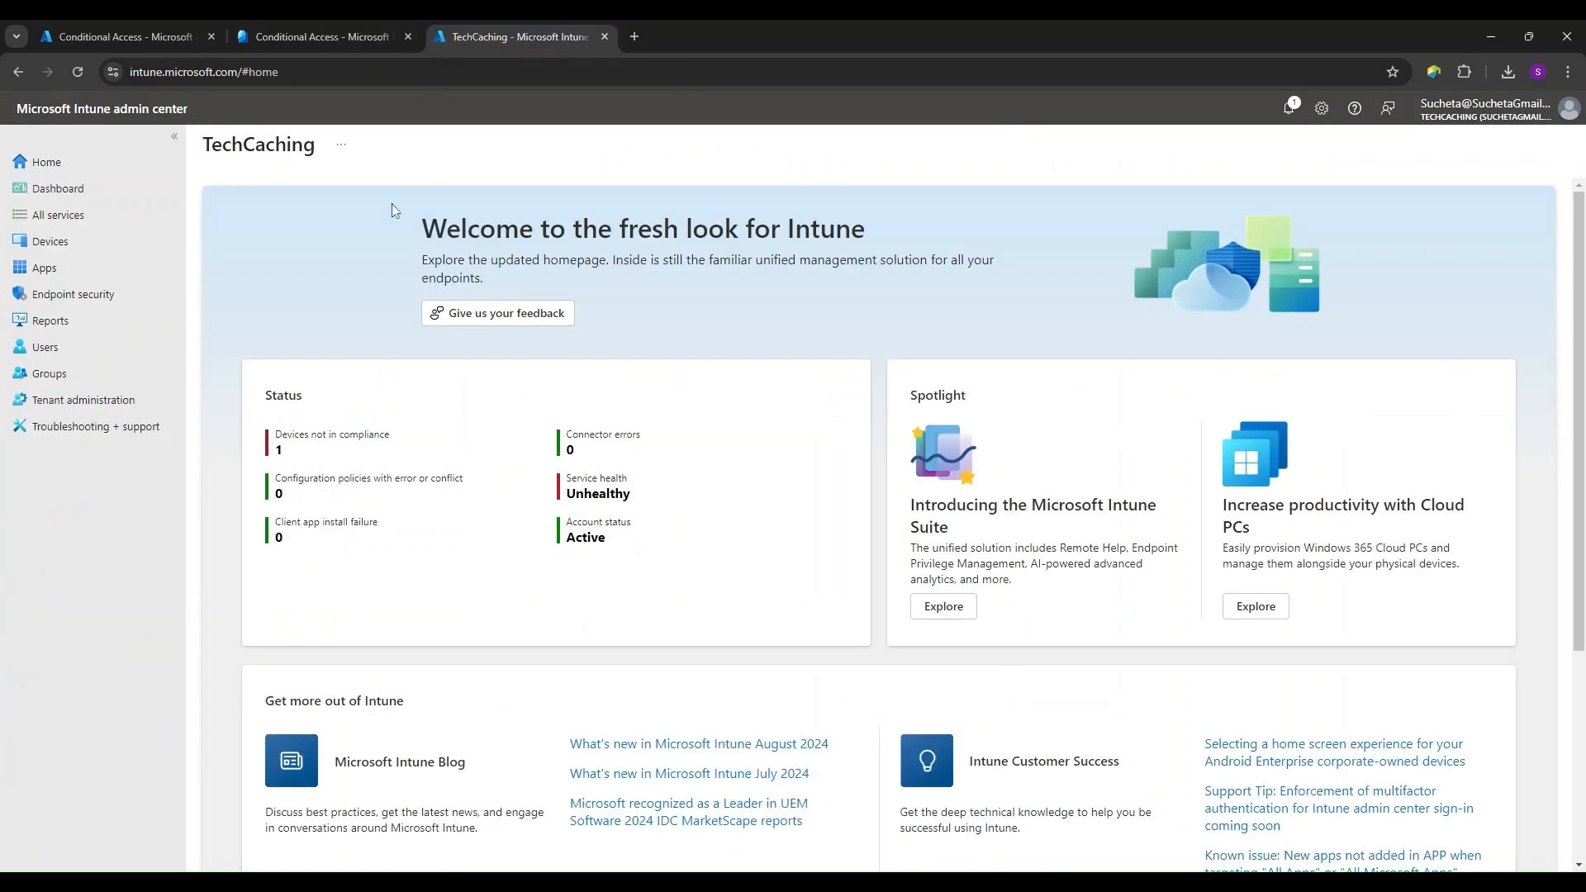
click(98, 296)
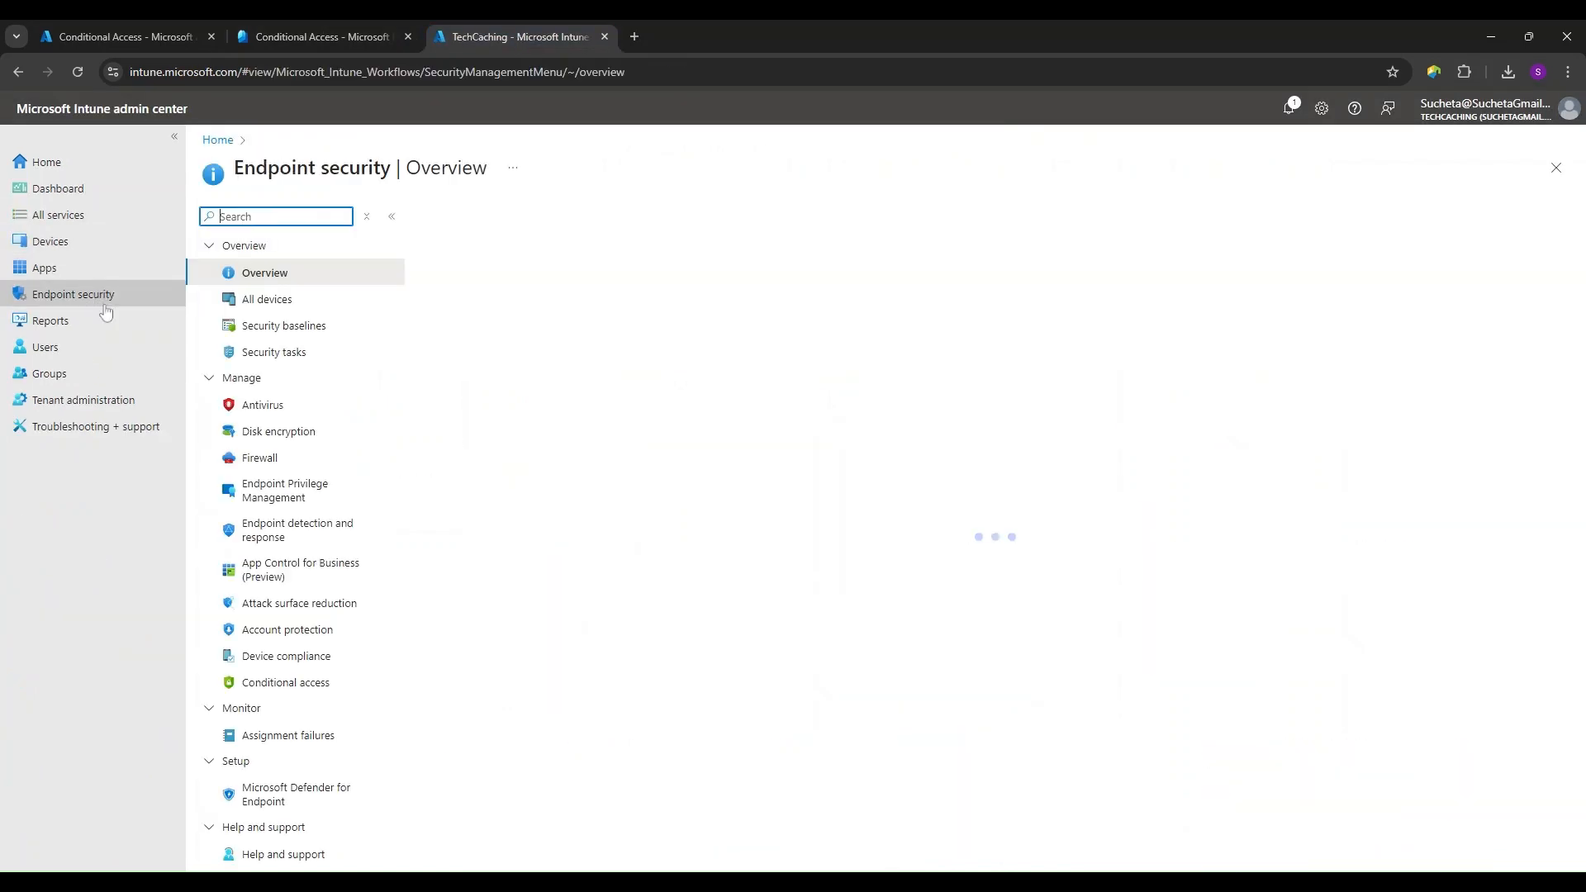
click(307, 686)
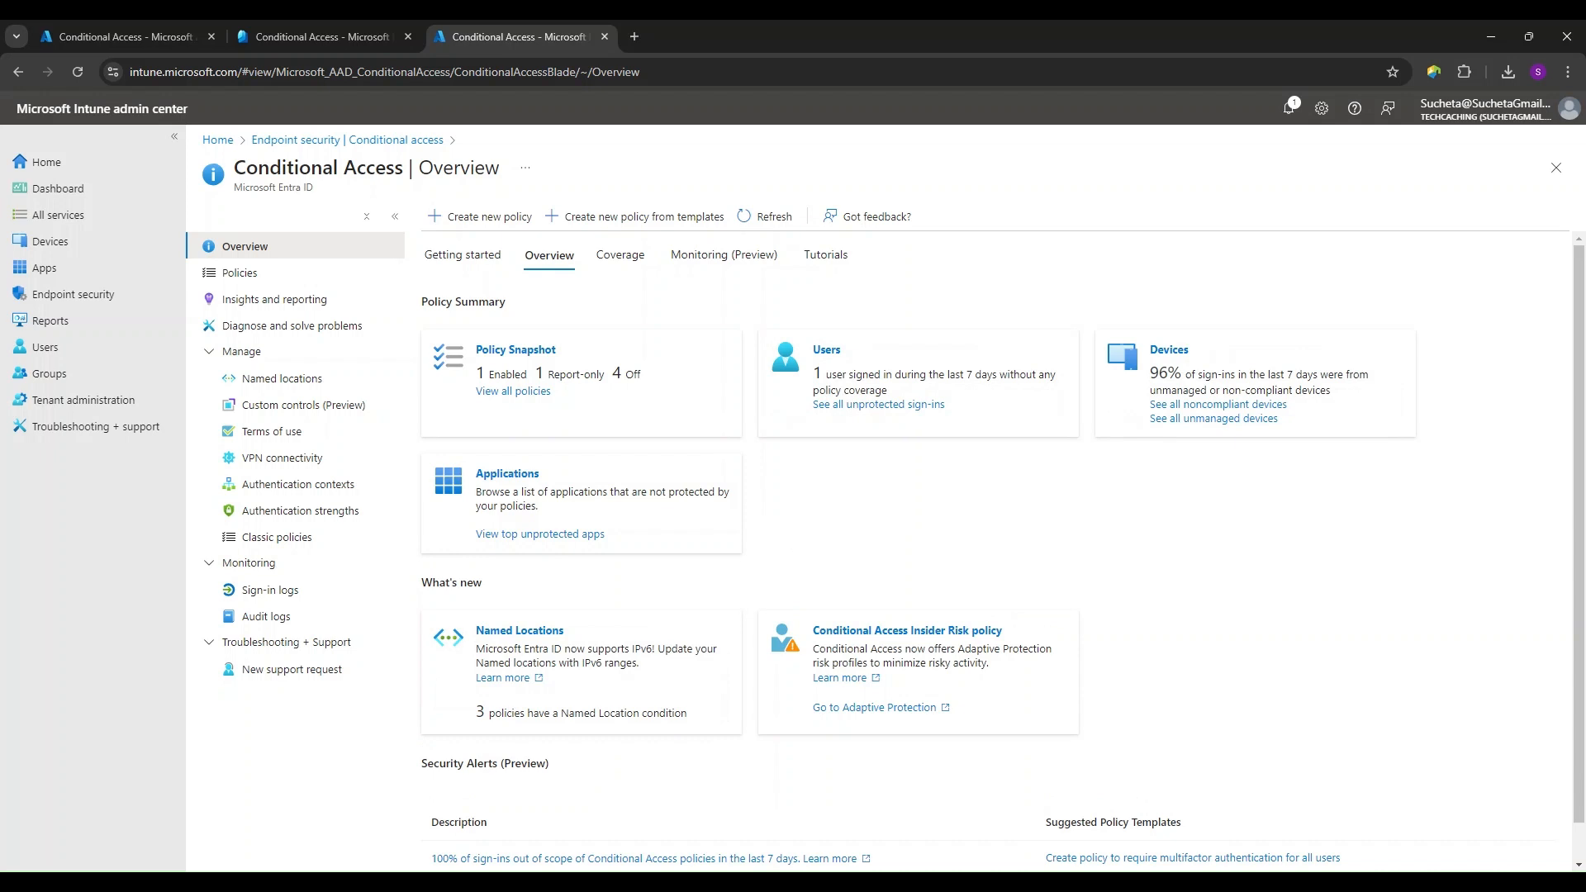
- Return to the Entra admin center, look over the Conditional Access overview, and open Insights and reporting
click(316, 39)
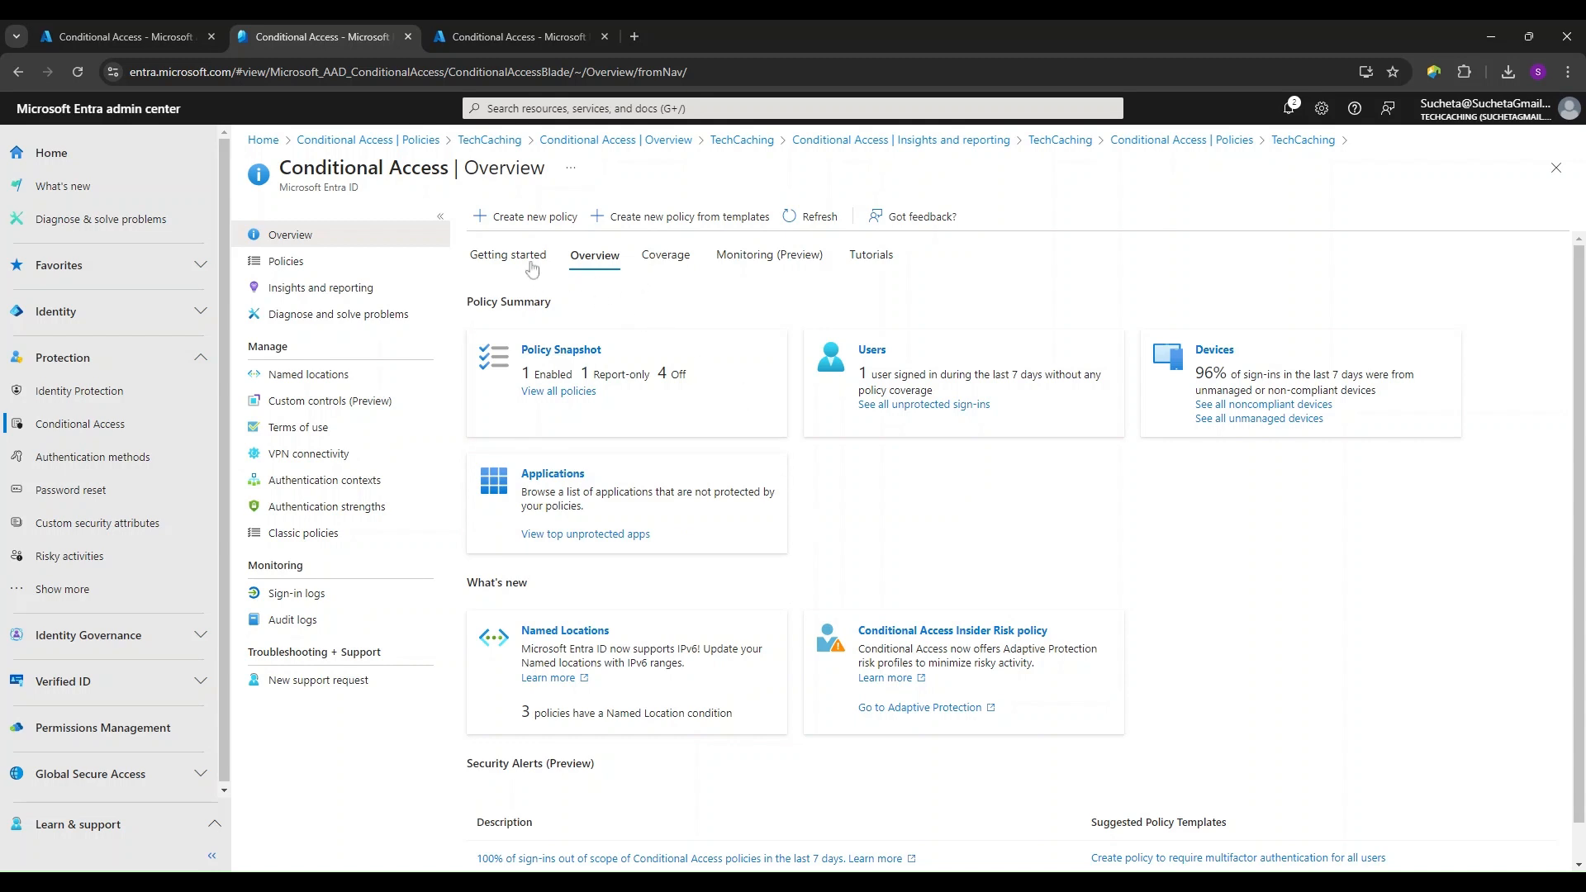
scroll(863, 532, down, 1)
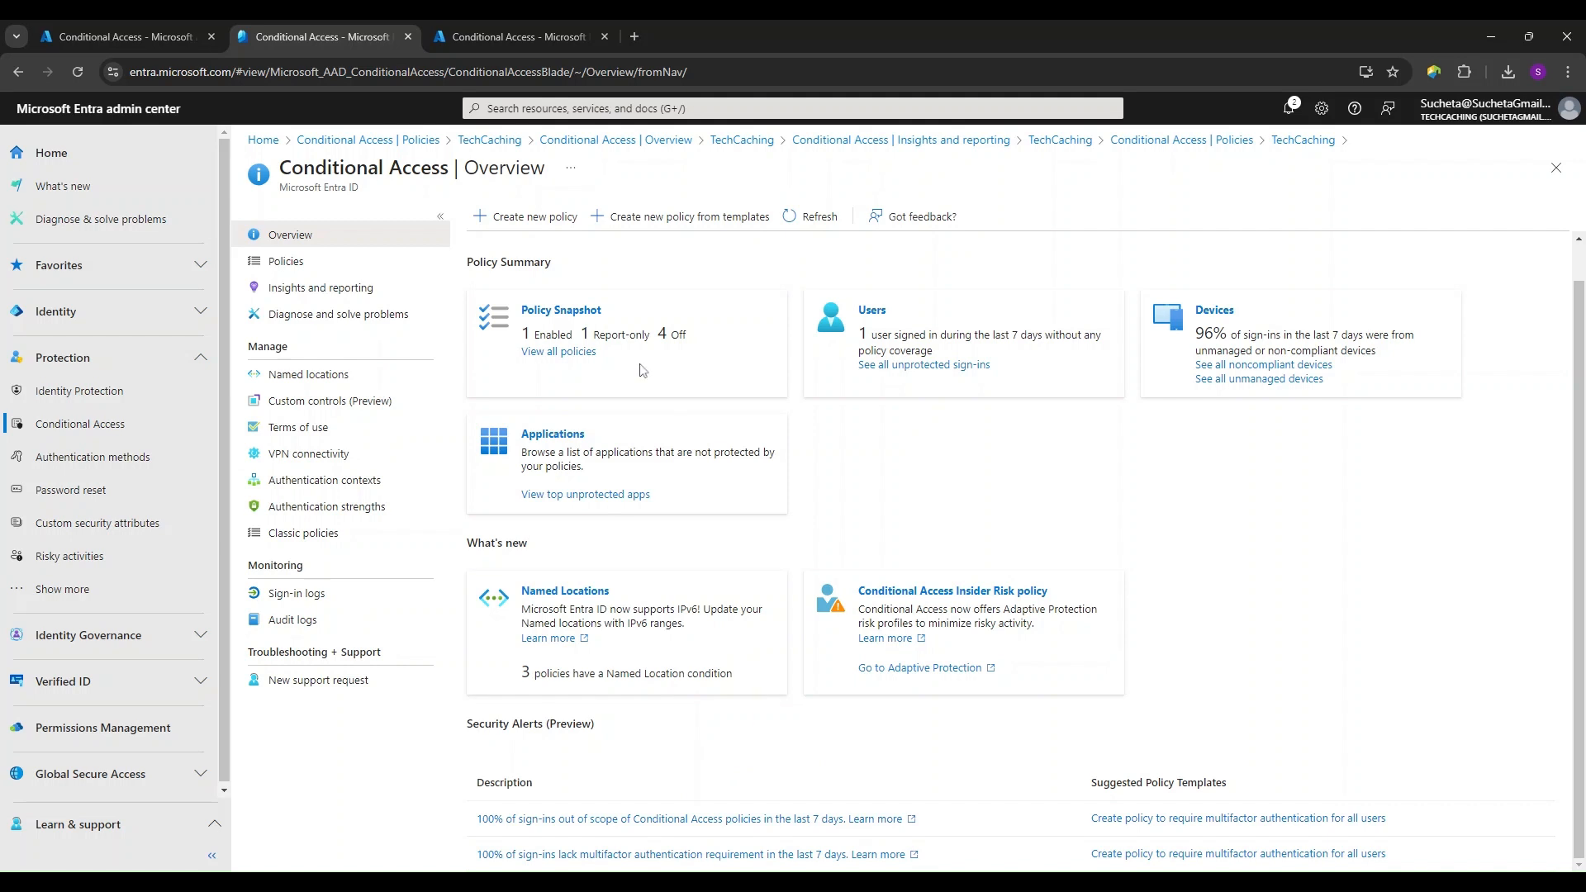
click(339, 290)
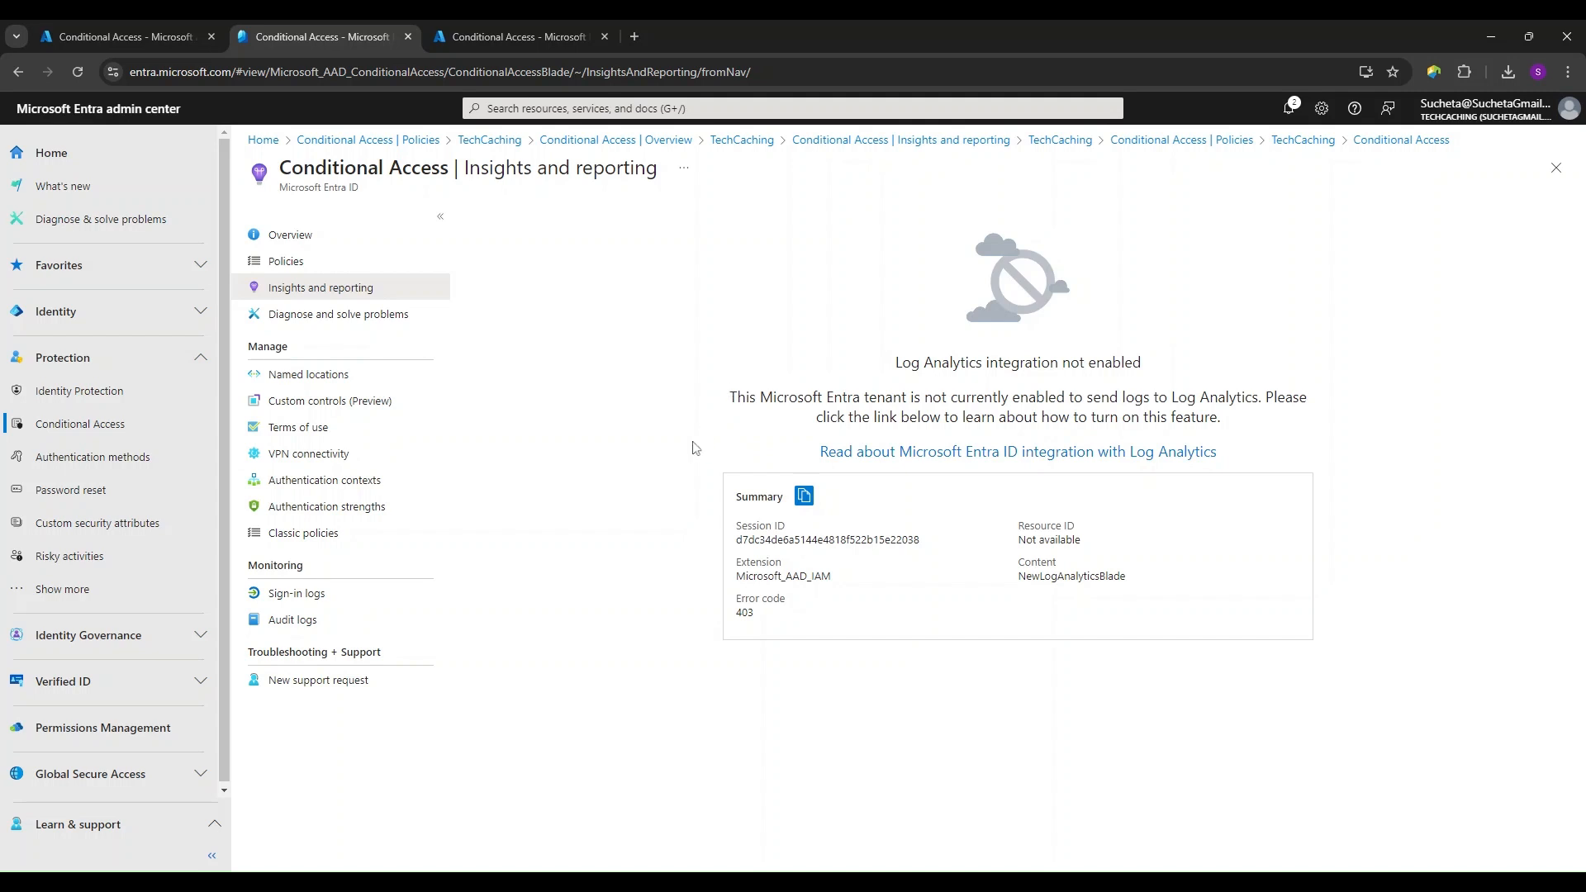
- Inspect which countries are included in the named location "All countries but USA", and close its details without changes
click(342, 378)
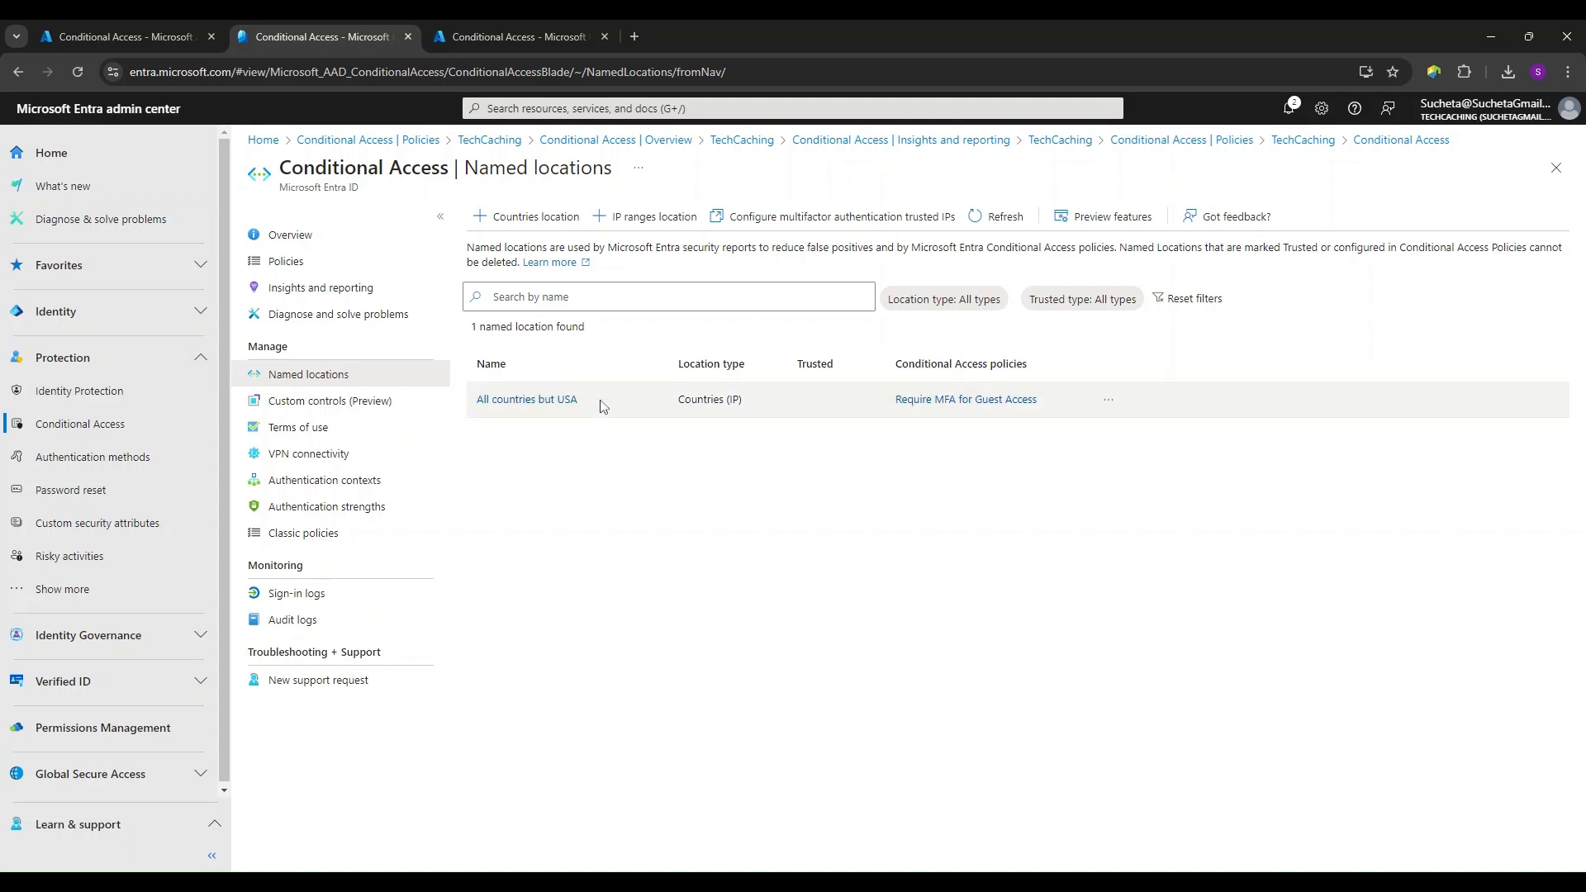
click(531, 402)
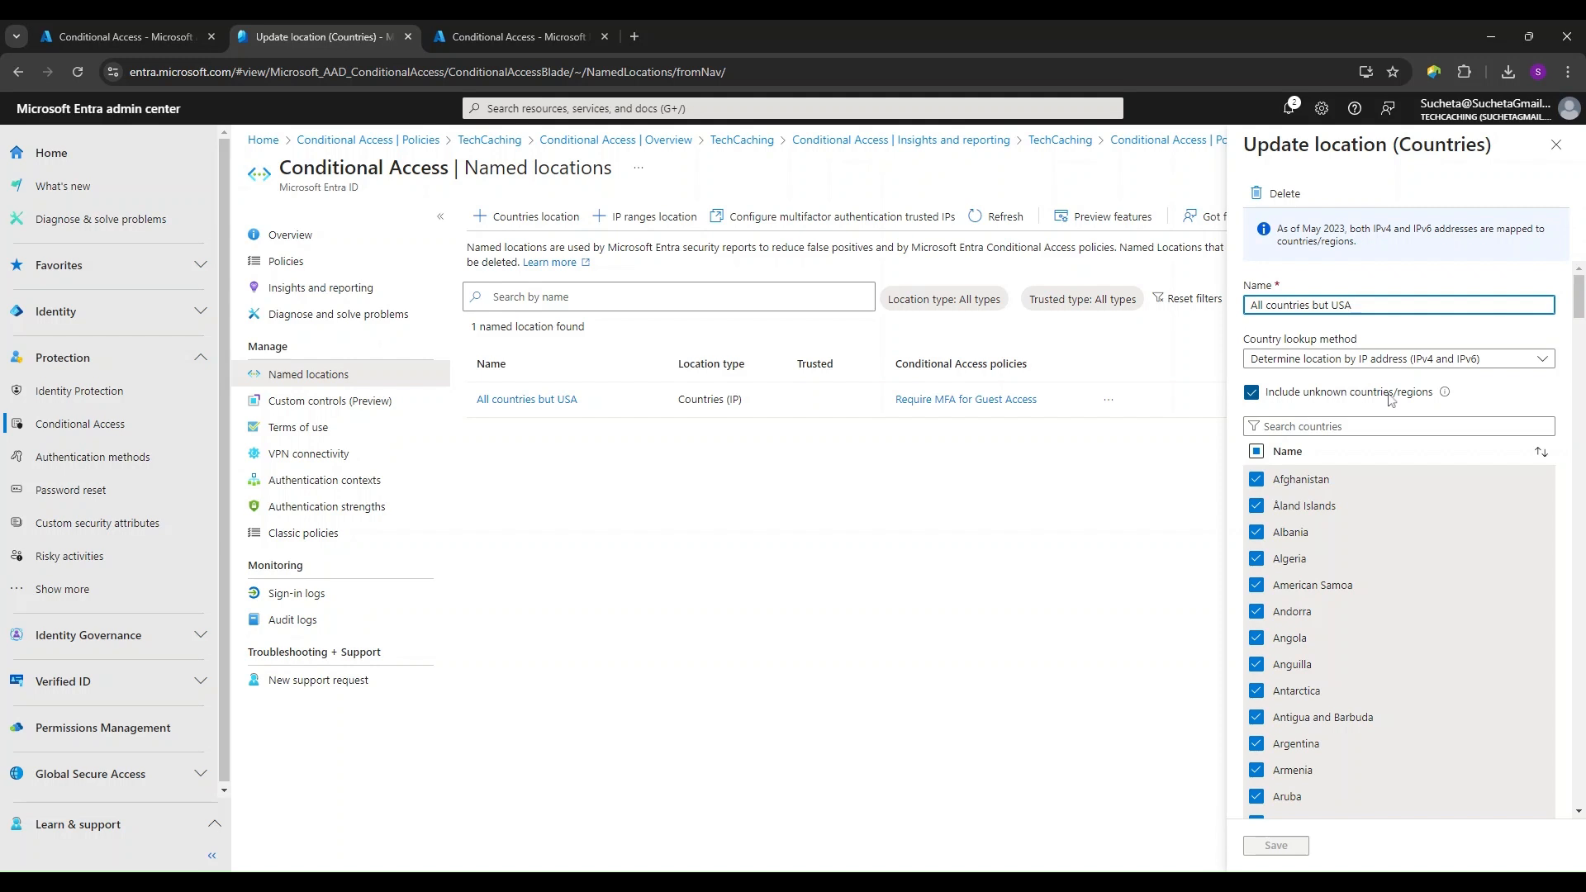
drag(1578, 305, 1583, 777)
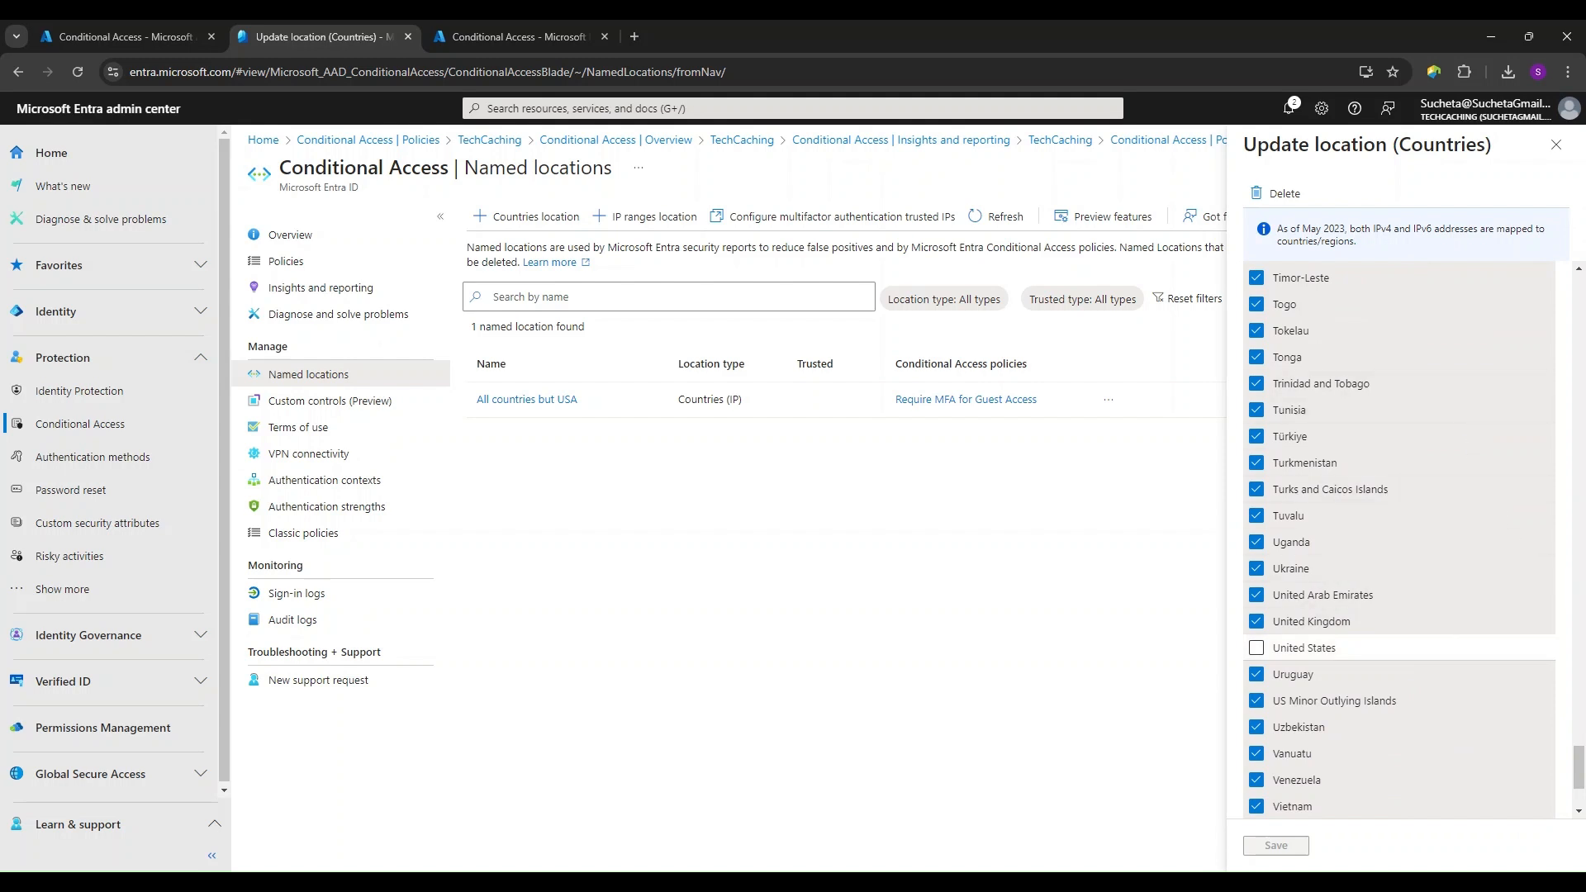
drag(1579, 756, 1575, 273)
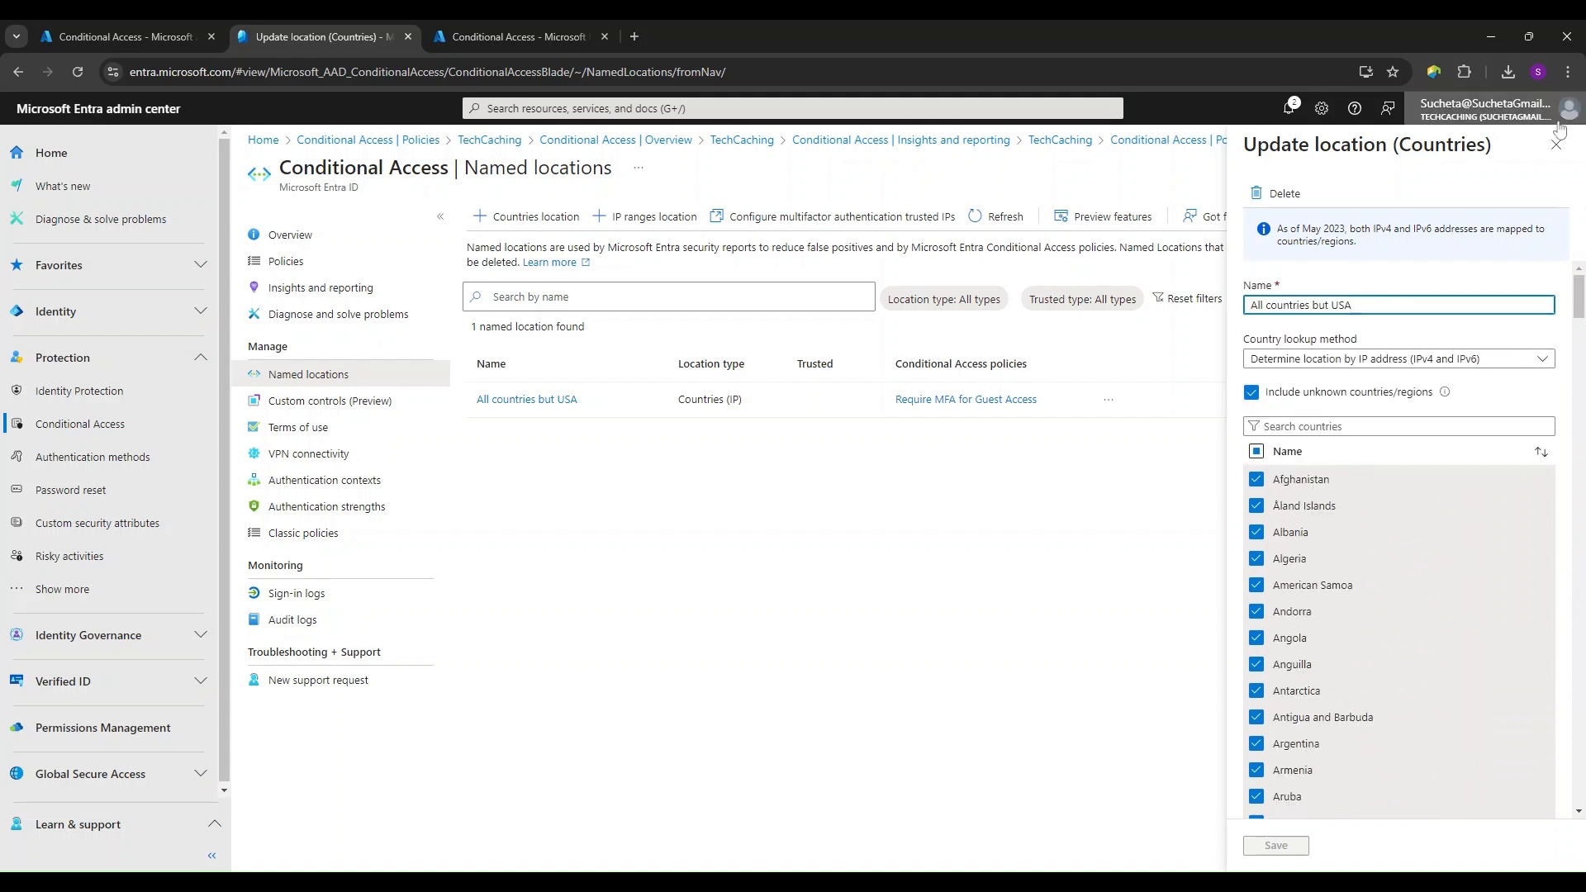
click(1557, 146)
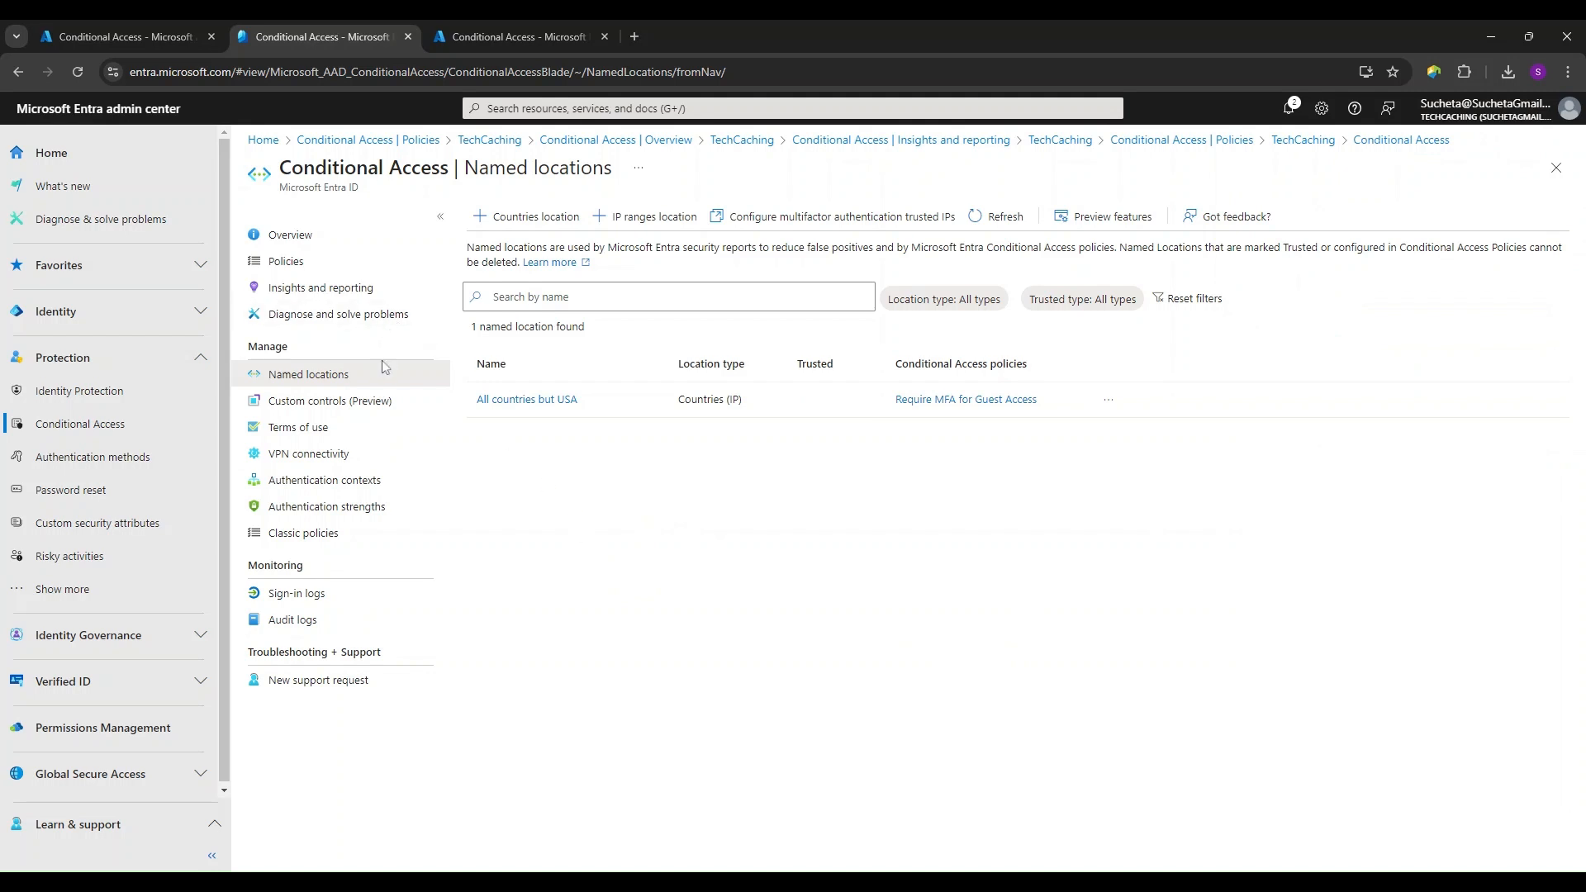
- Start a new policy from template on the Conditional Access Policies page and browse the Zero Trust and Remote work templates
click(315, 265)
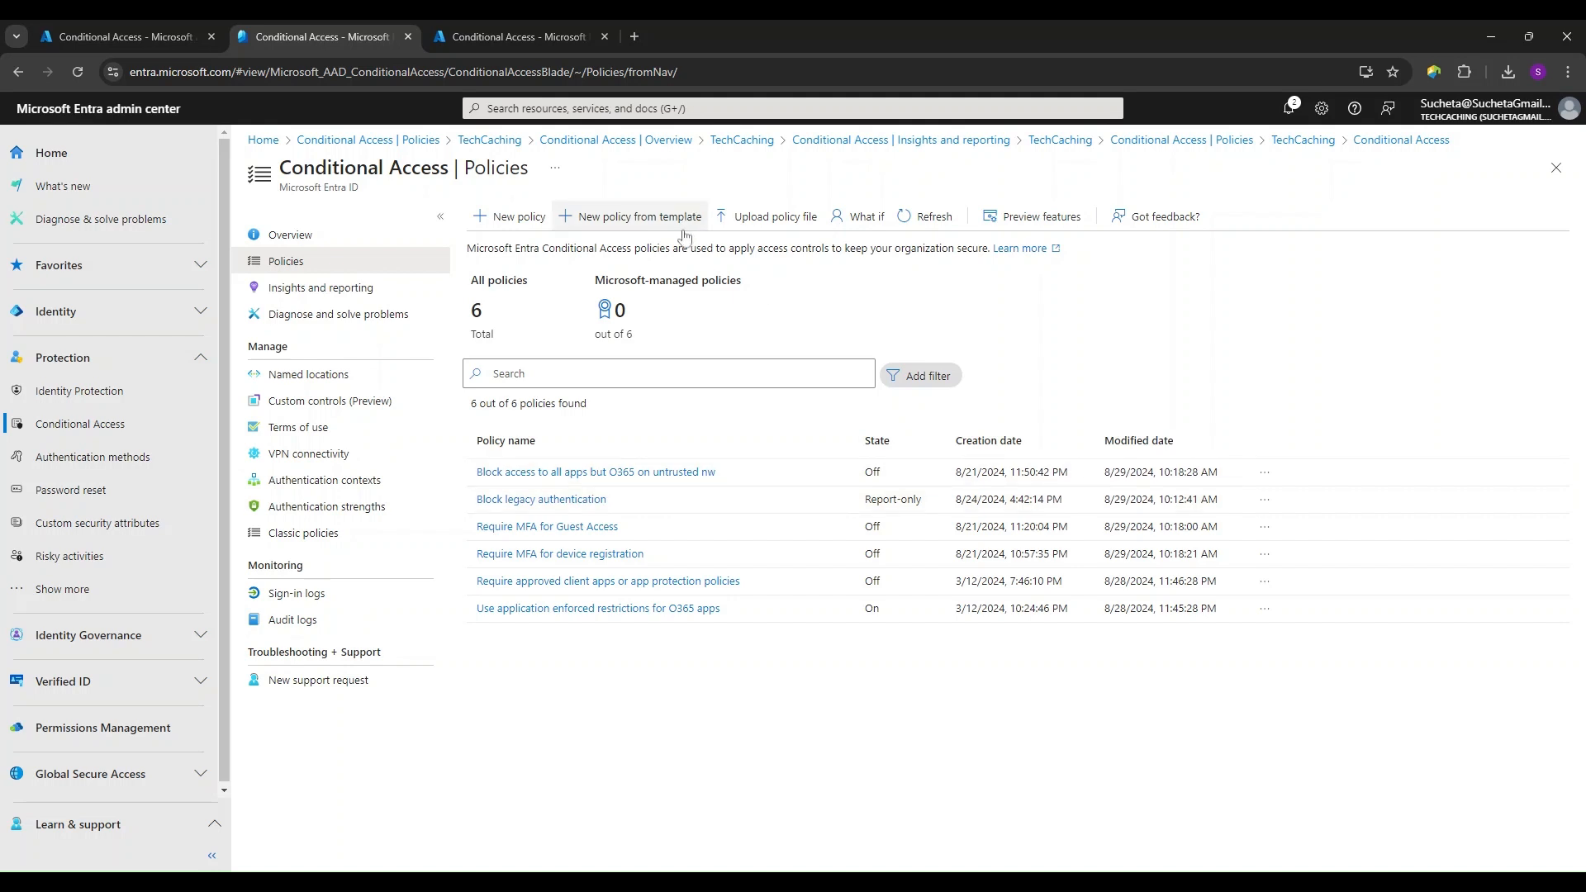
click(634, 218)
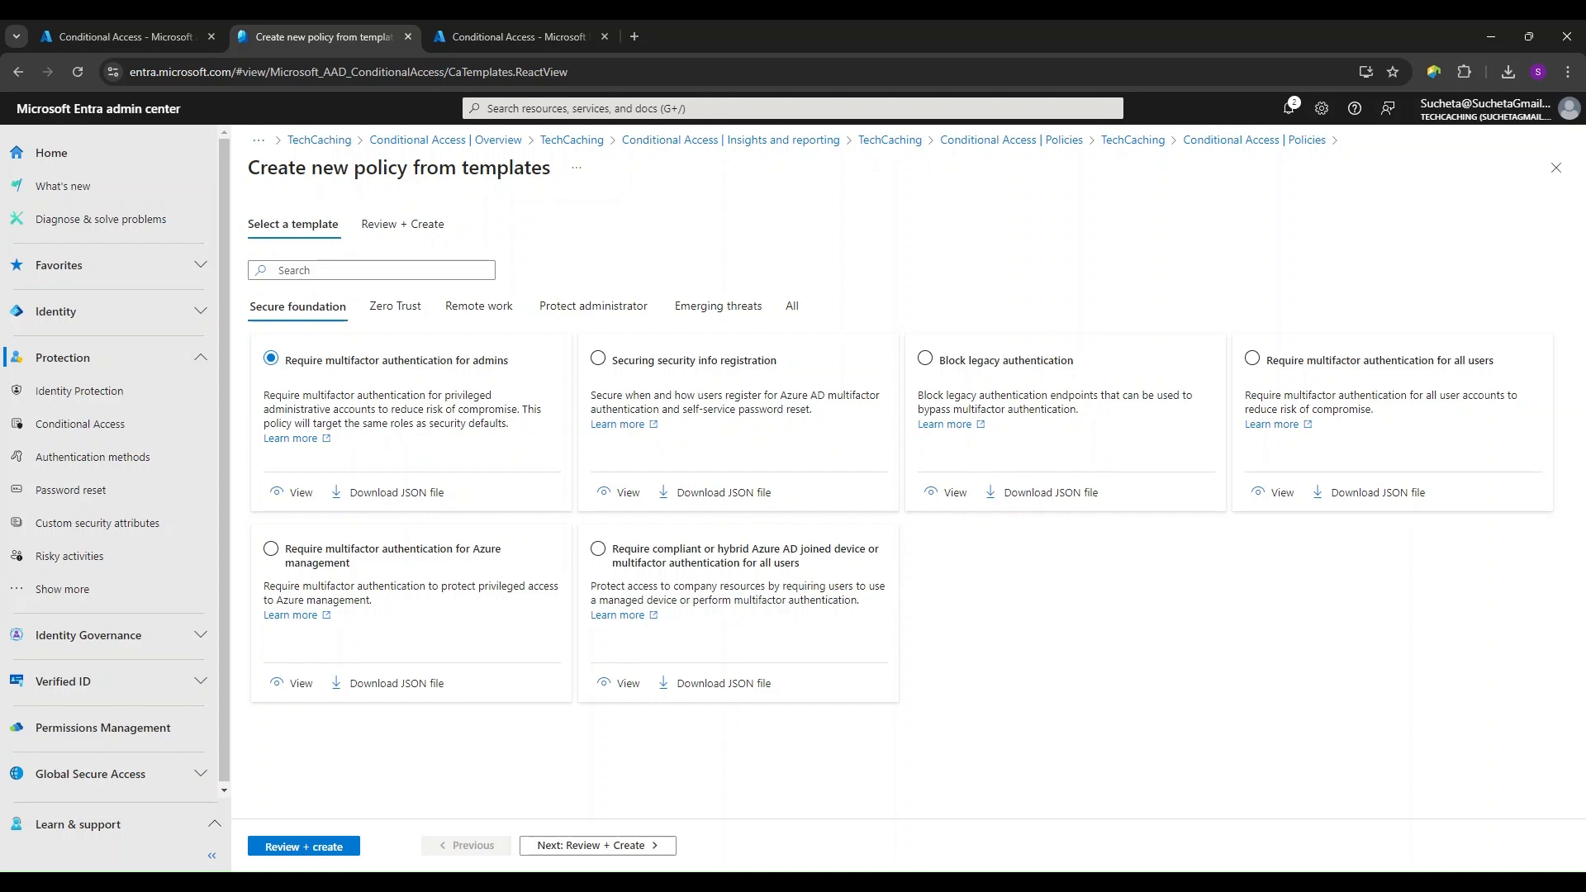
click(403, 311)
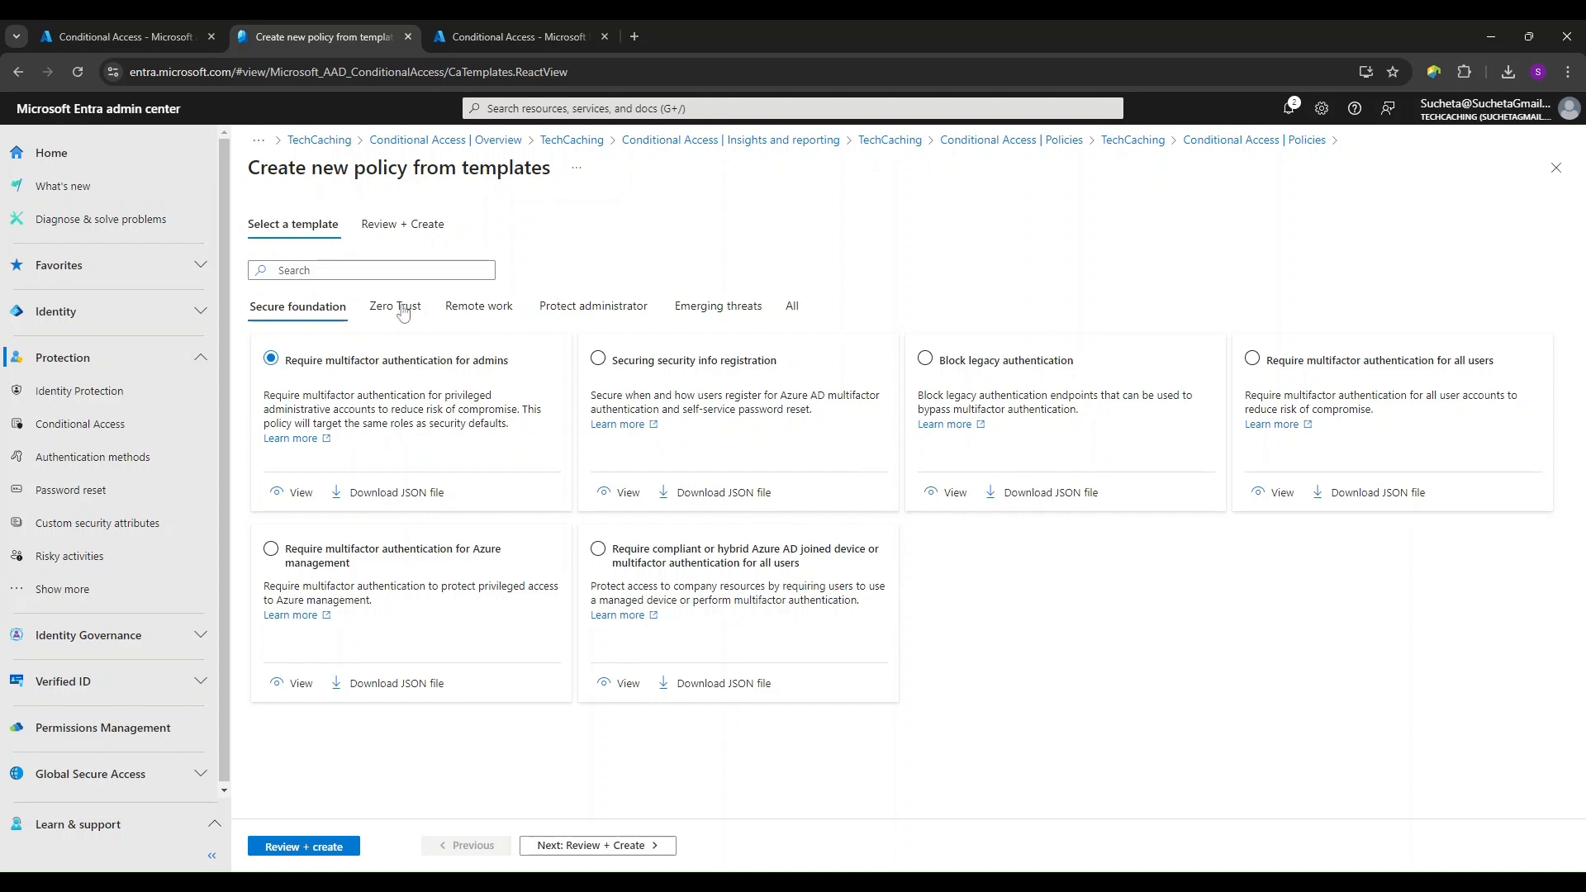
click(493, 312)
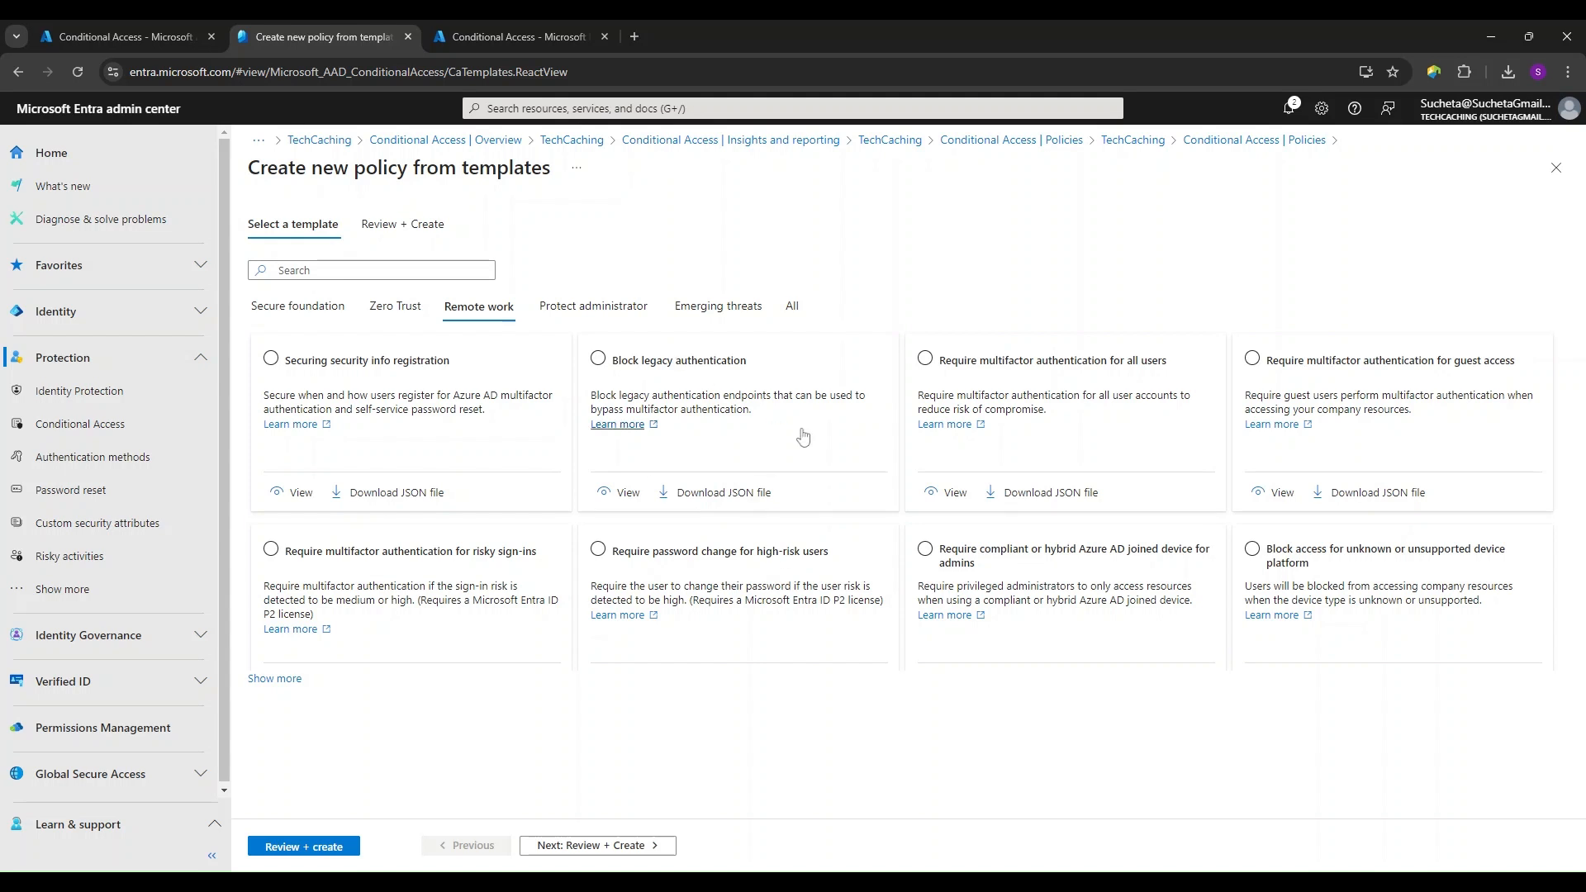
- View the policy summary of the "Require password change for high-risk users" template, and return to the policies list, discarding unsaved edits
click(741, 556)
scroll(674, 562, down, 1)
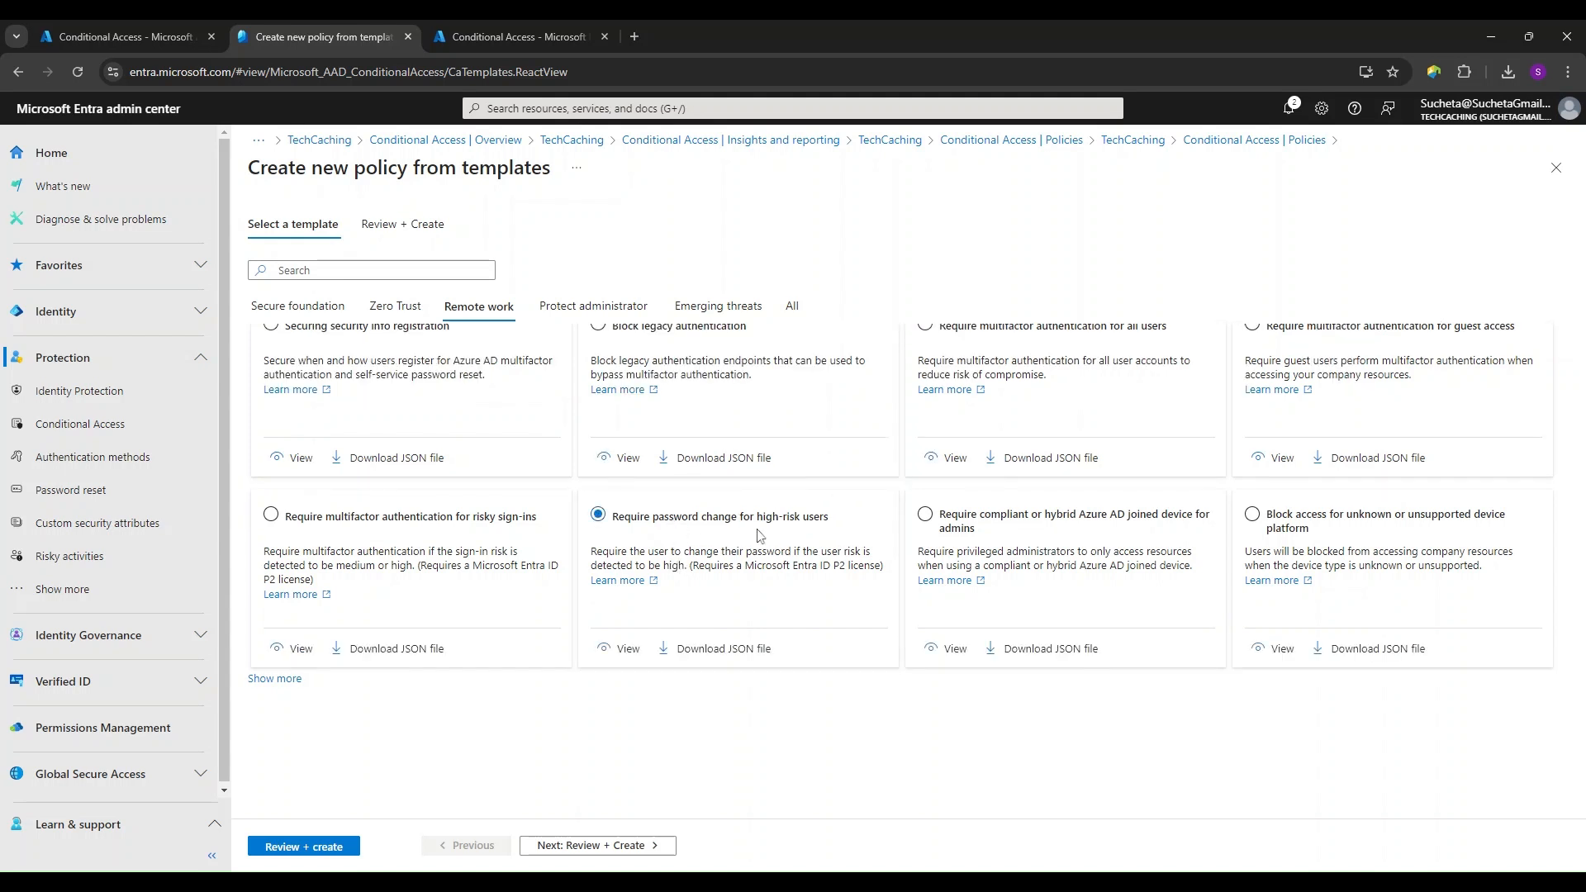
click(613, 656)
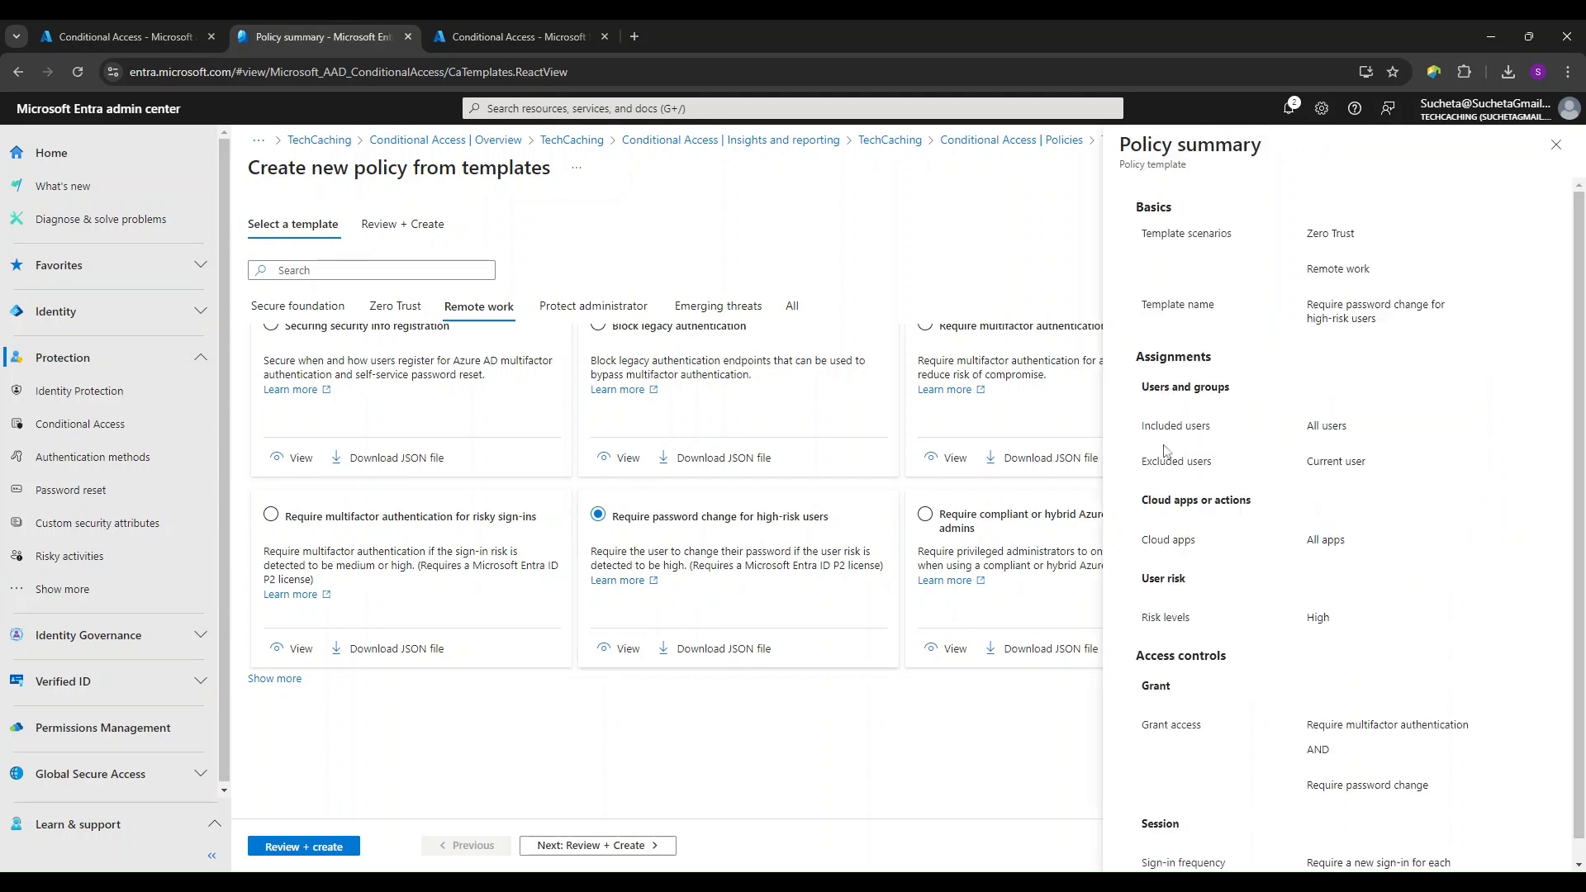
scroll(1285, 463, down, 1)
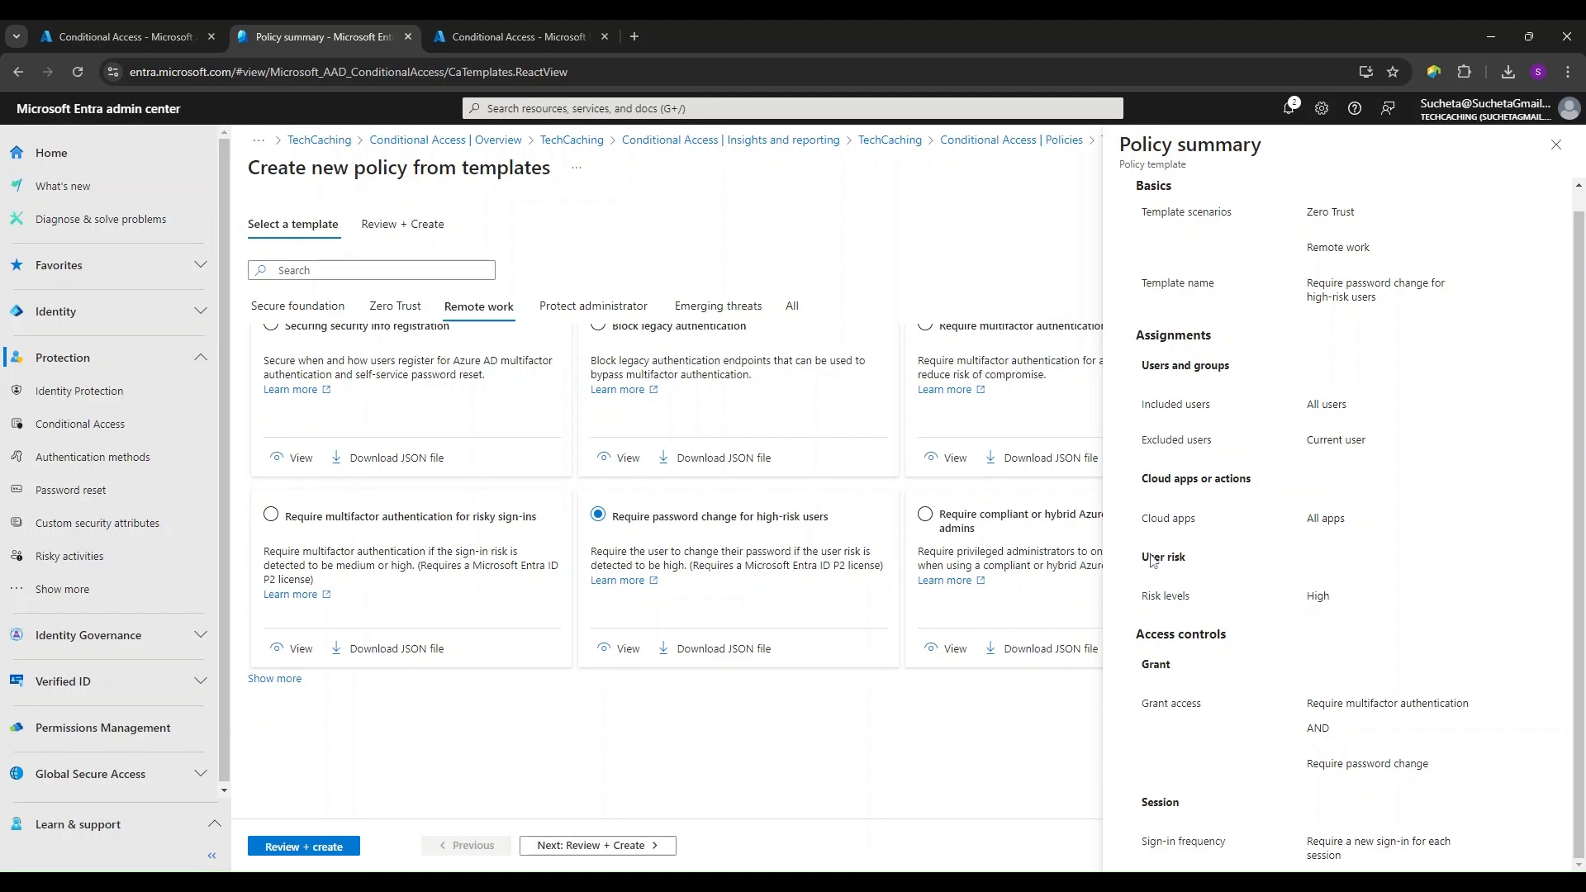
click(1012, 139)
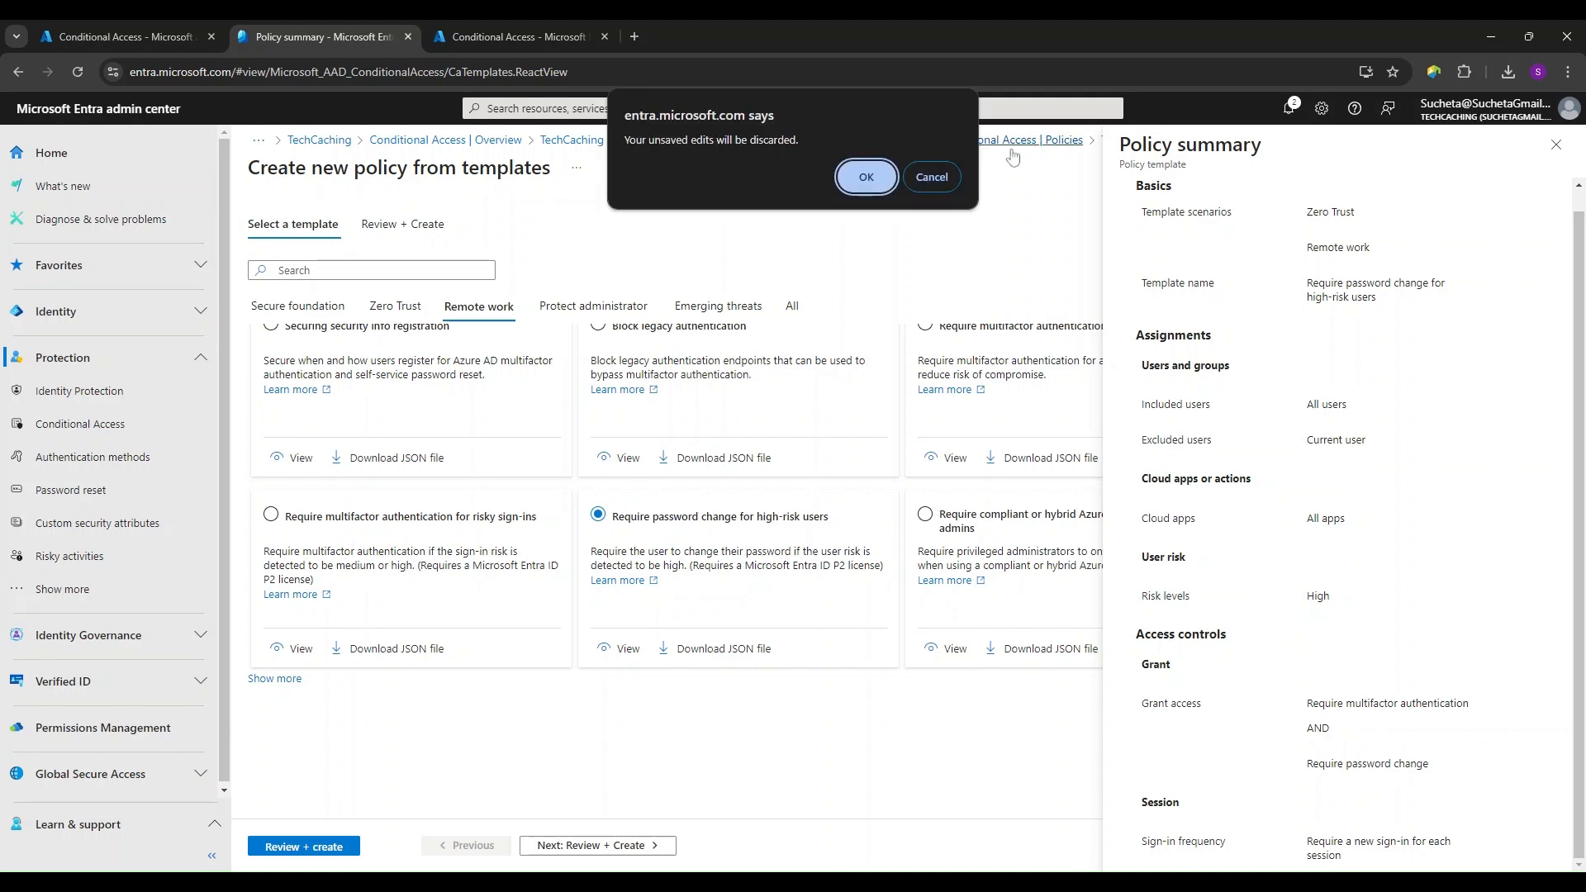
click(860, 175)
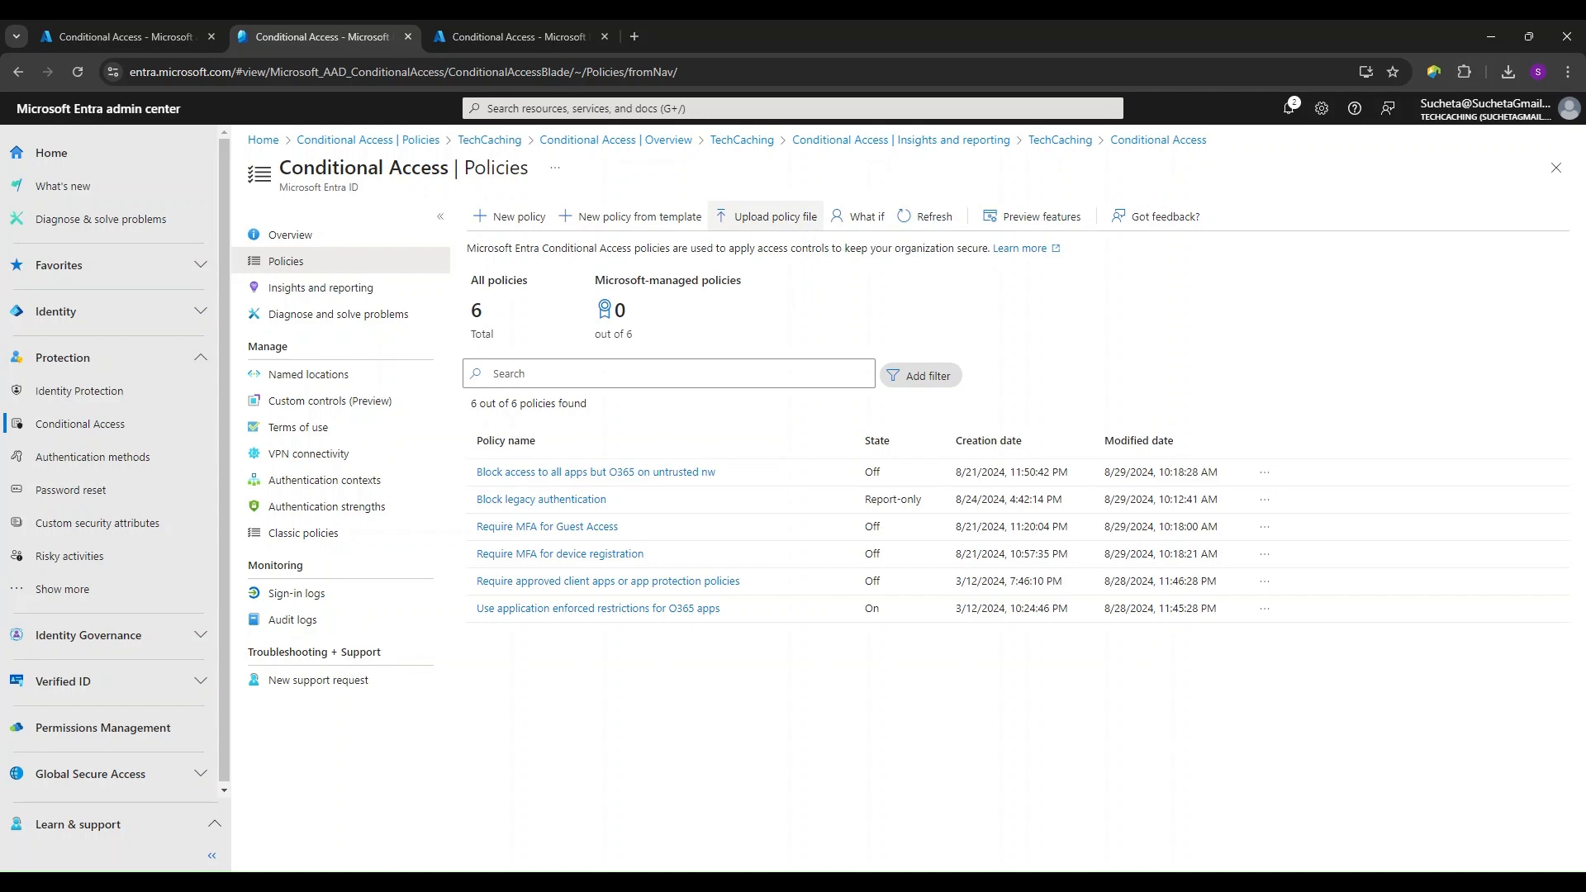
- Start a new policy from the Remote work template "Require password change for high-risk users" and proceed to Review + Create
click(661, 218)
click(384, 309)
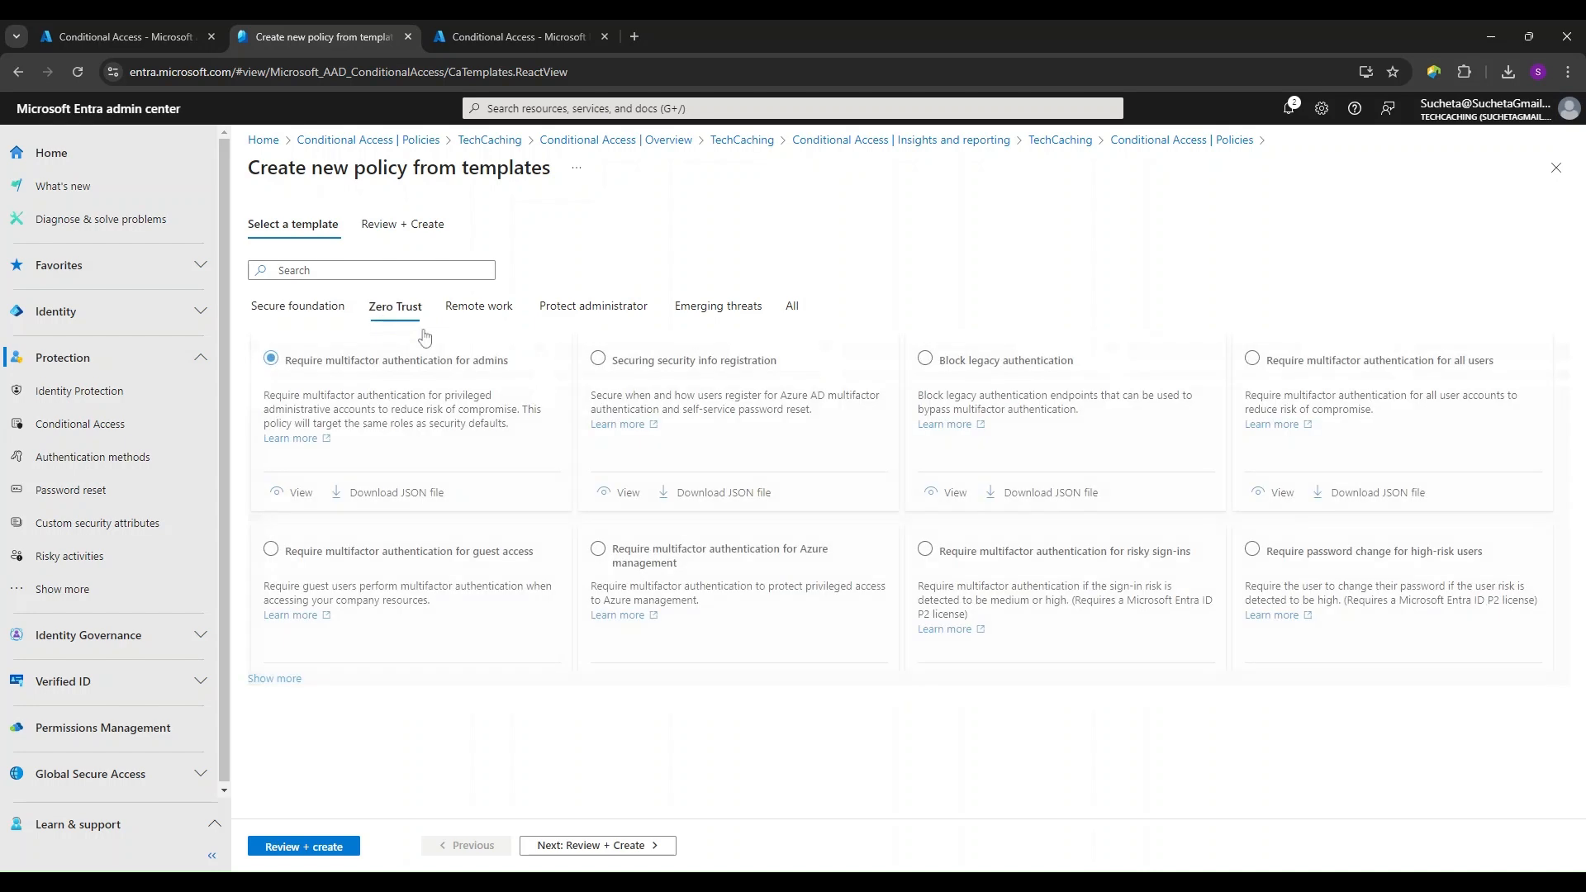
click(503, 310)
click(733, 563)
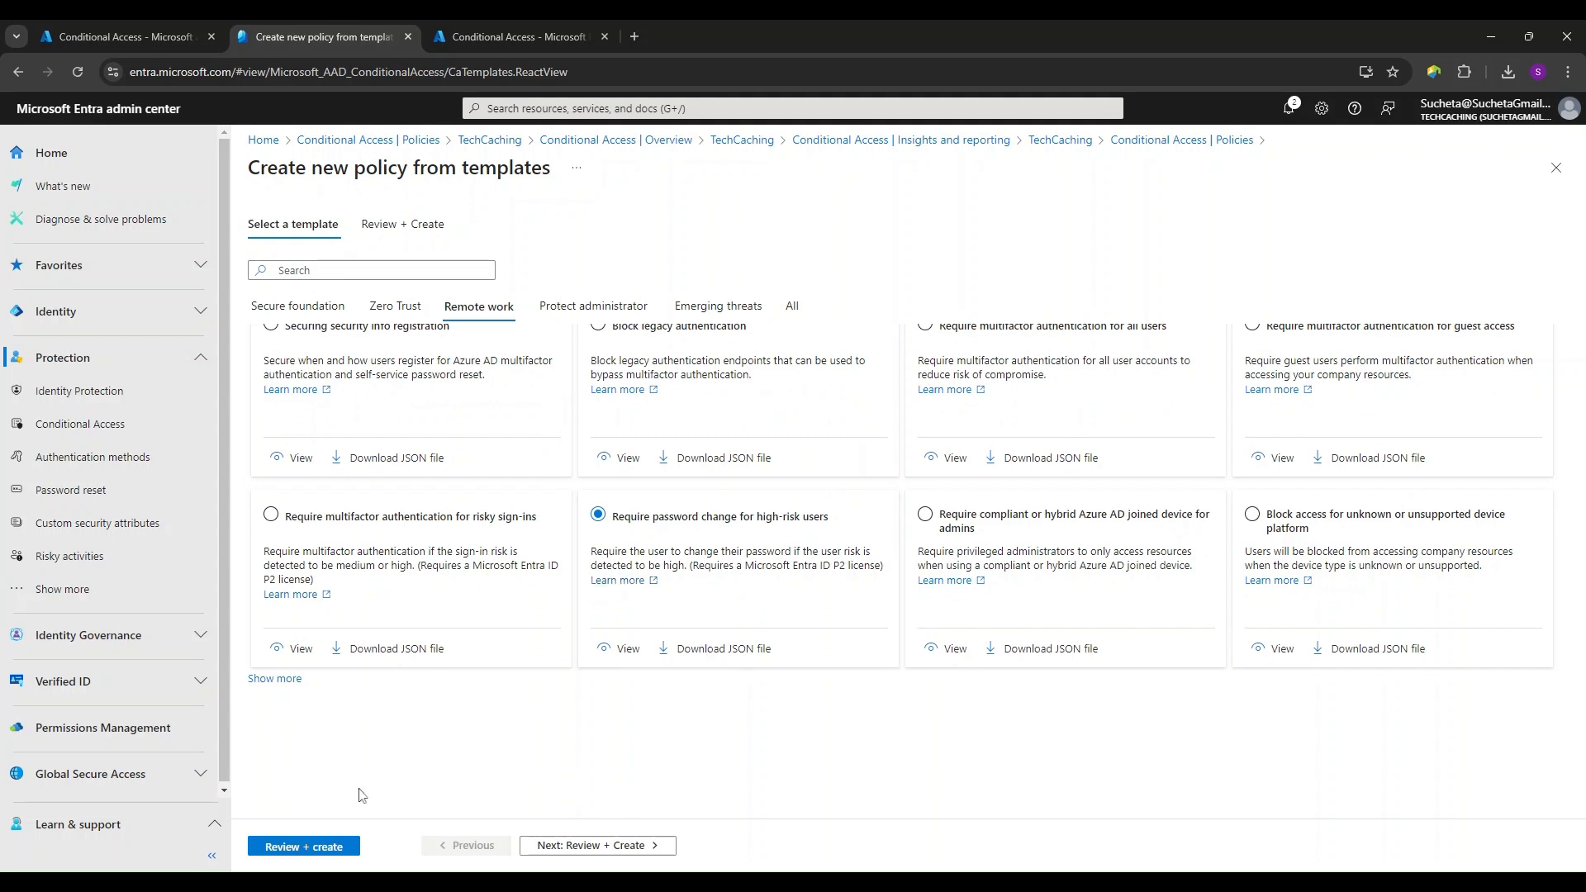
click(618, 853)
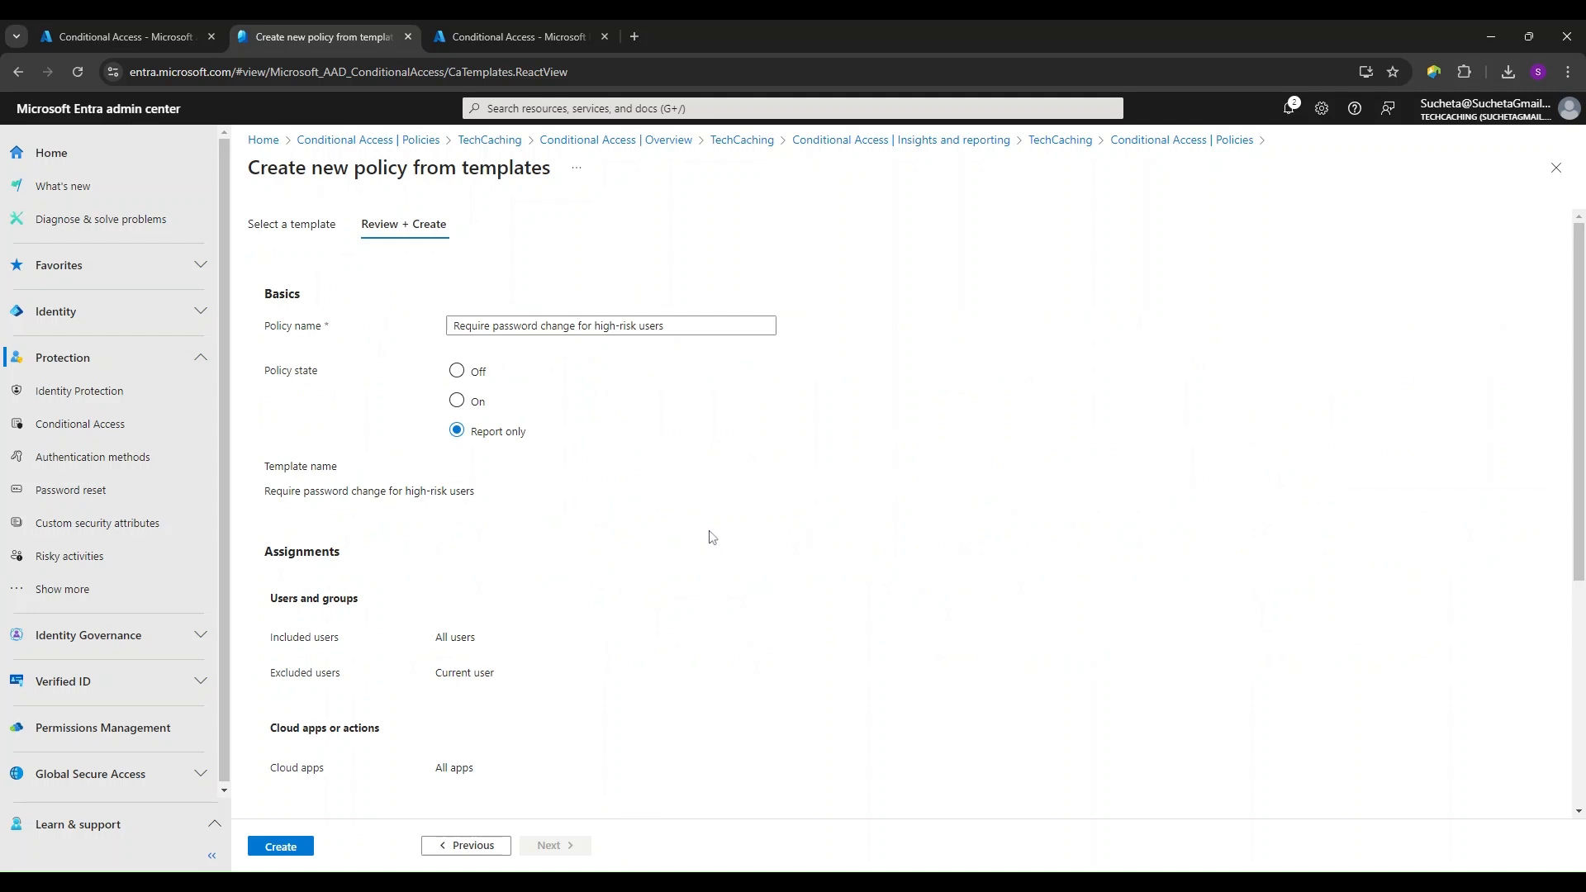
- Review the new policy's name, state, included and excluded users, cloud apps, user risk, access controls and session settings
scroll(723, 549, down, 1)
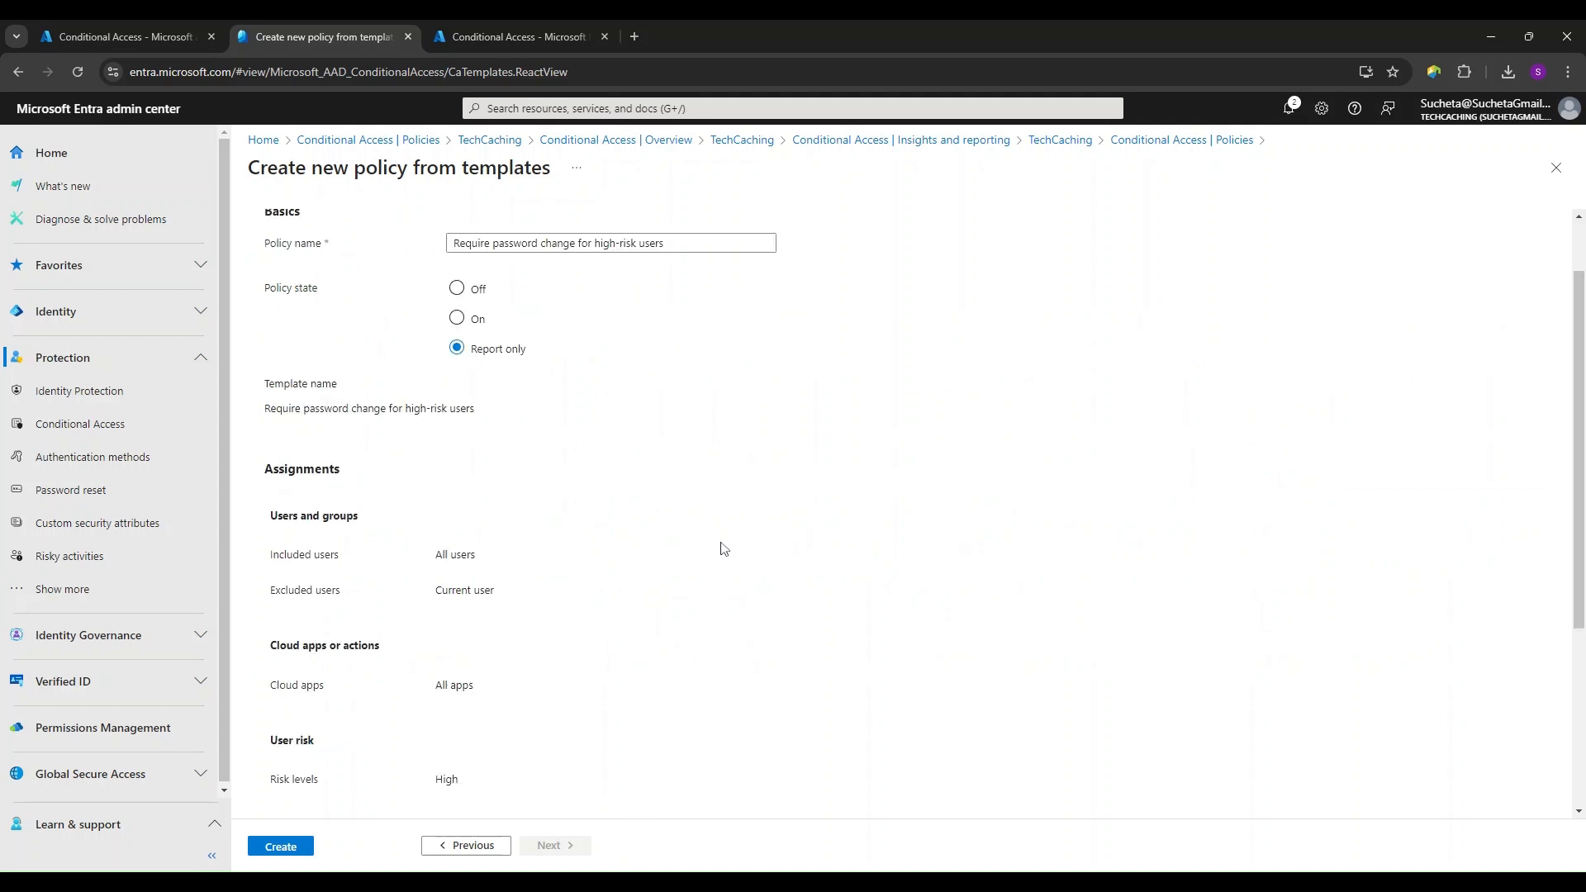
scroll(723, 550, down, 3)
scroll(723, 549, up, 5)
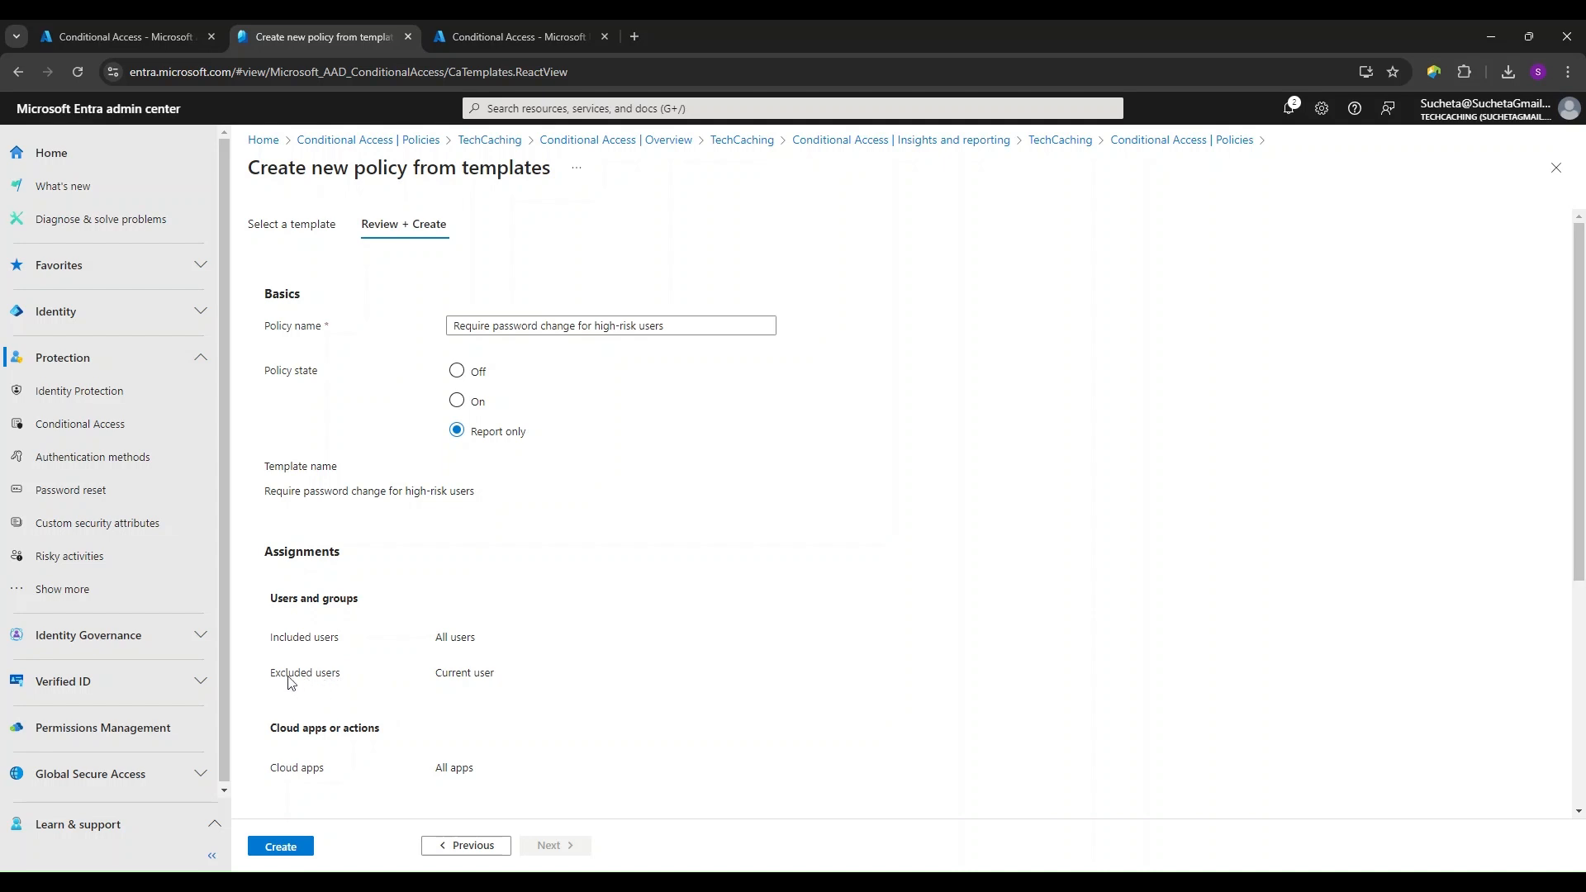
drag(438, 680, 500, 684)
click(510, 683)
click(462, 325)
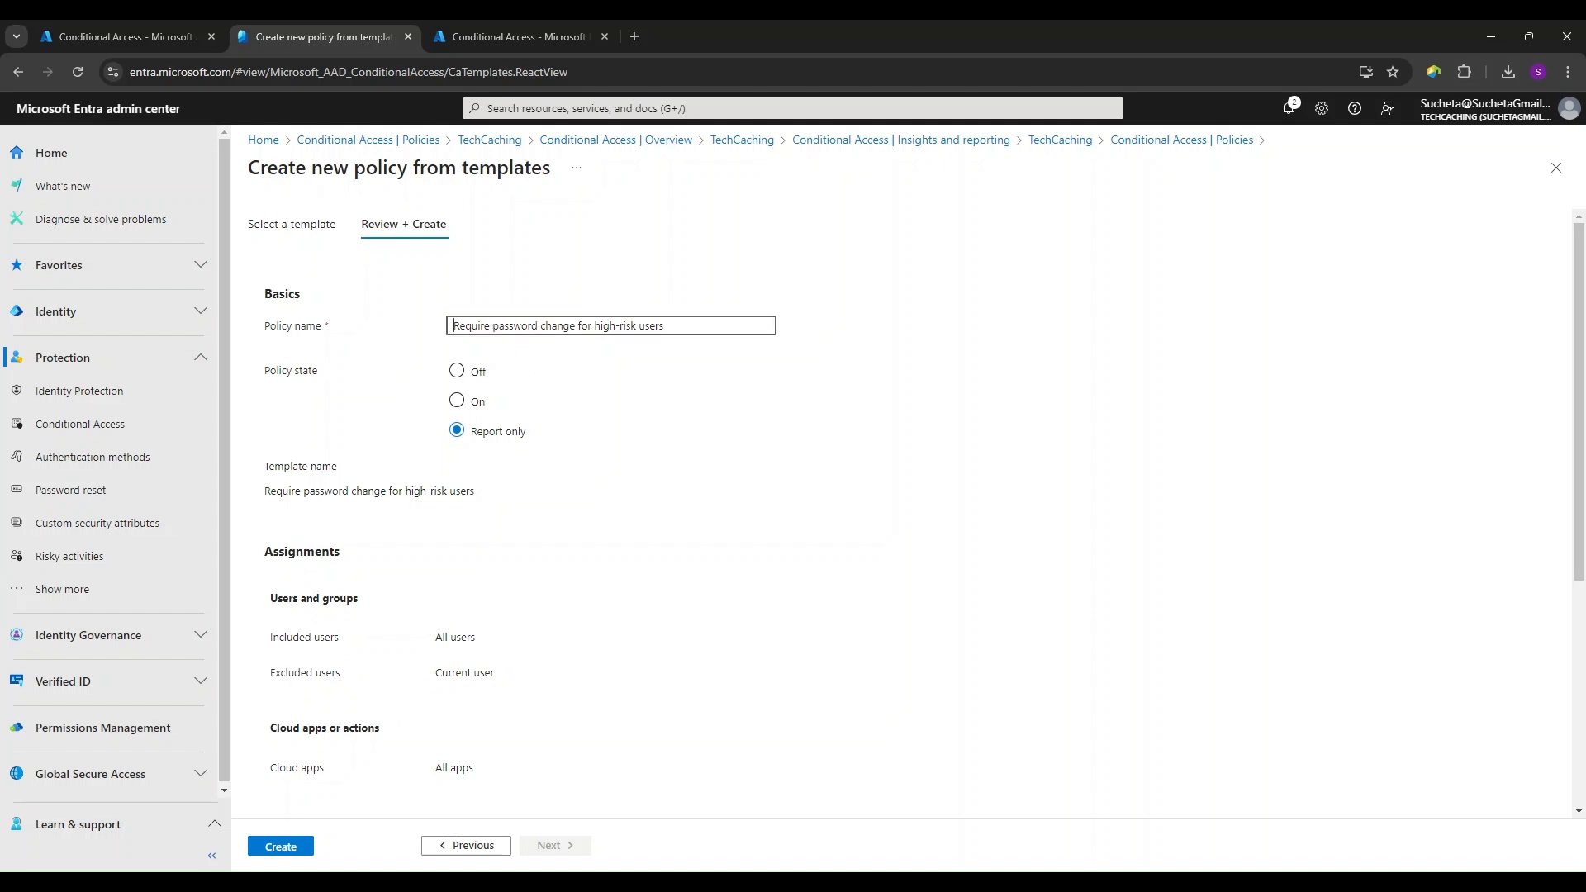
drag(453, 326, 665, 326)
click(842, 403)
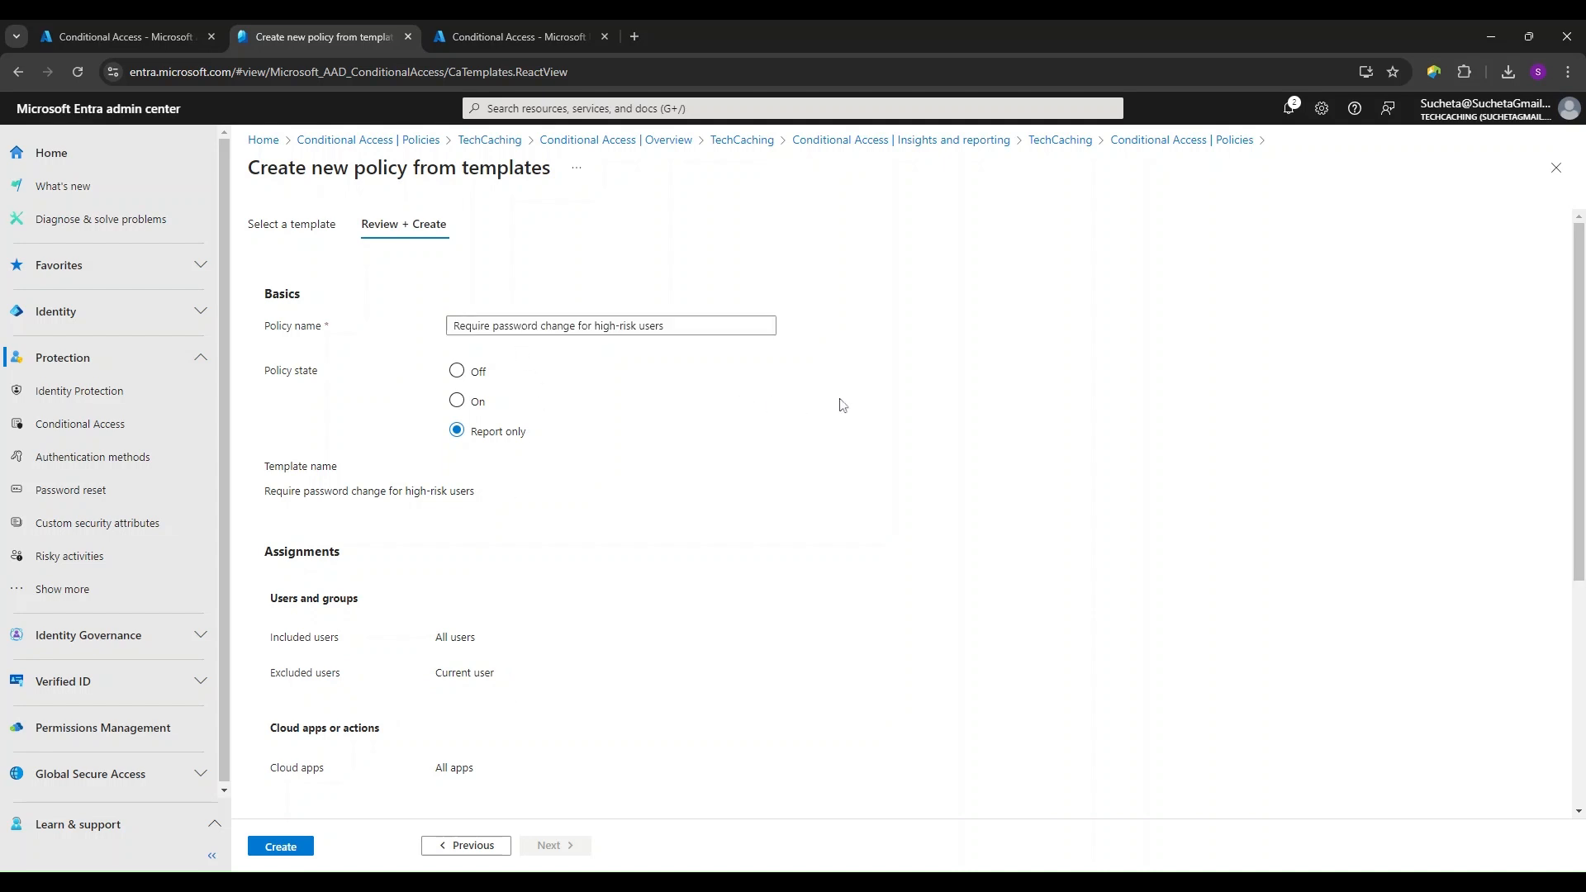
scroll(730, 537, down, 3)
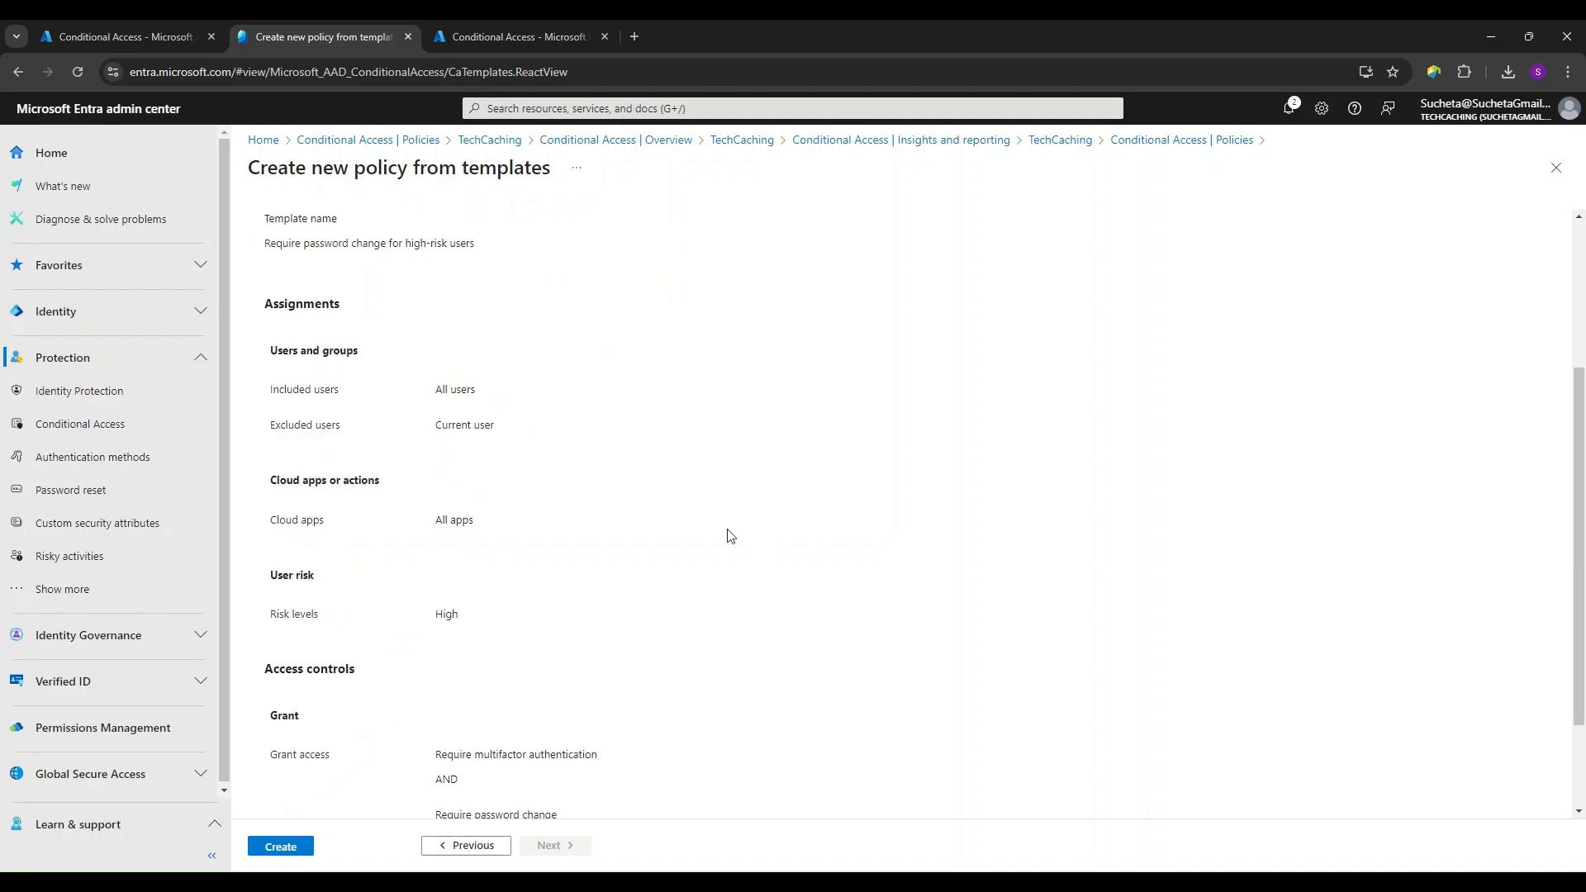
scroll(731, 536, down, 2)
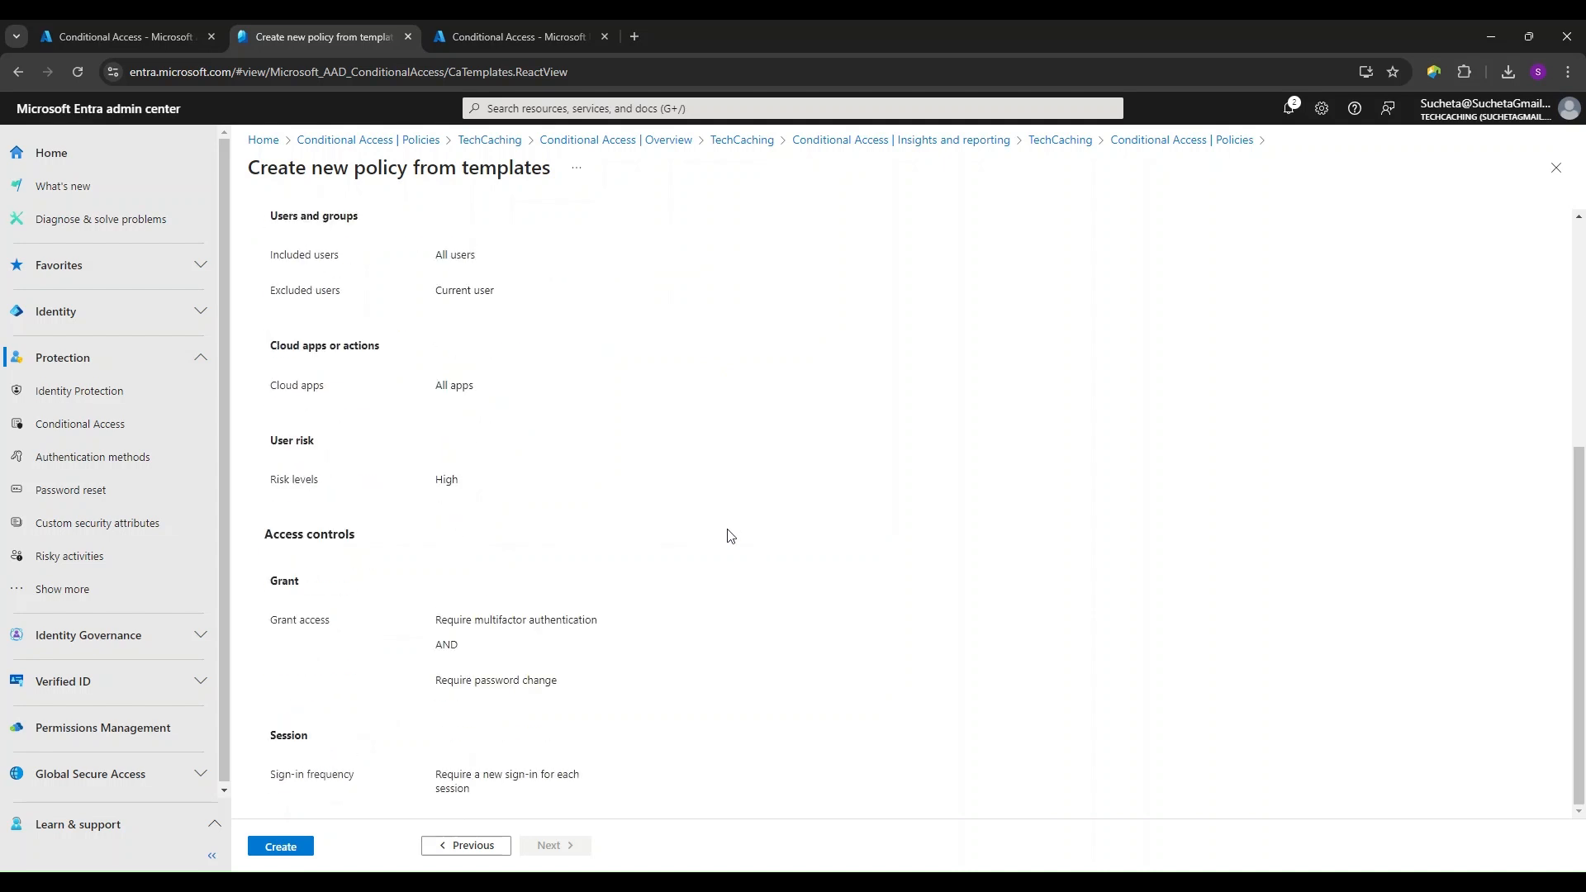
- Create the "Require password change for high-risk users" policy from the template and check its state in the policies list
click(280, 847)
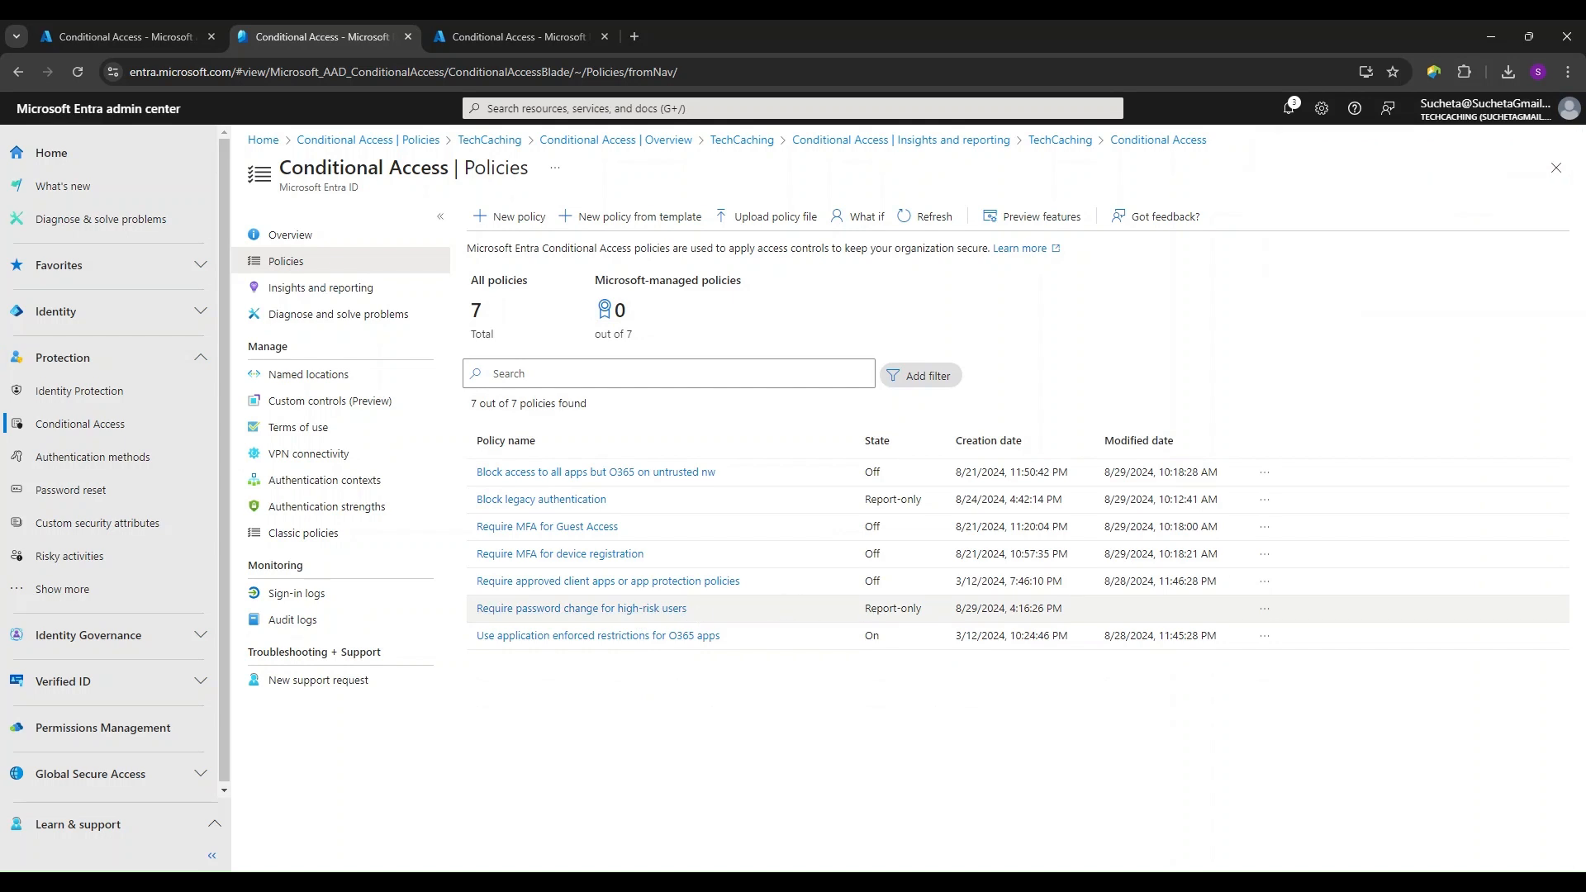
drag(865, 609, 922, 613)
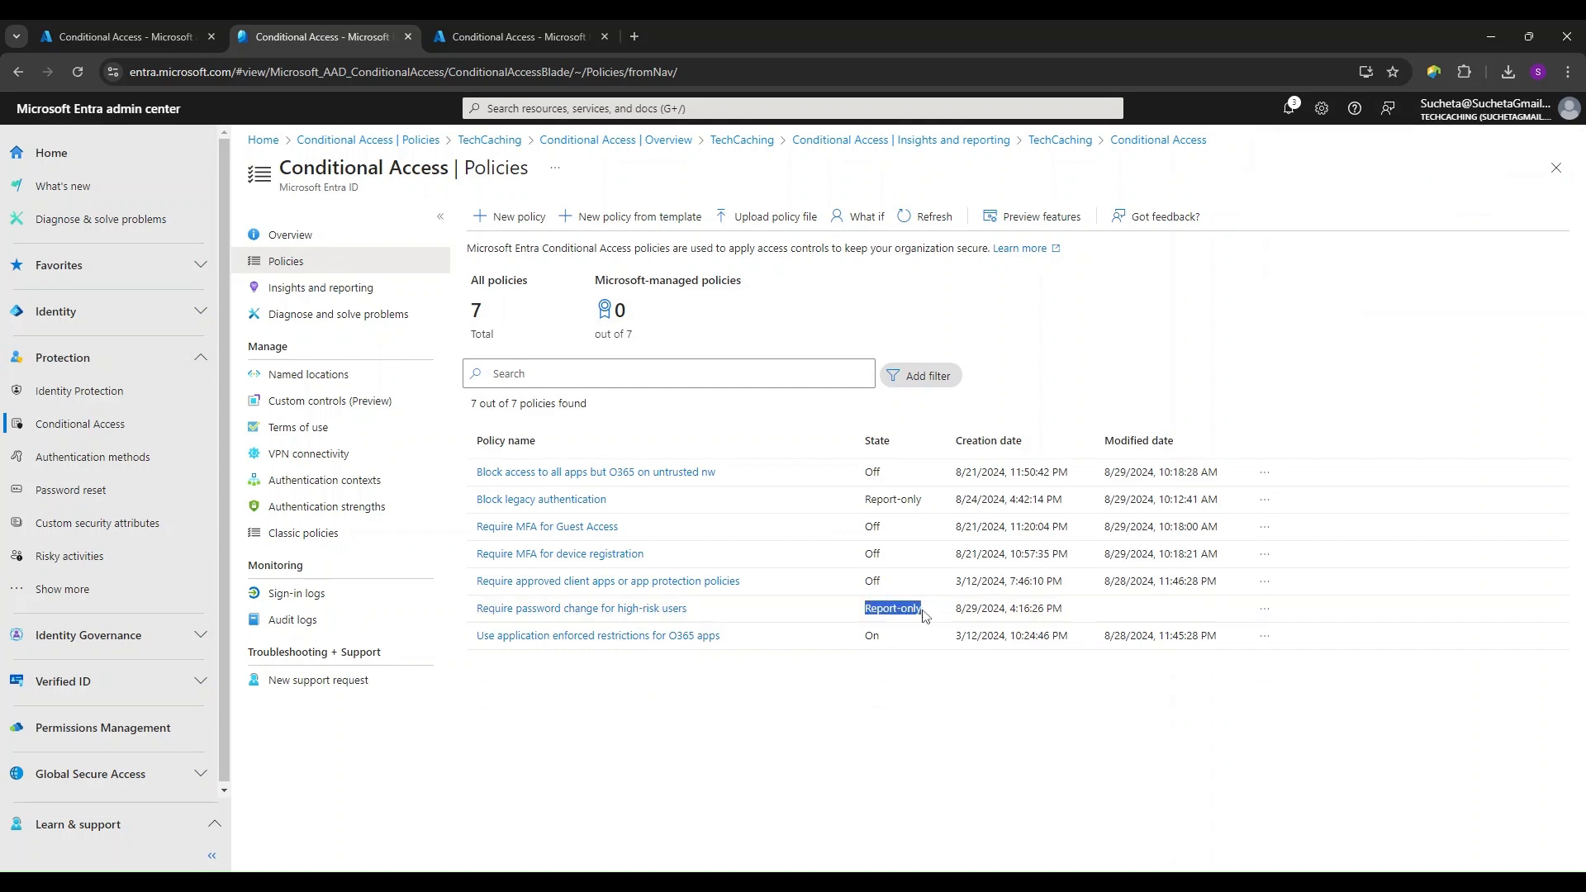
click(823, 696)
- Start a new blank Conditional Access policy and name it "Block all countries except USA"
click(520, 218)
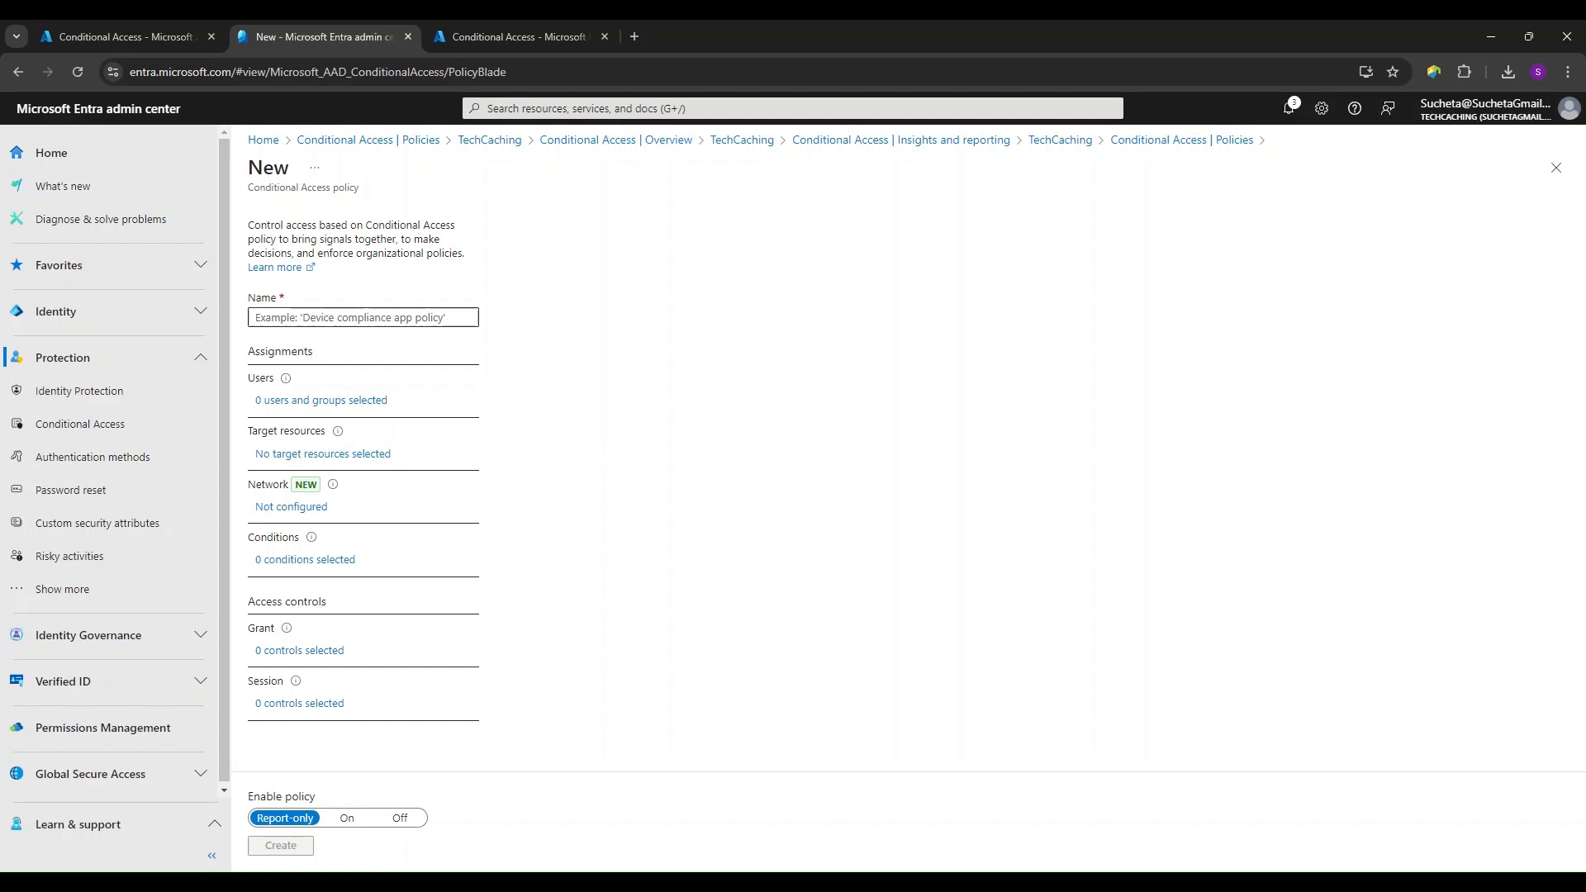
click(364, 318)
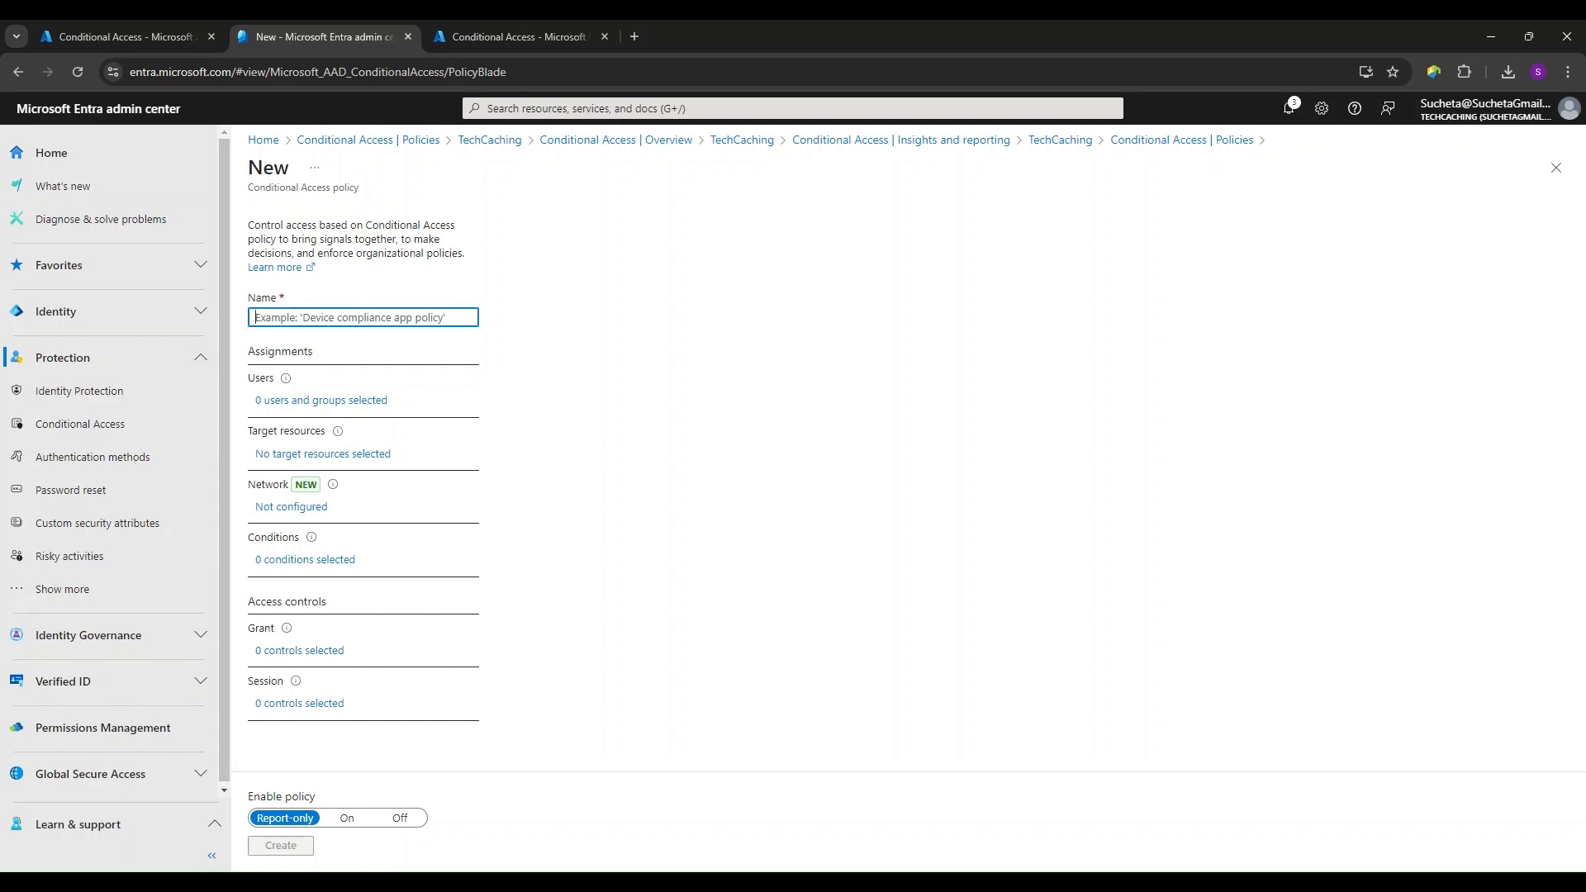
click(609, 353)
click(351, 319)
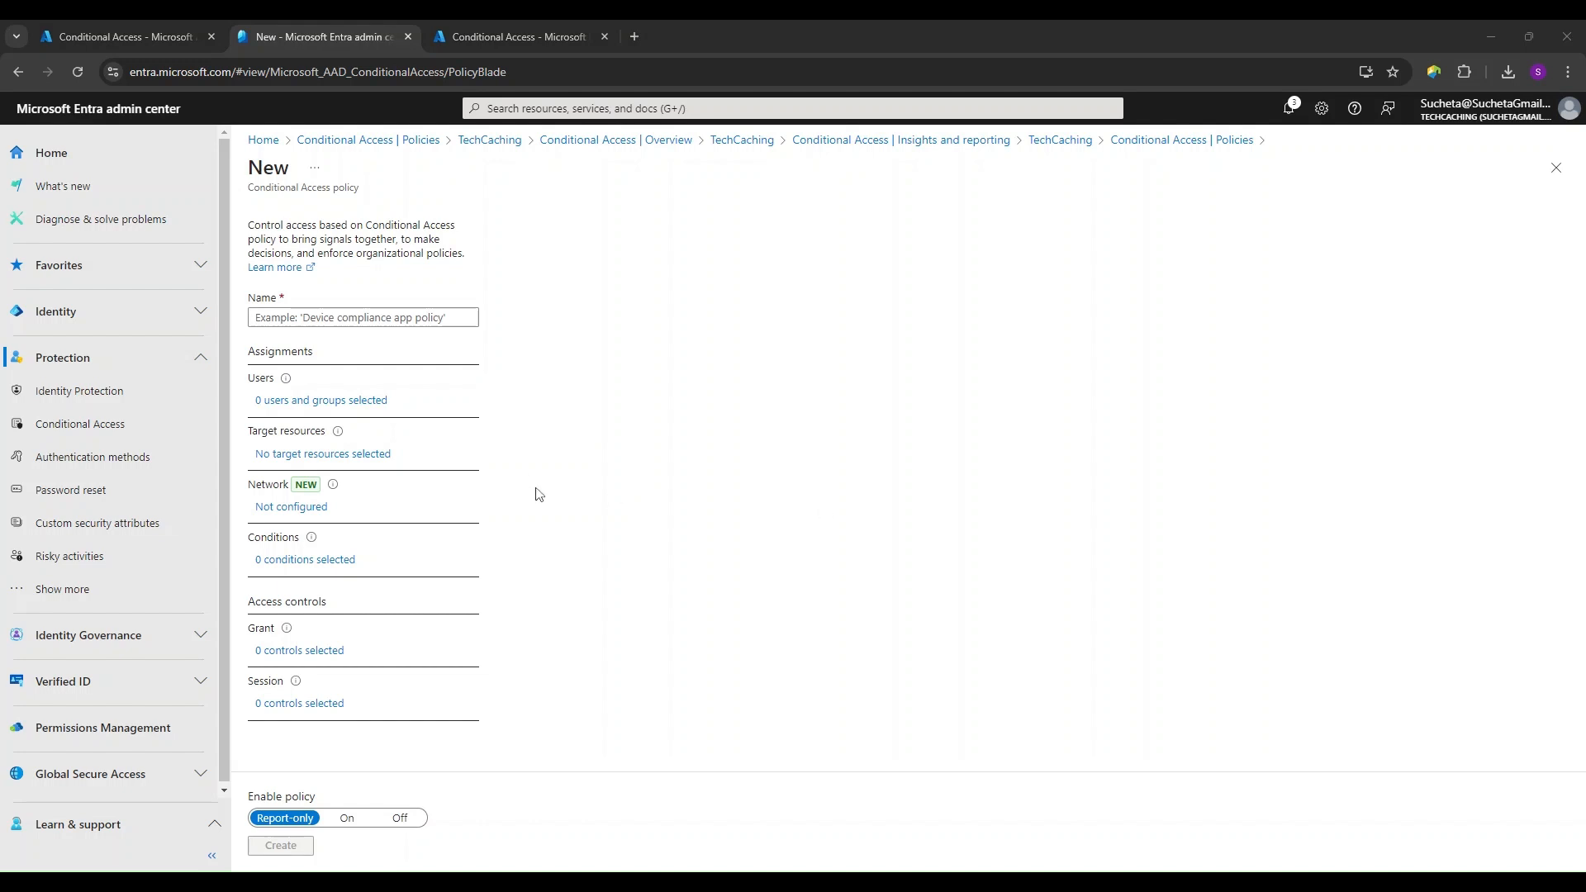
click(418, 324)
text(Block all countries except USA)
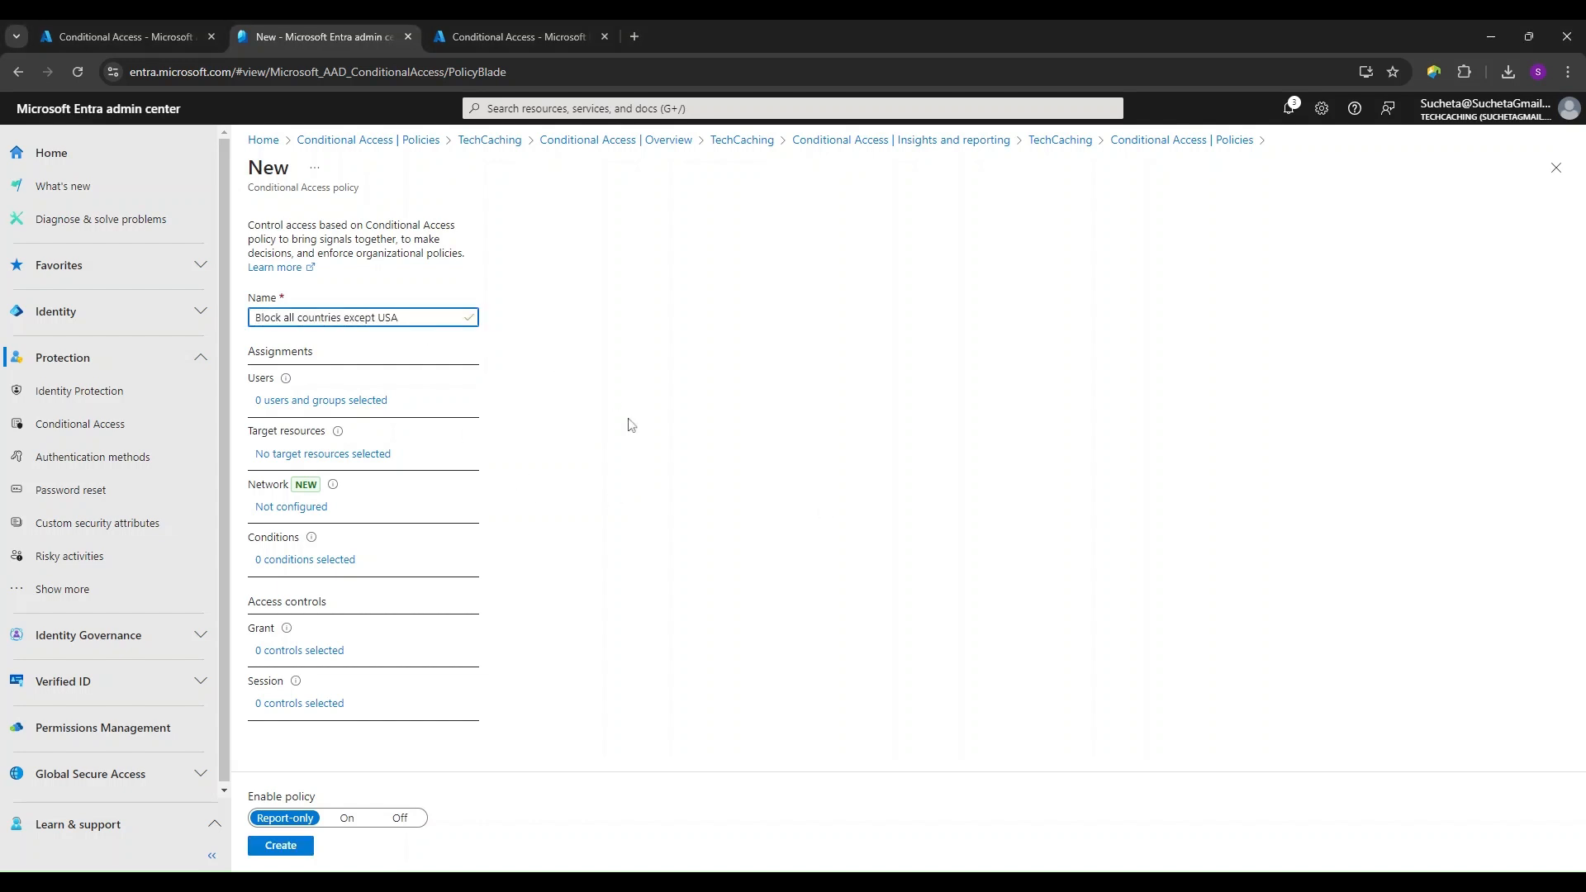
click(672, 478)
- Assign the policy to selected users and groups, including only one individual test user
click(310, 400)
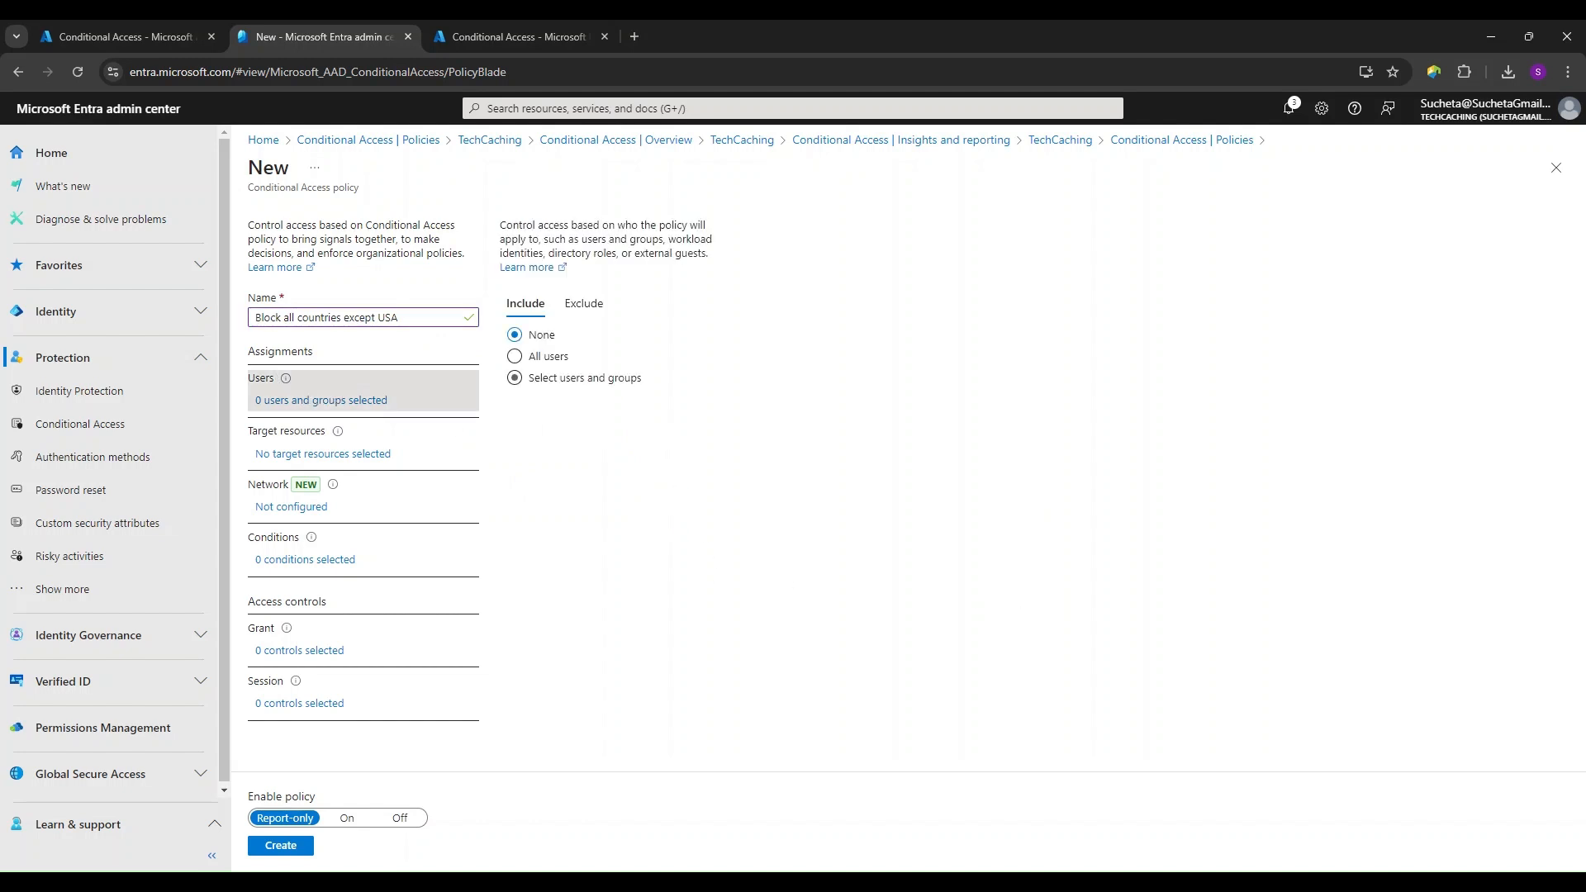
click(550, 377)
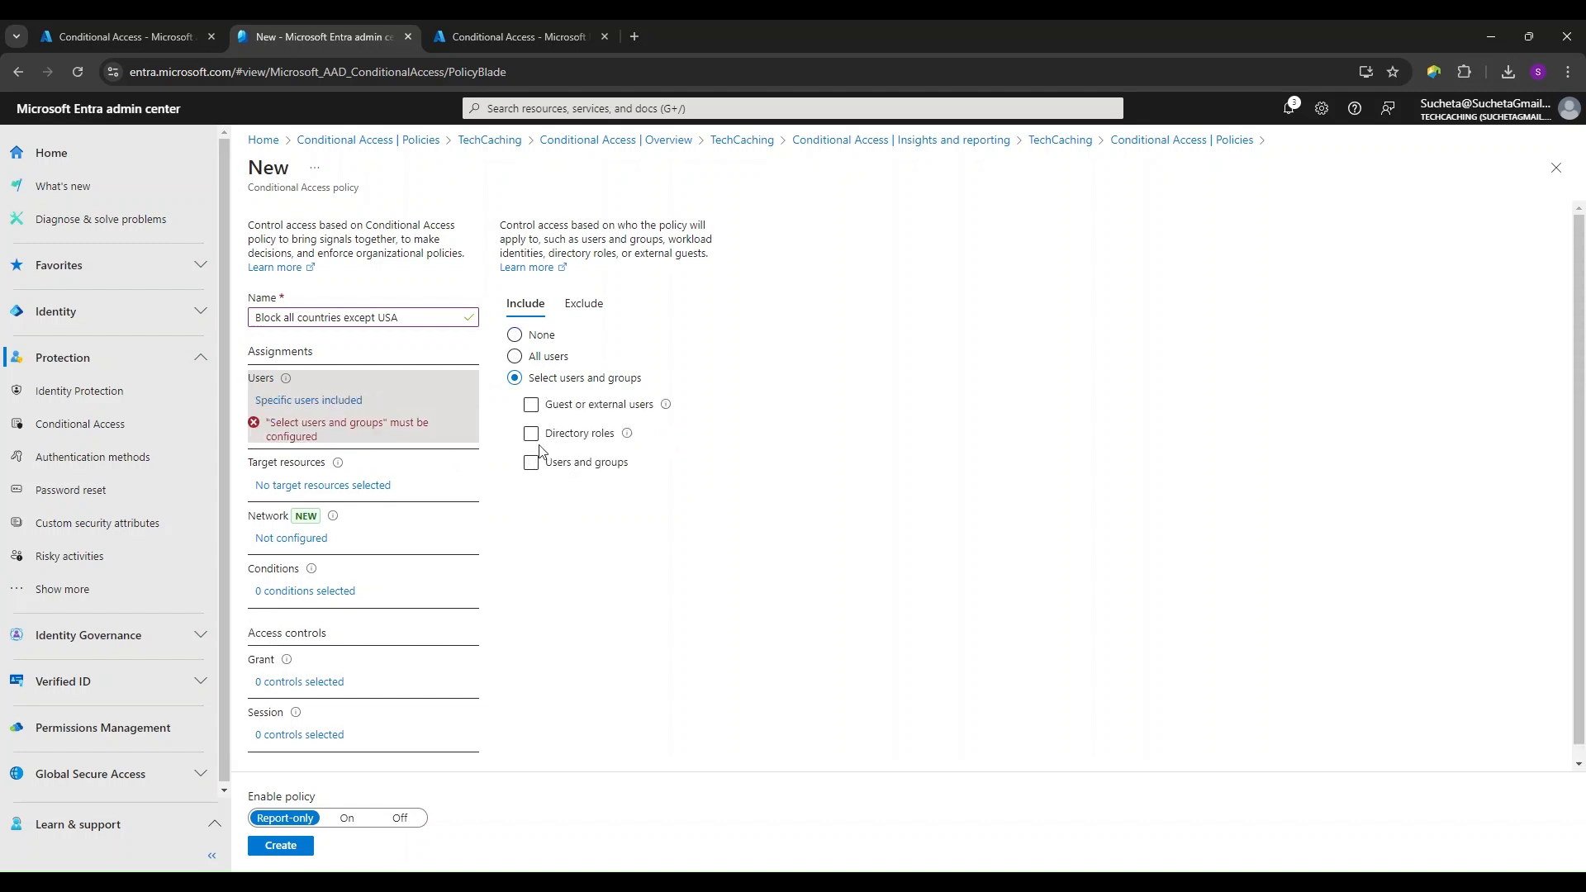
click(549, 357)
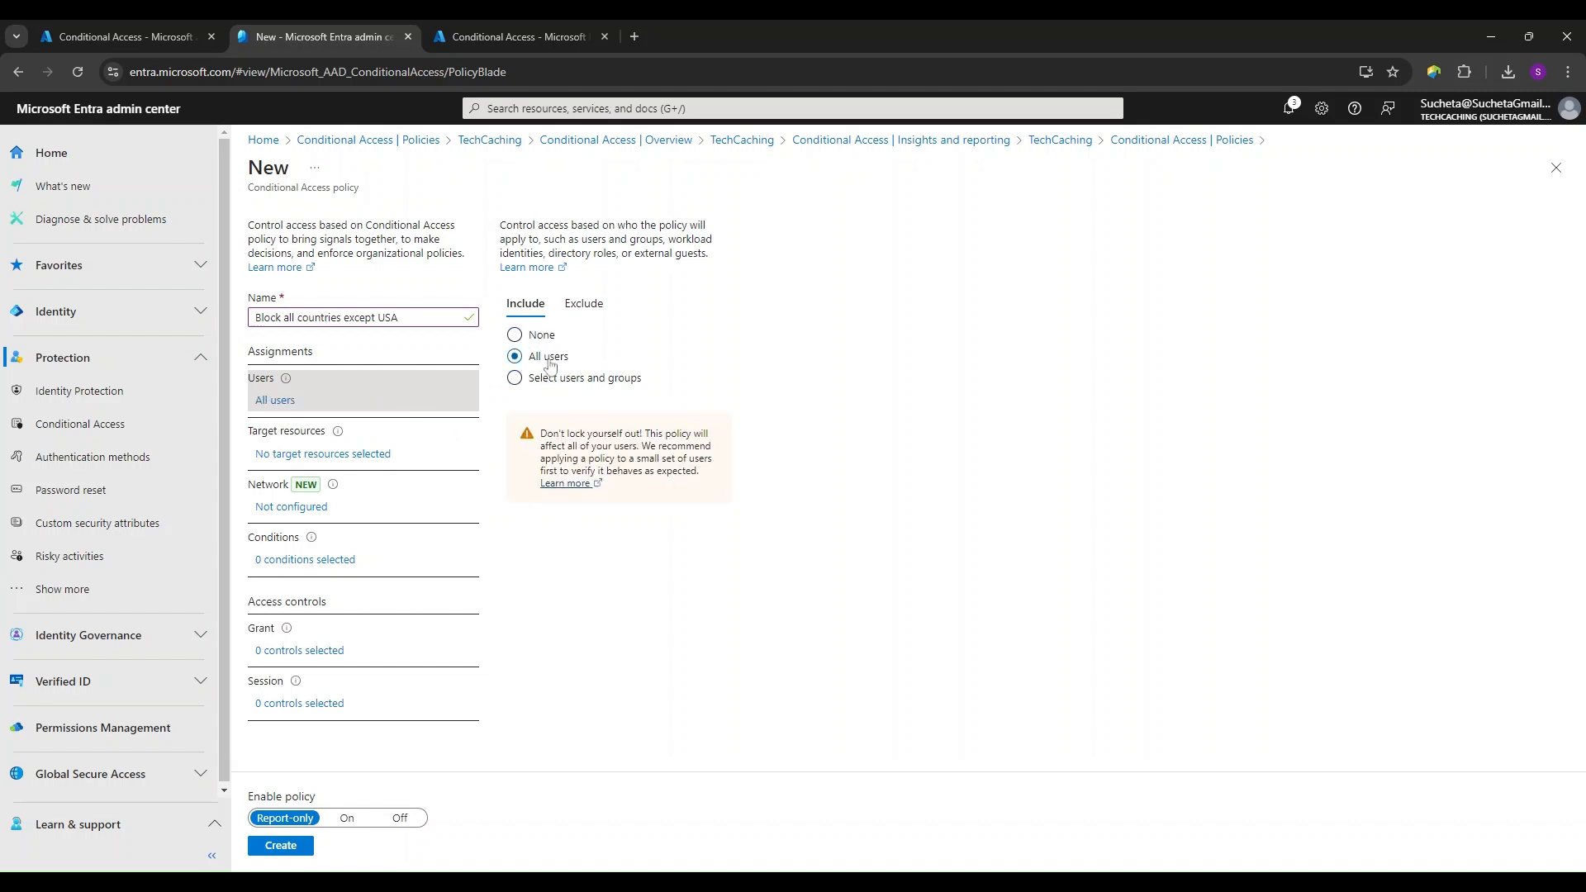
drag(541, 434, 643, 433)
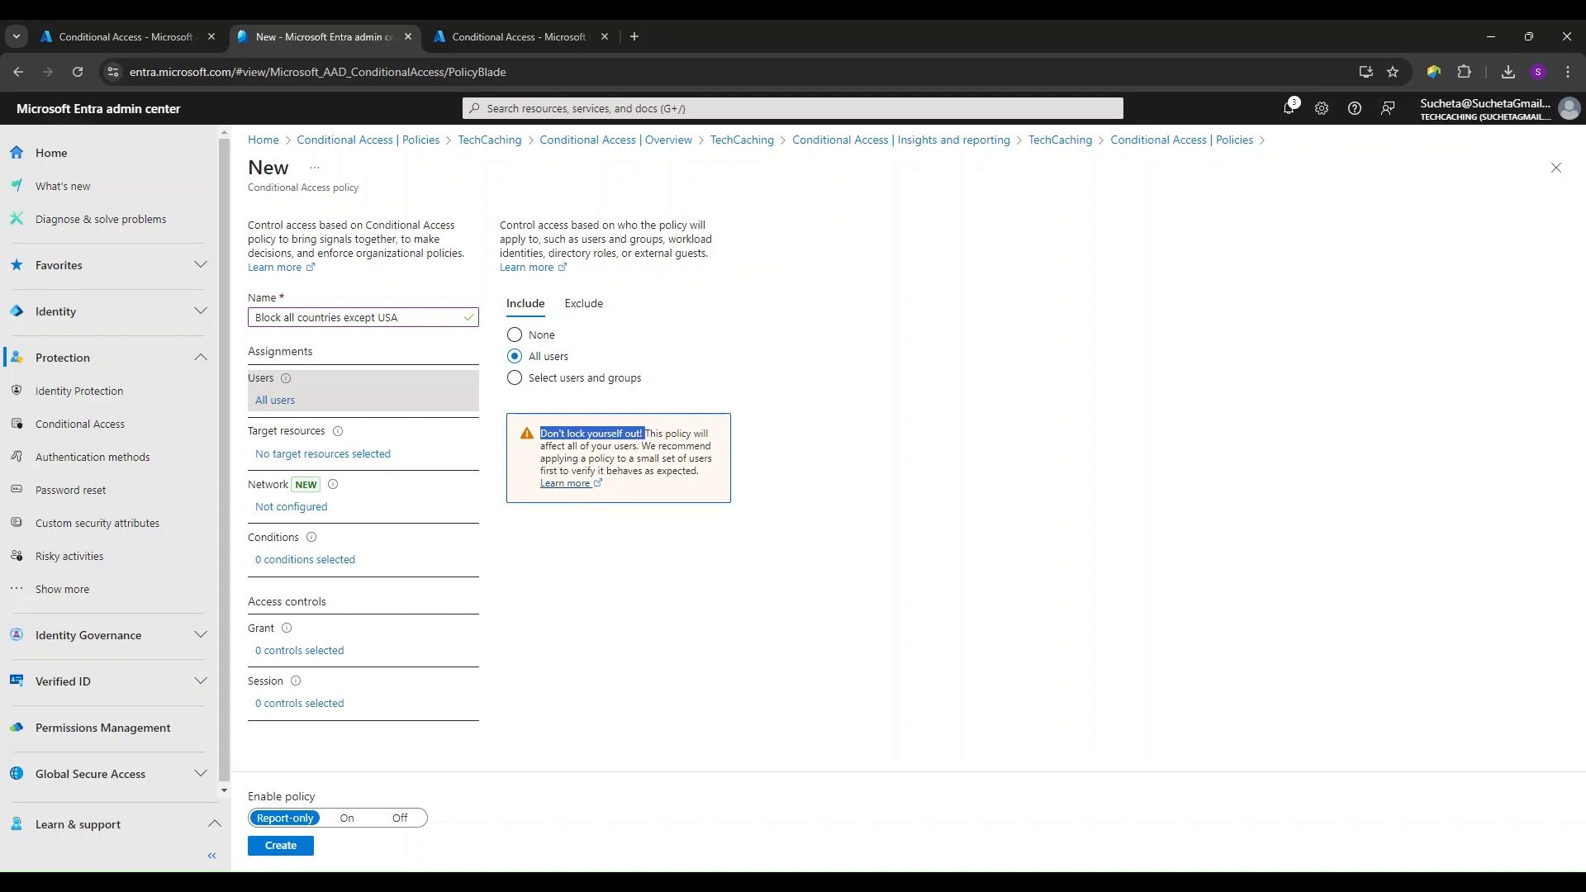
click(516, 378)
click(532, 463)
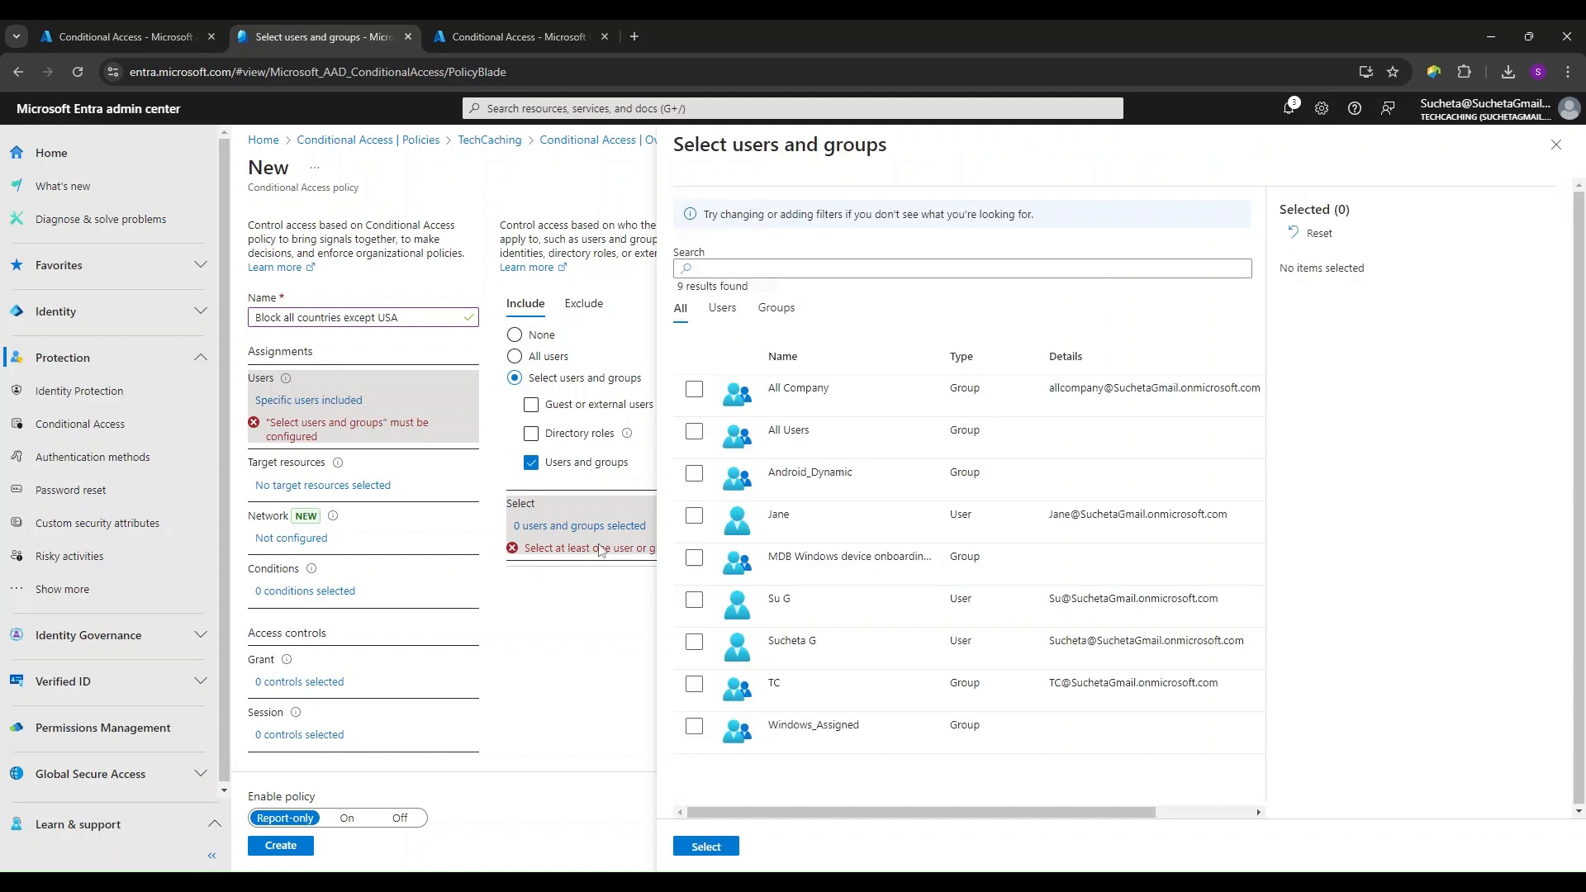
click(694, 517)
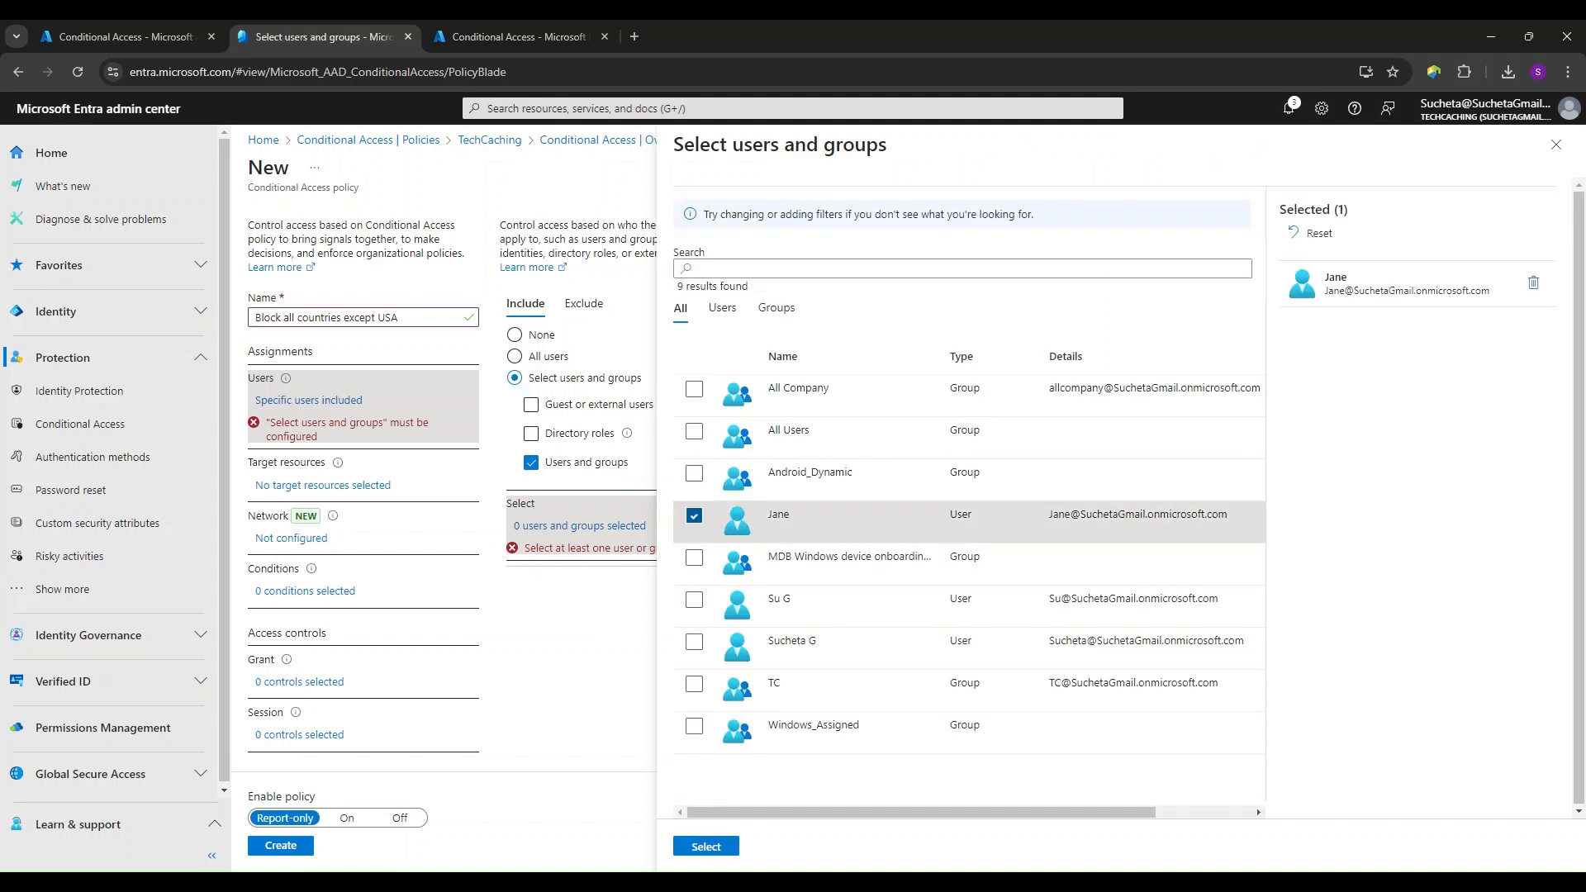
click(705, 847)
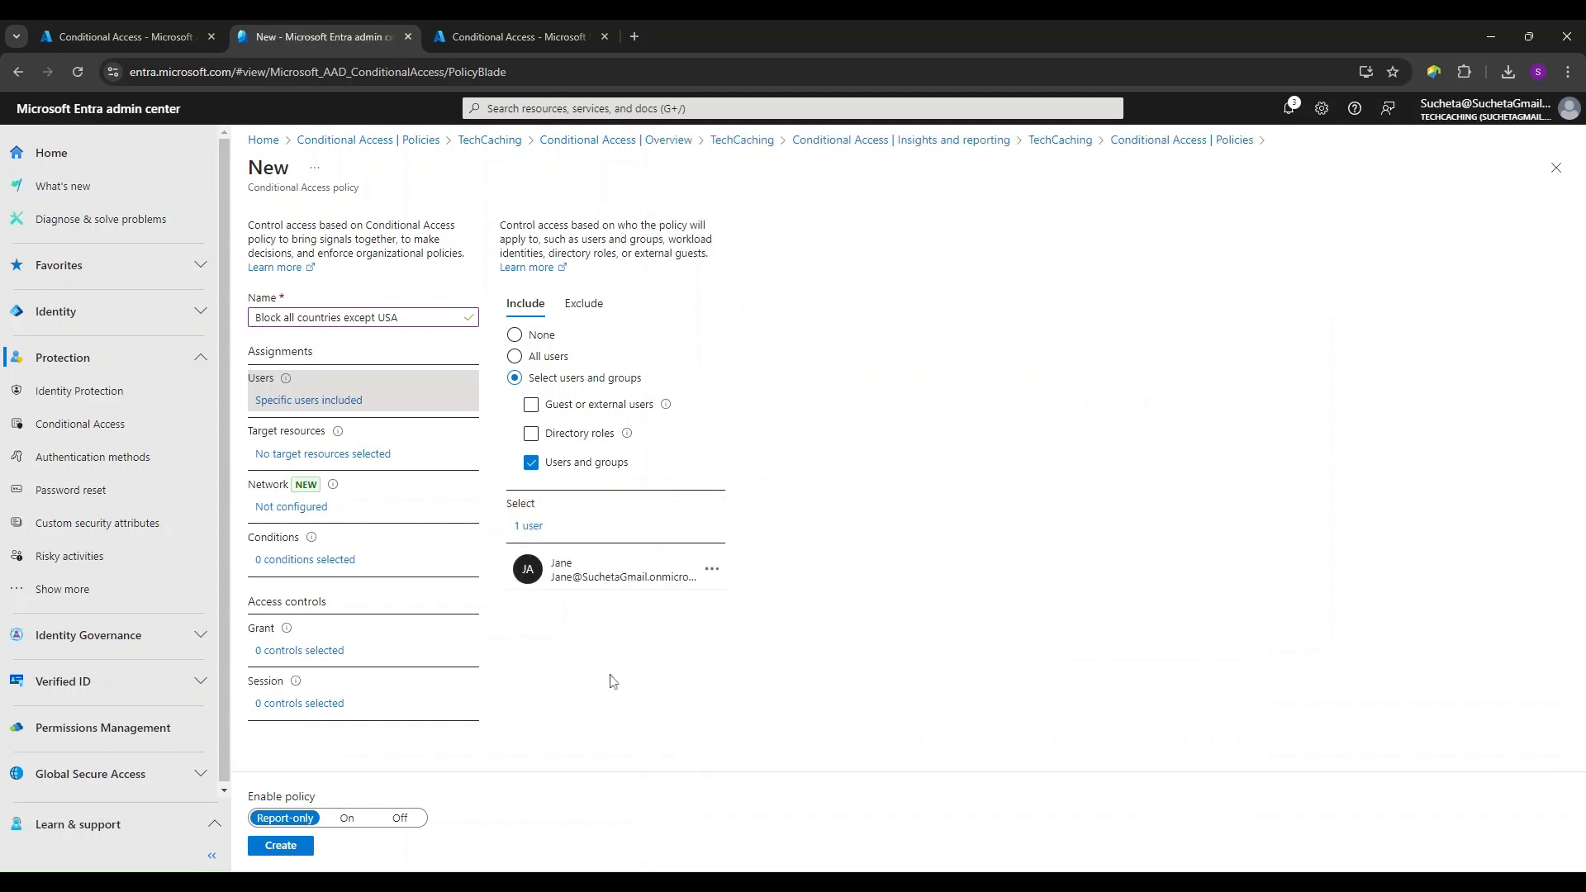
- Set the policy's target resources to include all cloud apps and read the lockout warning
click(356, 462)
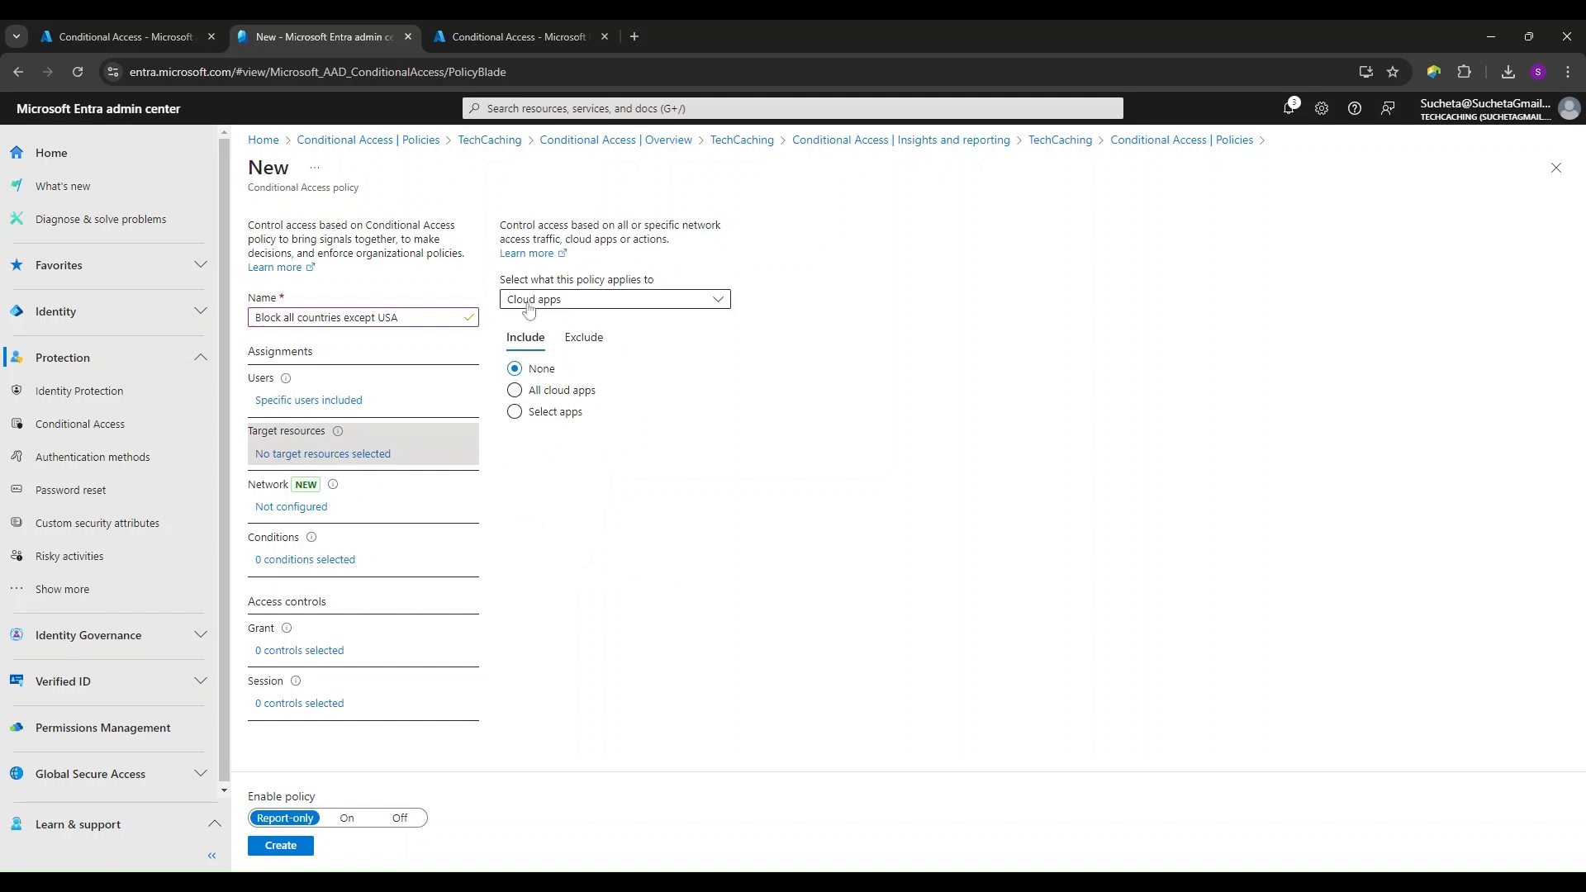
click(515, 391)
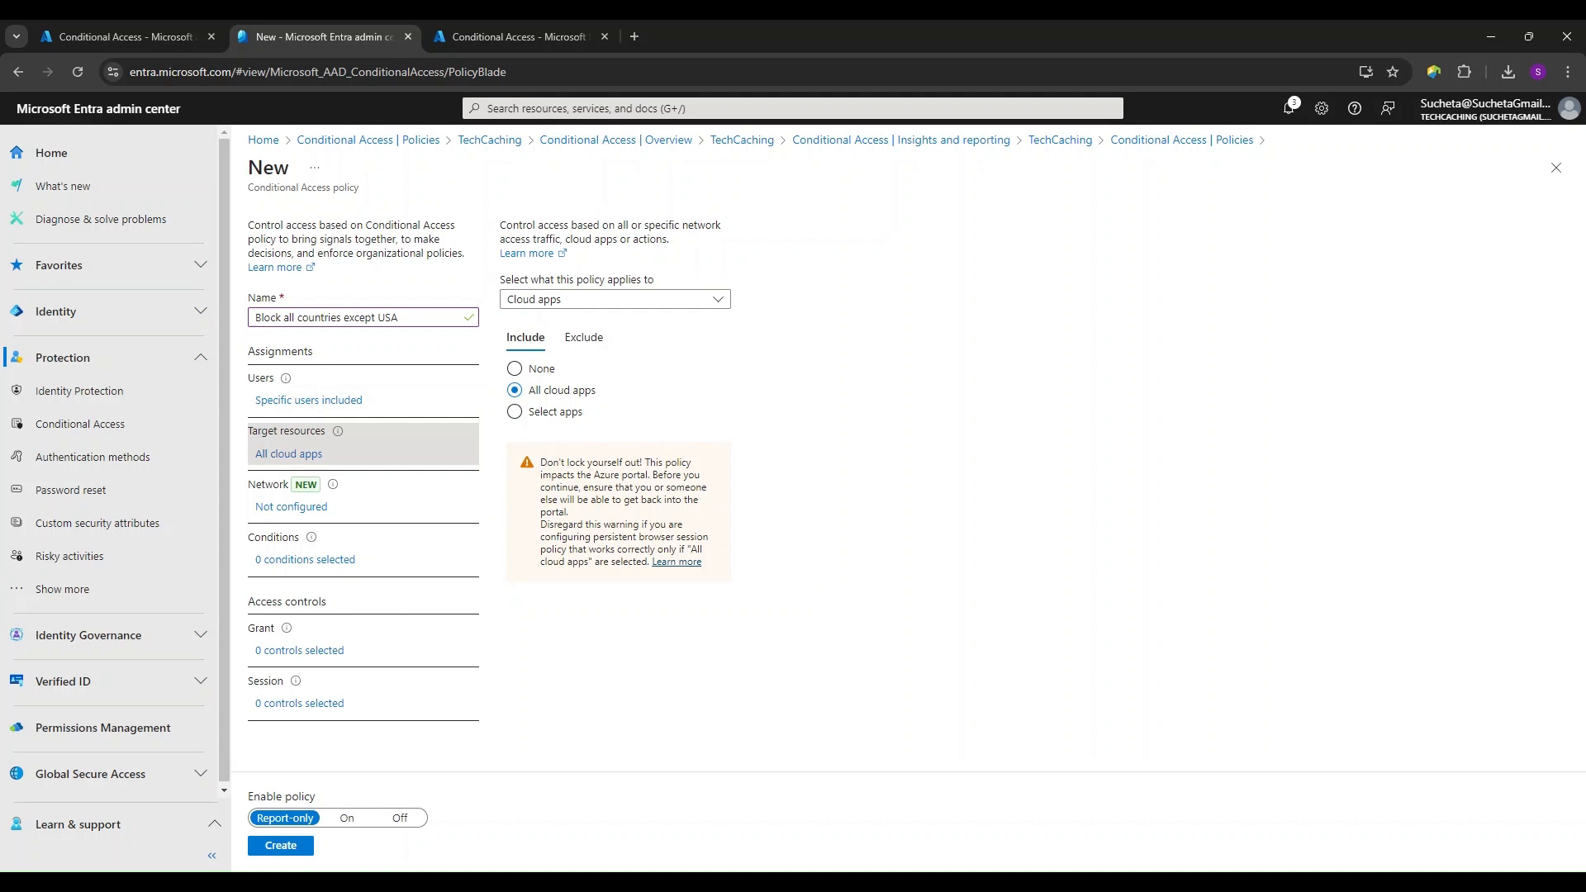
drag(540, 462, 642, 462)
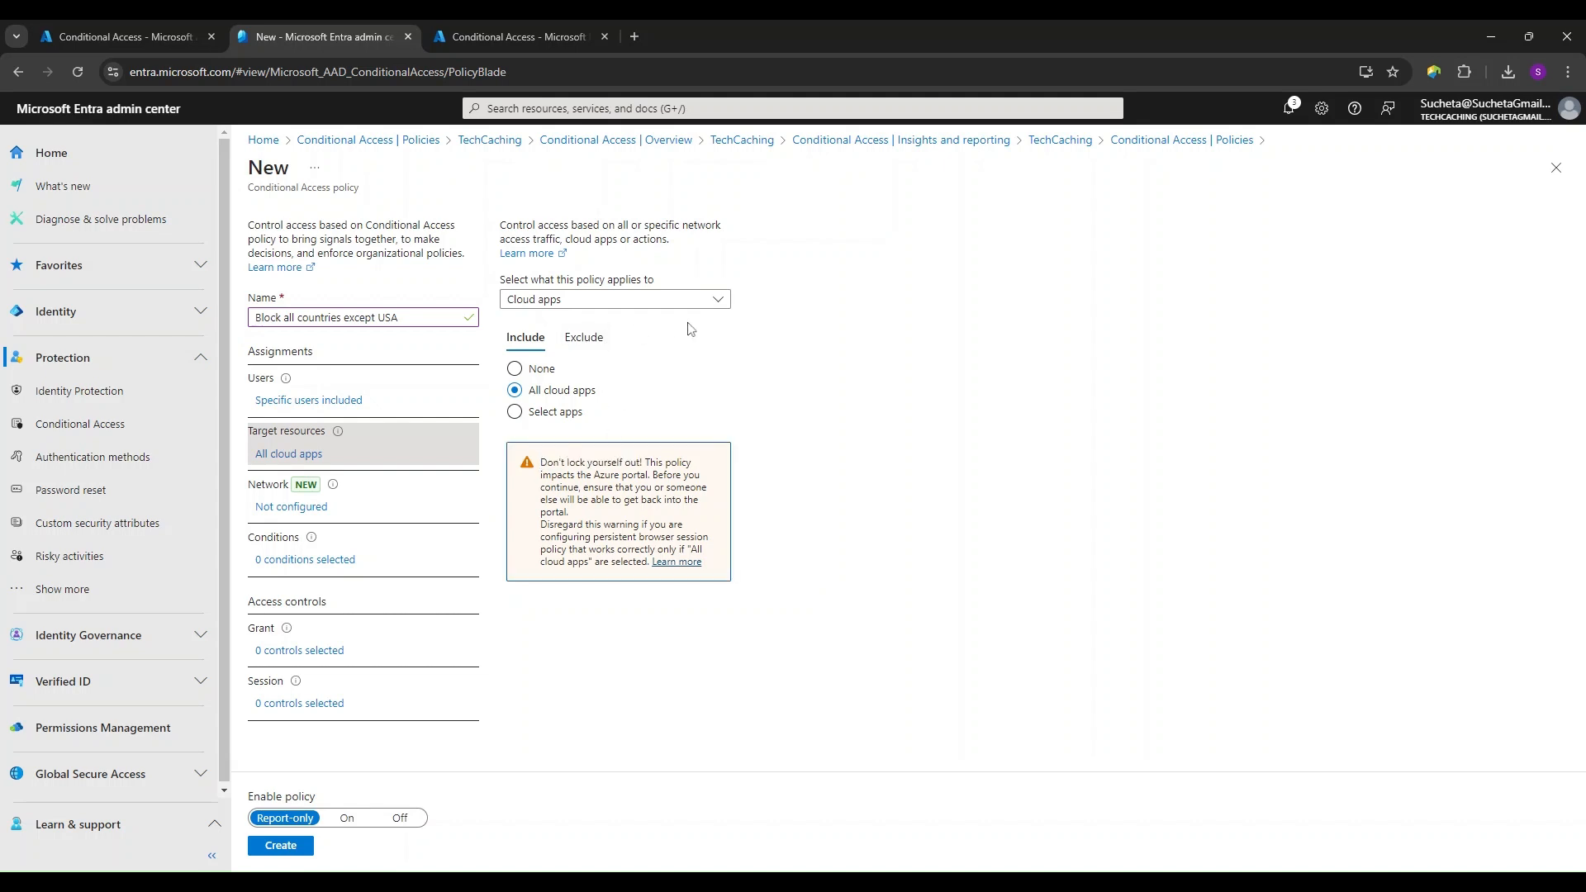
- Preview the User actions and Authentication context target types, and switch the policy's target back to Cloud apps
click(631, 297)
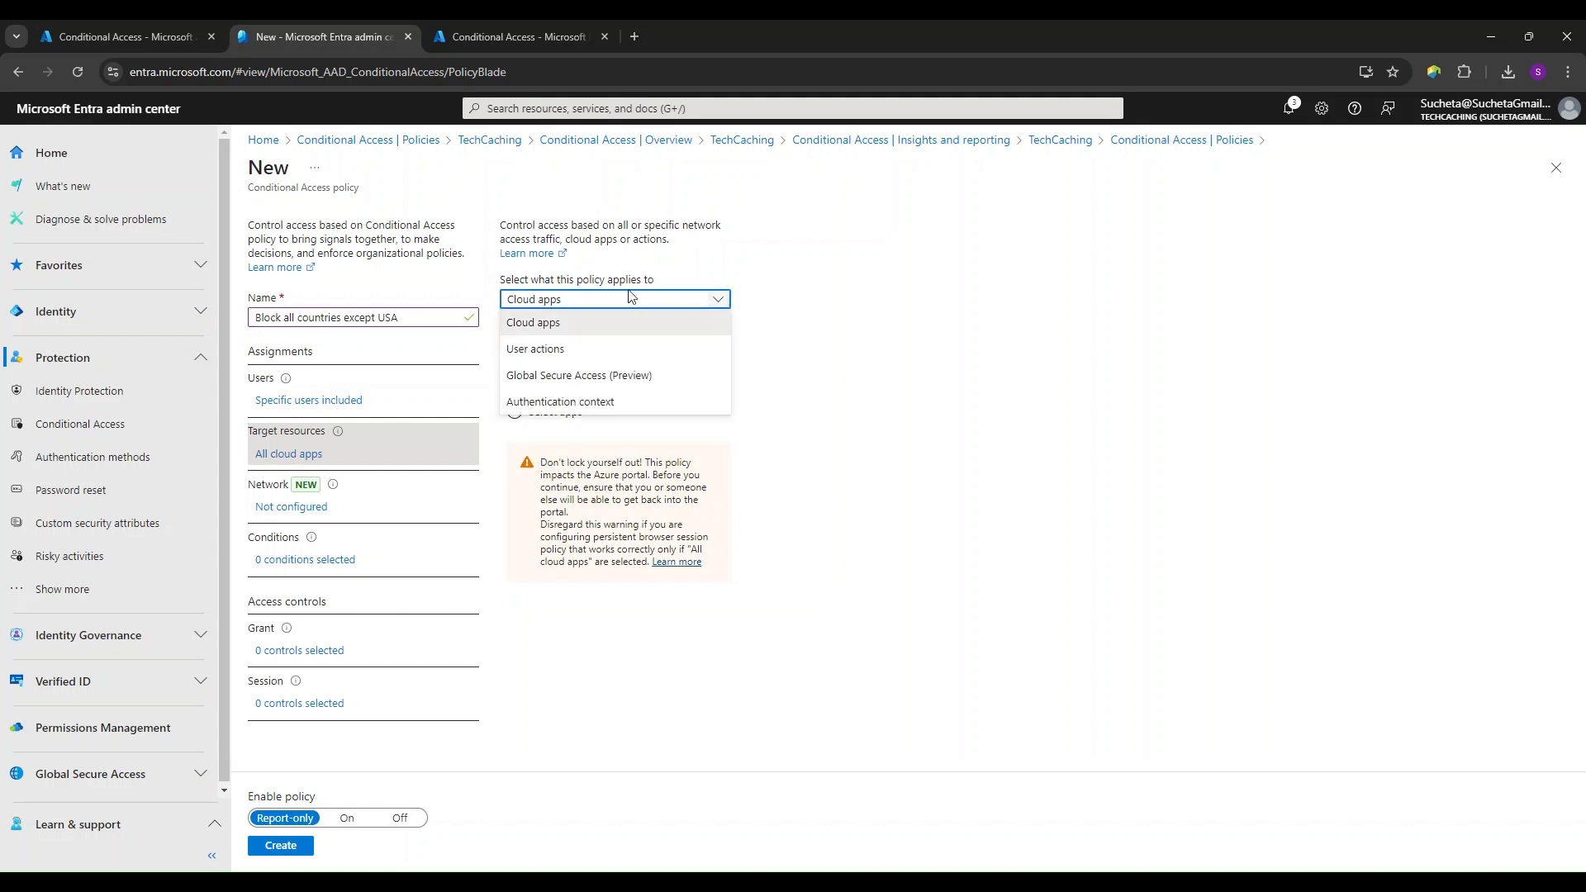
click(565, 351)
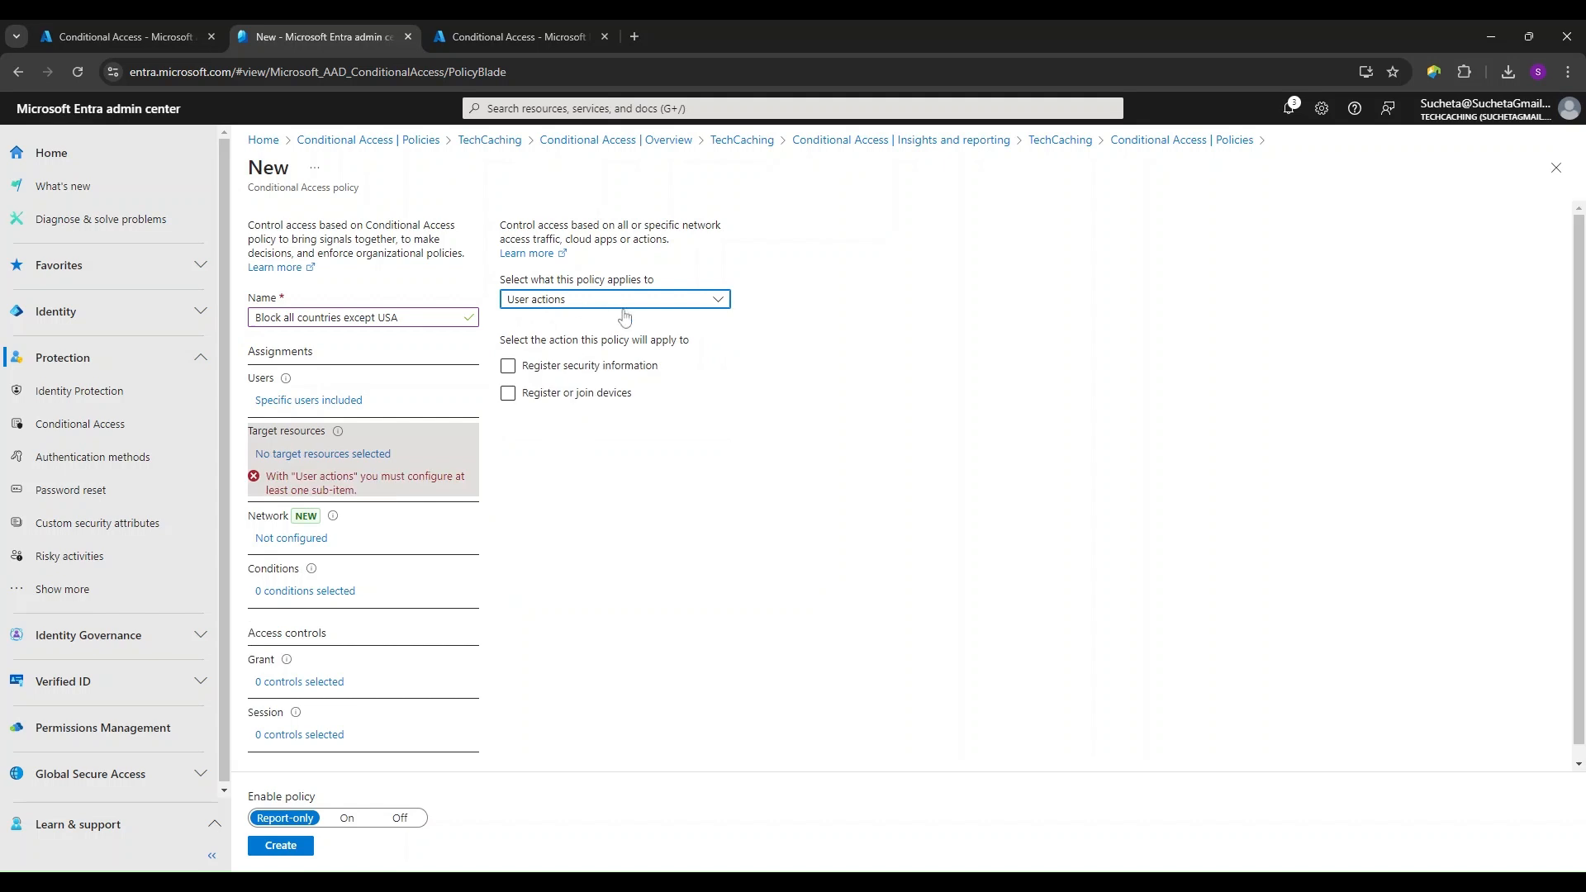
click(718, 303)
click(594, 402)
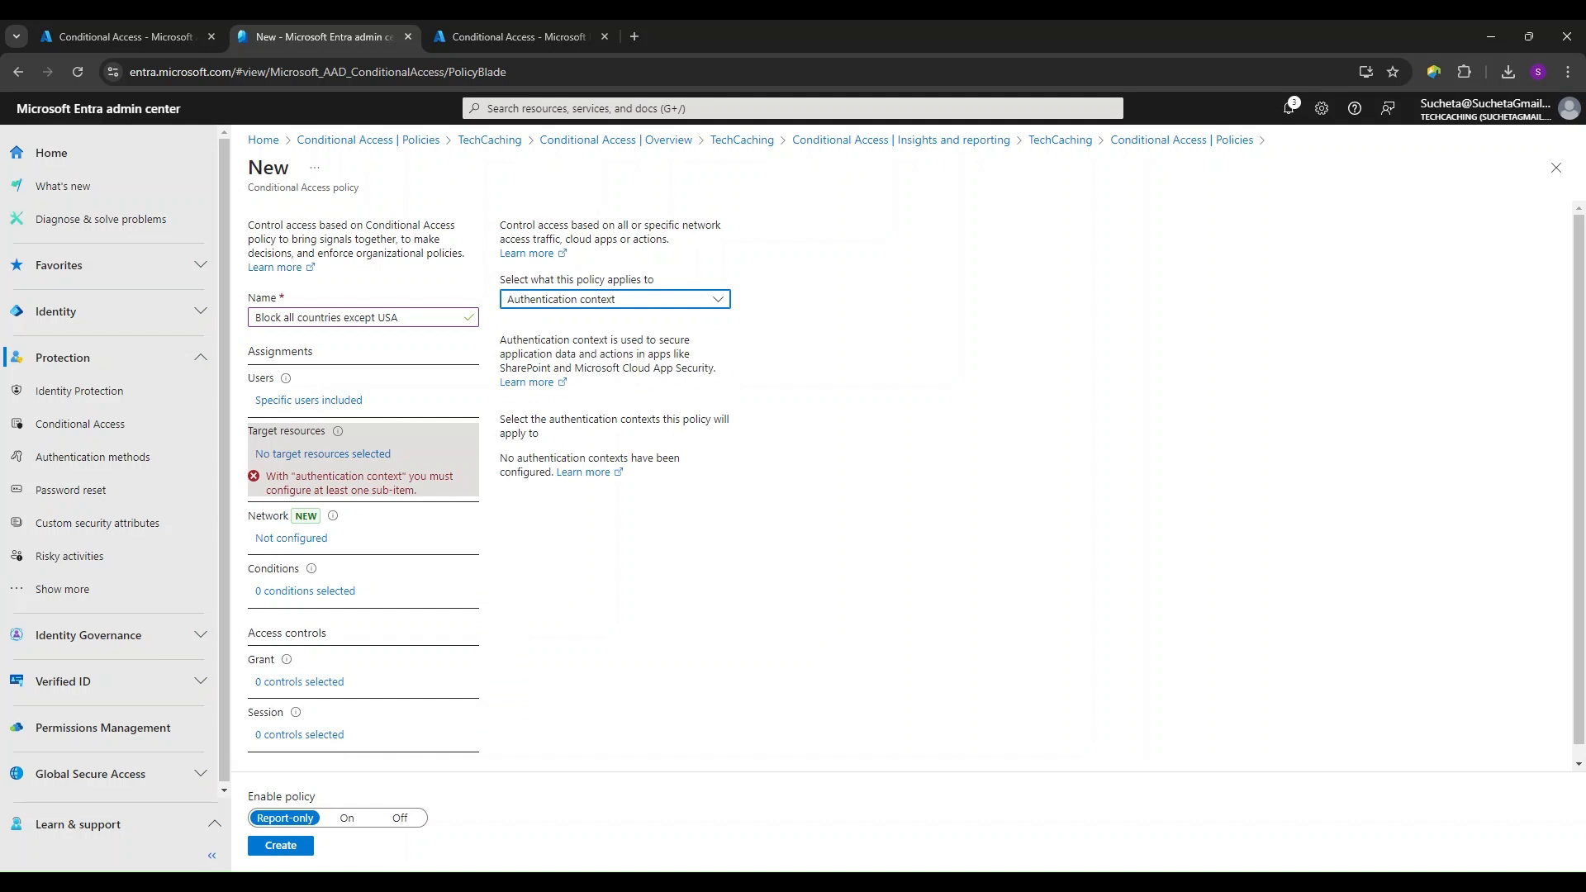
click(720, 303)
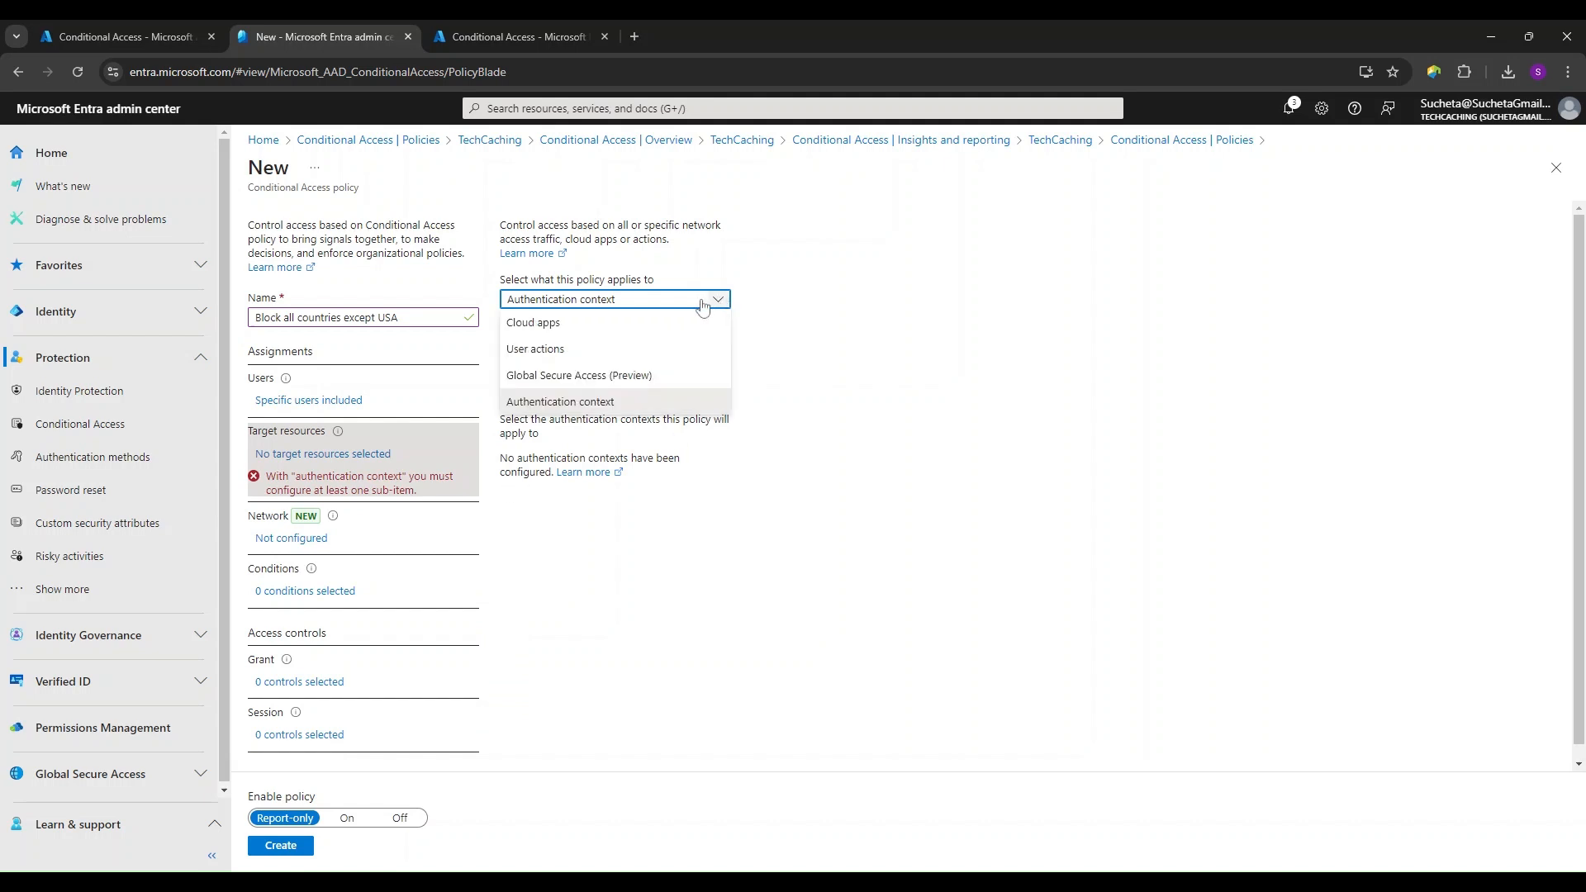
click(627, 324)
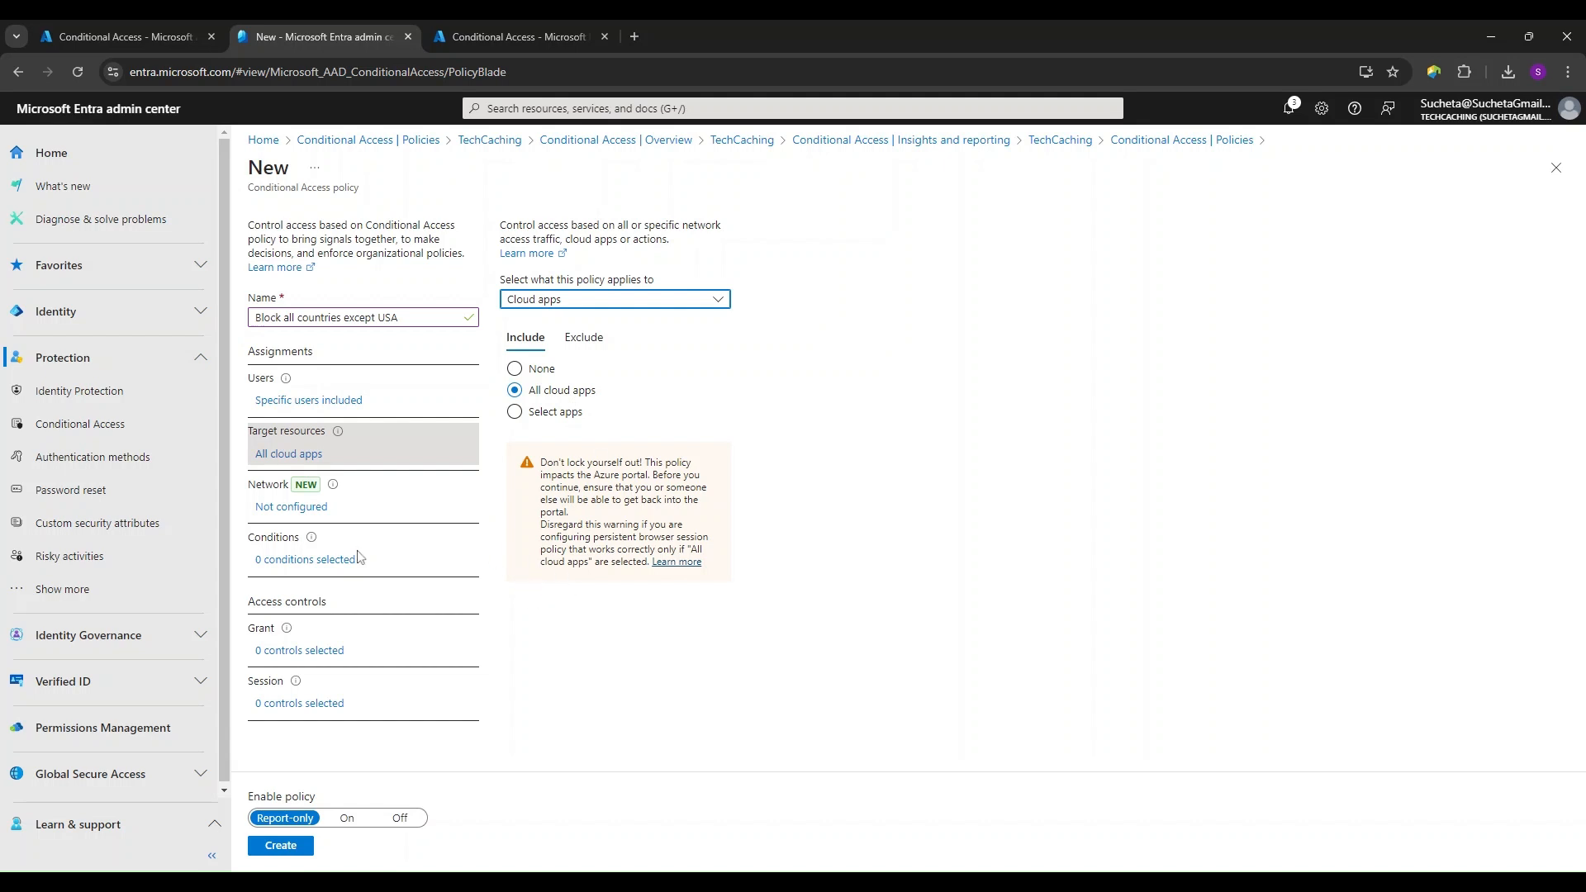
- Enable the Locations condition and include the named location "All countries but USA" under selected networks and locations
click(332, 561)
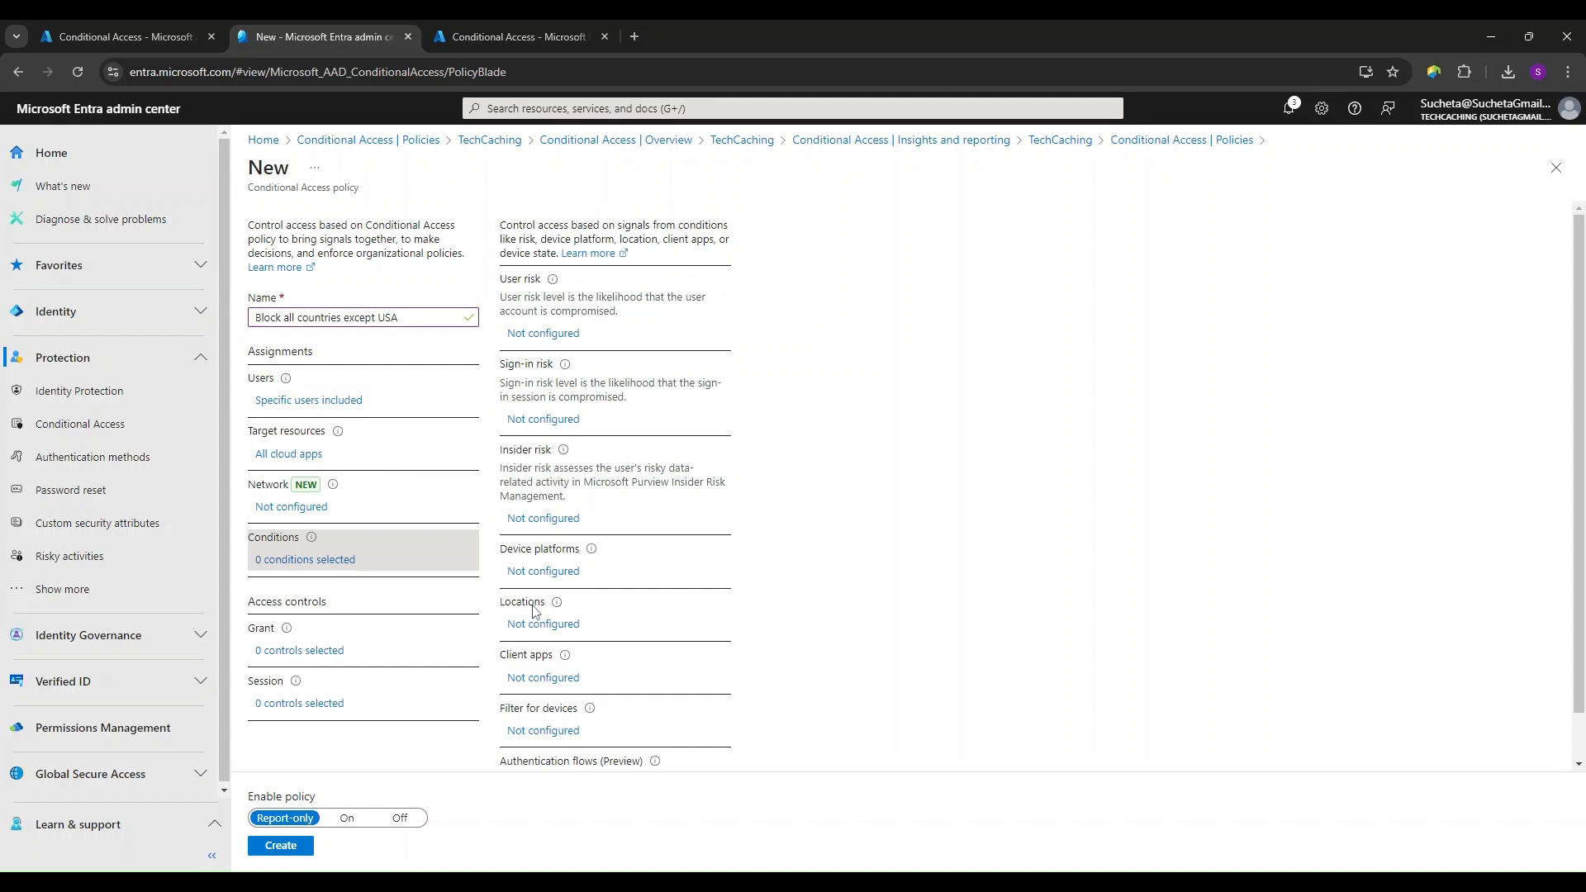
click(555, 626)
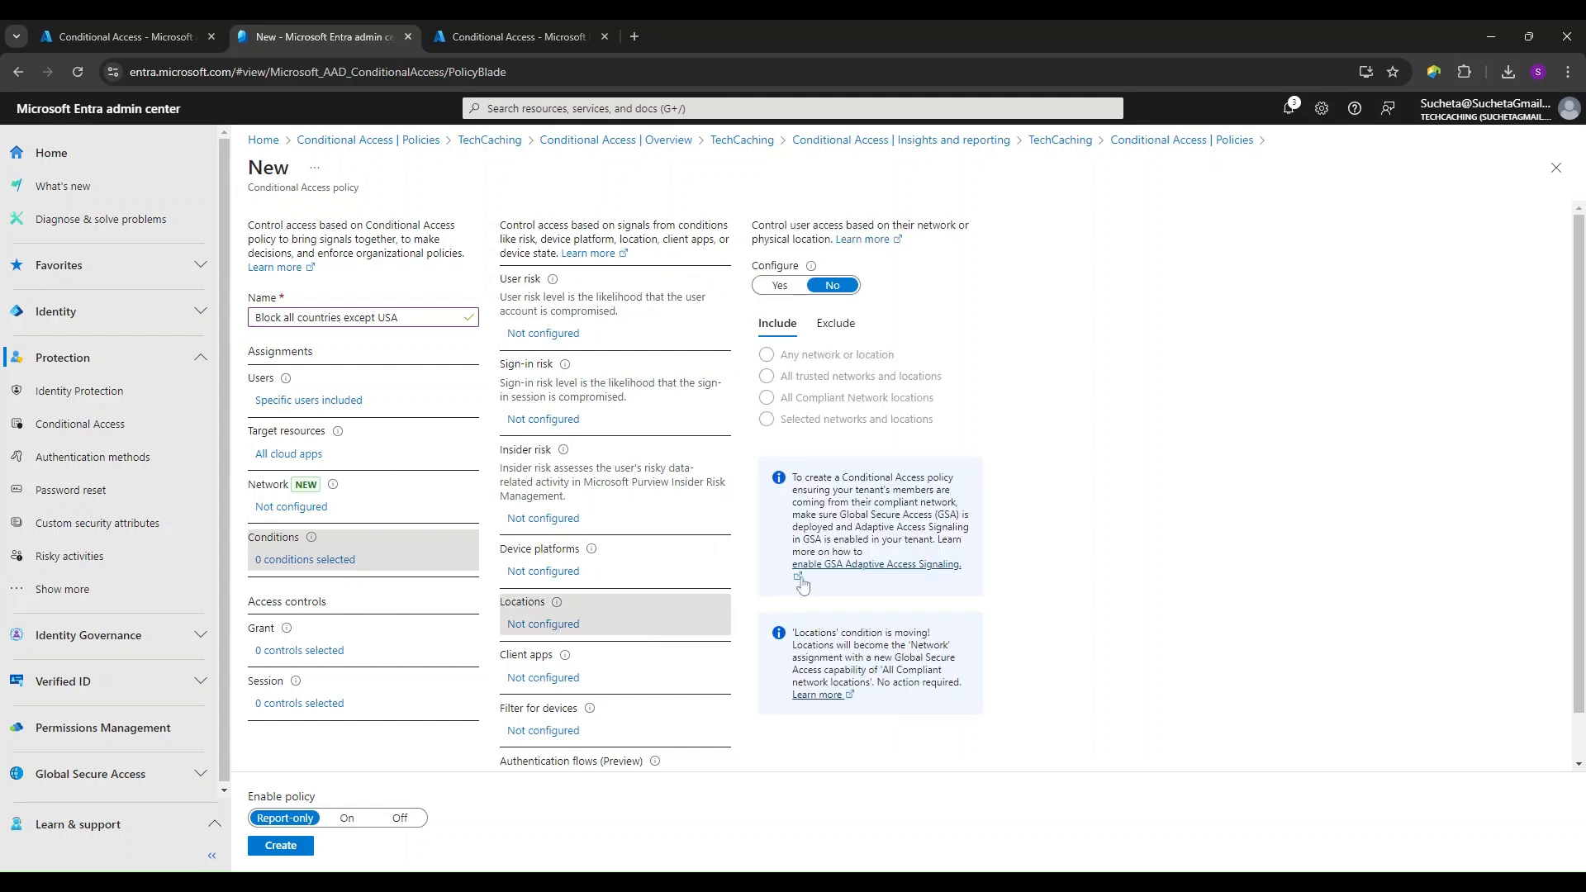
click(781, 288)
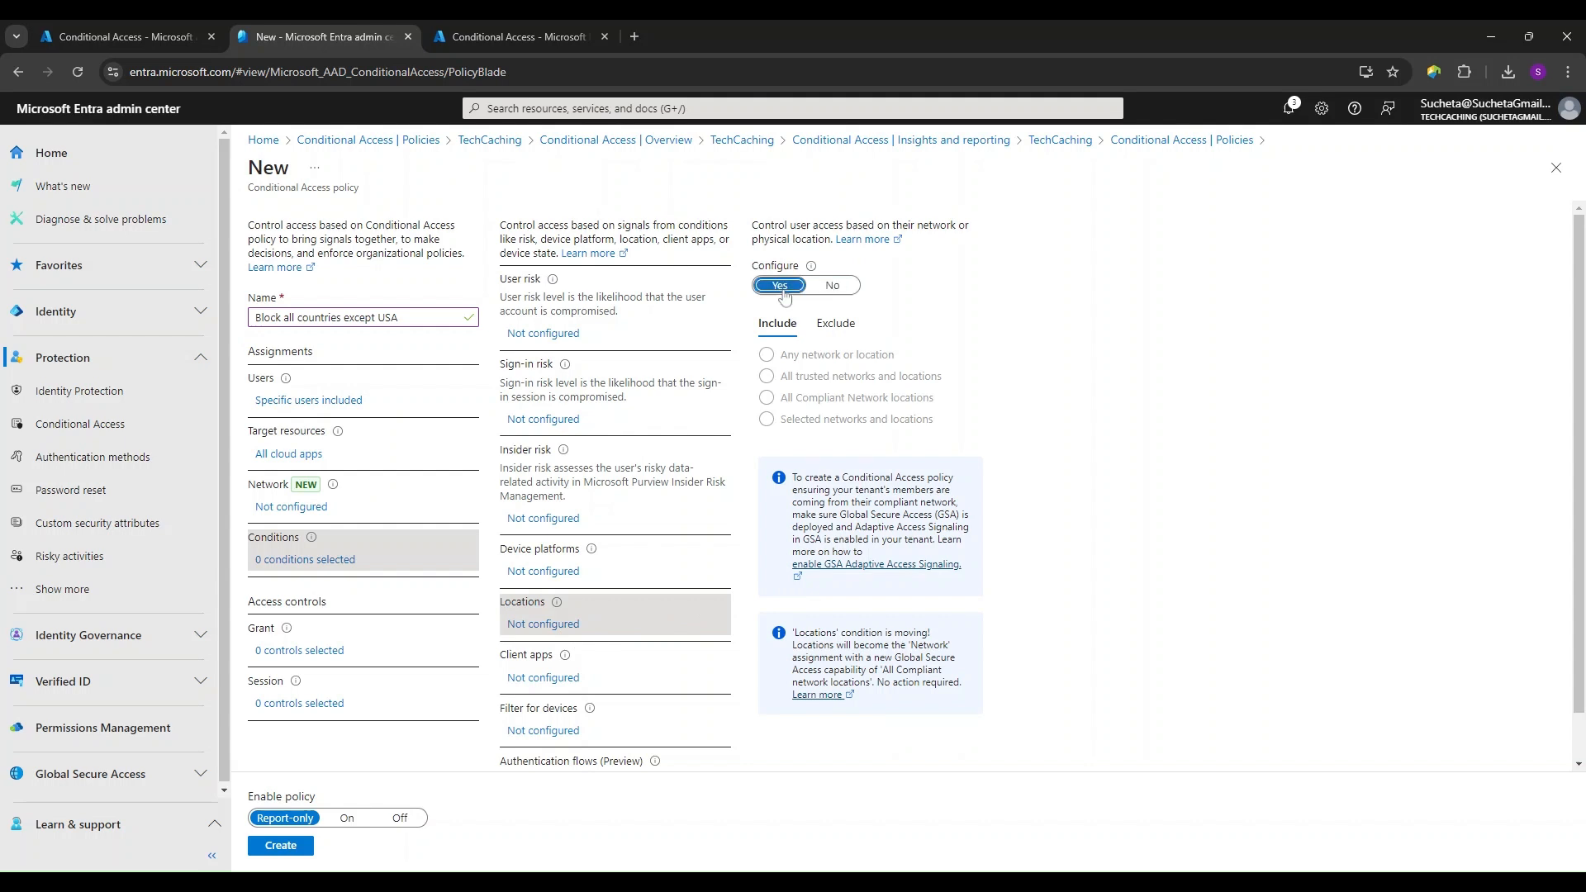
click(769, 422)
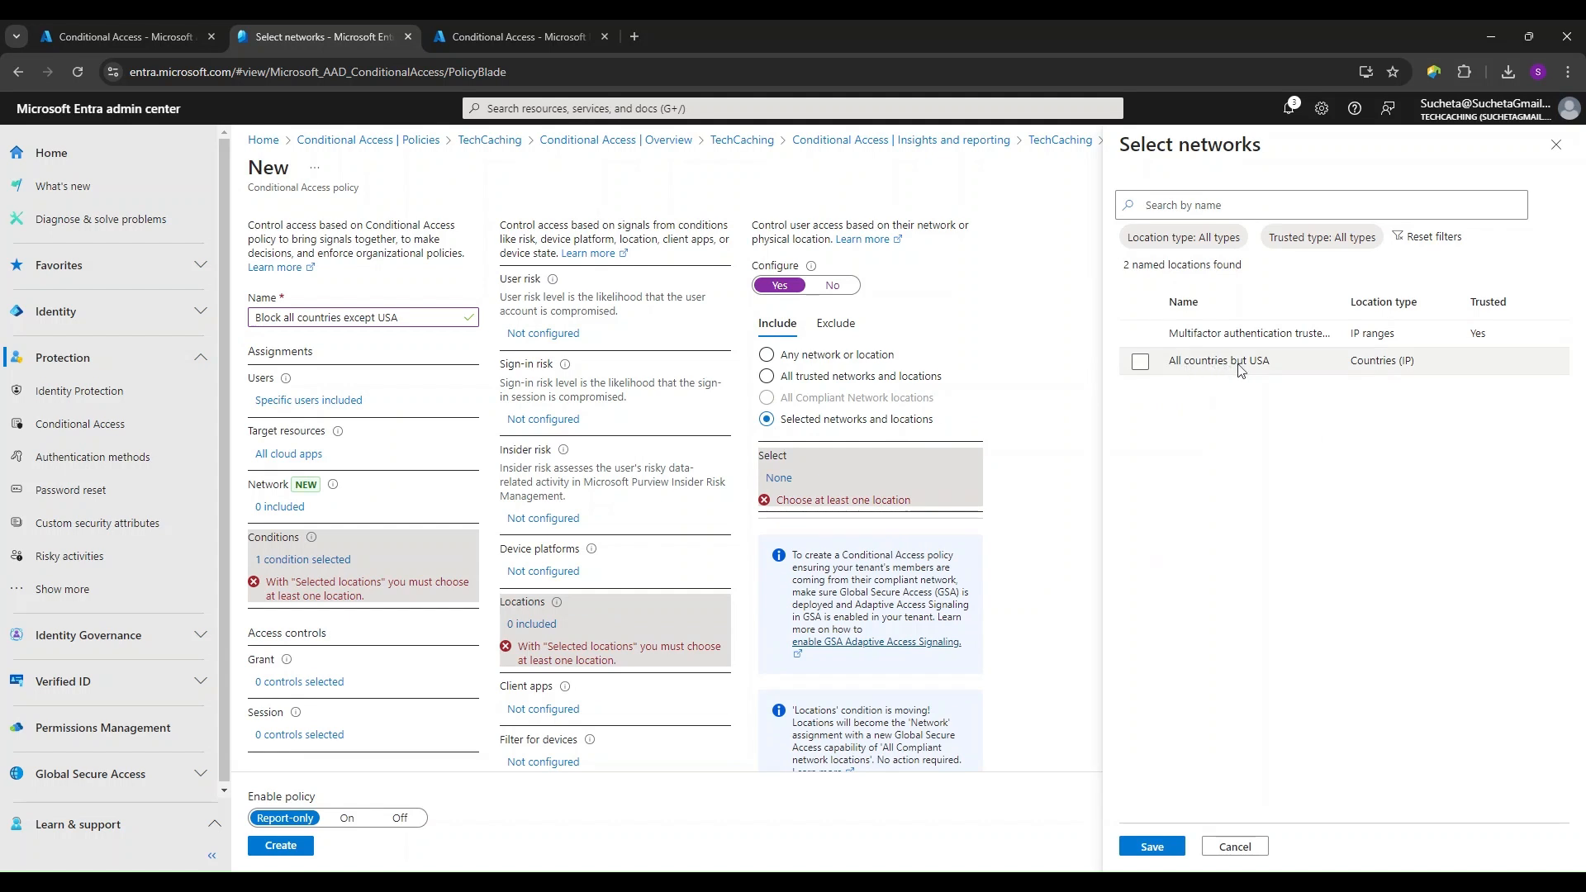
click(1141, 362)
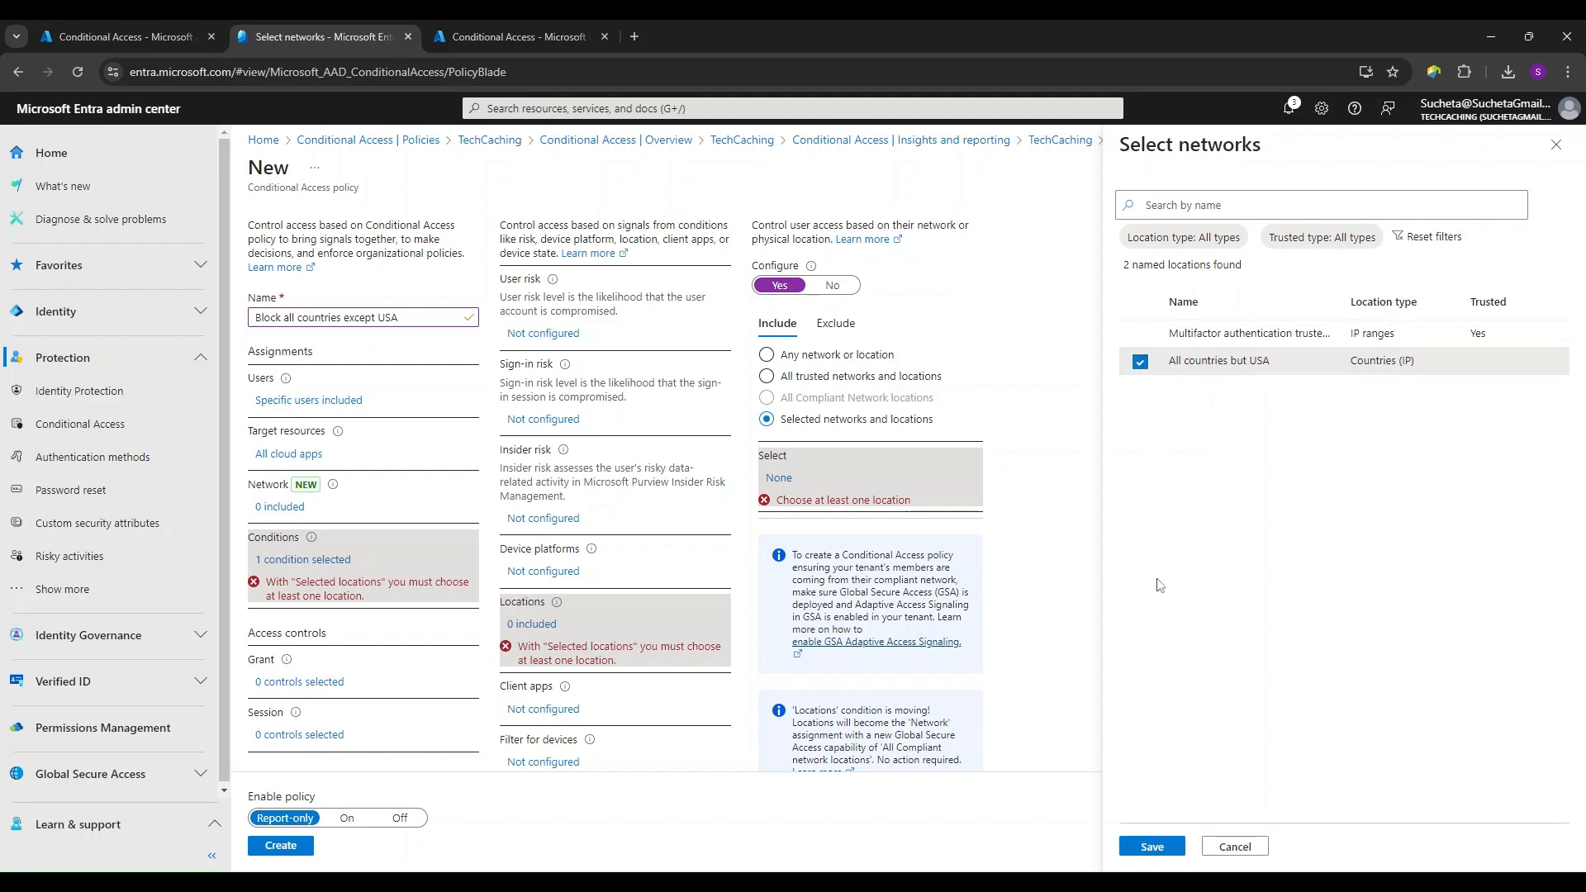
click(1153, 849)
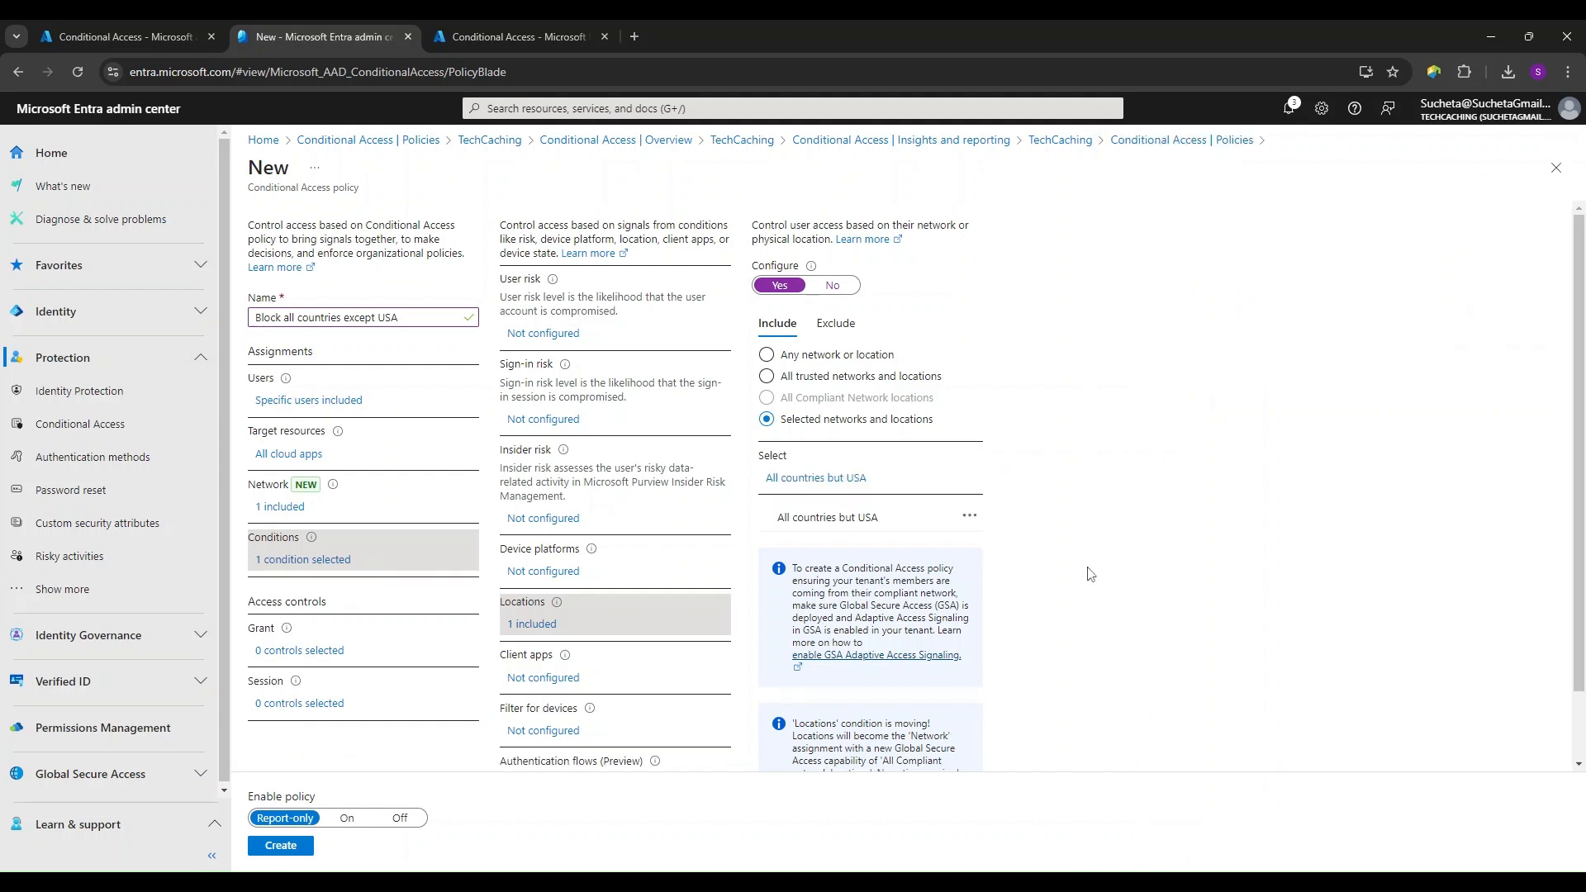
- Set the policy's grant control to Block access and create the policy in Report-only mode
click(308, 652)
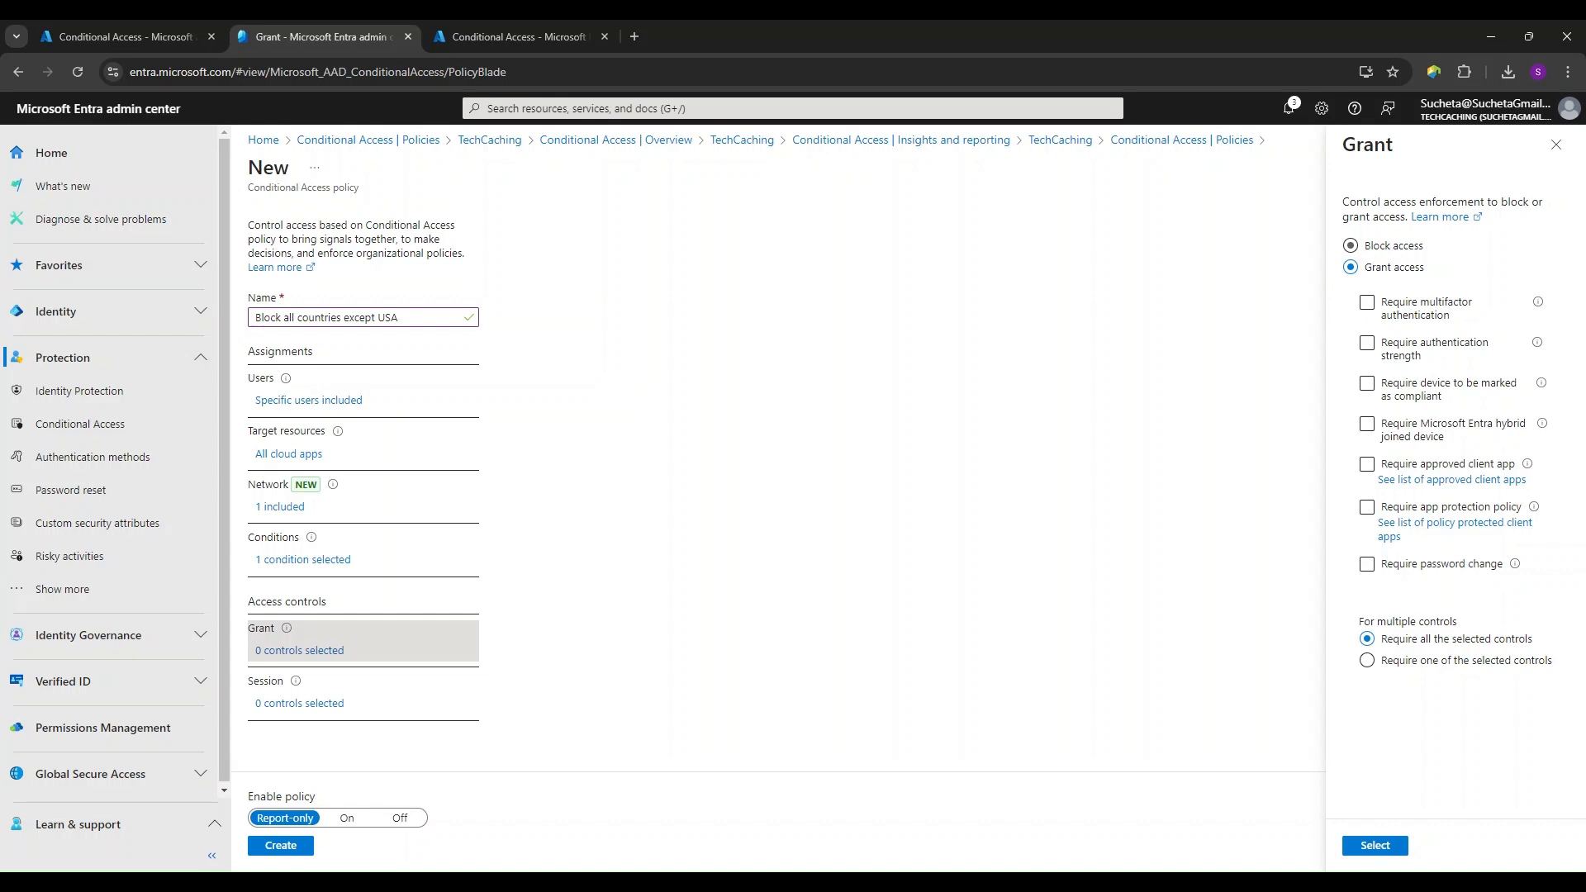
click(1356, 248)
click(1411, 511)
click(1433, 514)
click(1432, 565)
click(1432, 568)
click(1410, 670)
click(1425, 355)
click(1425, 355)
click(1377, 847)
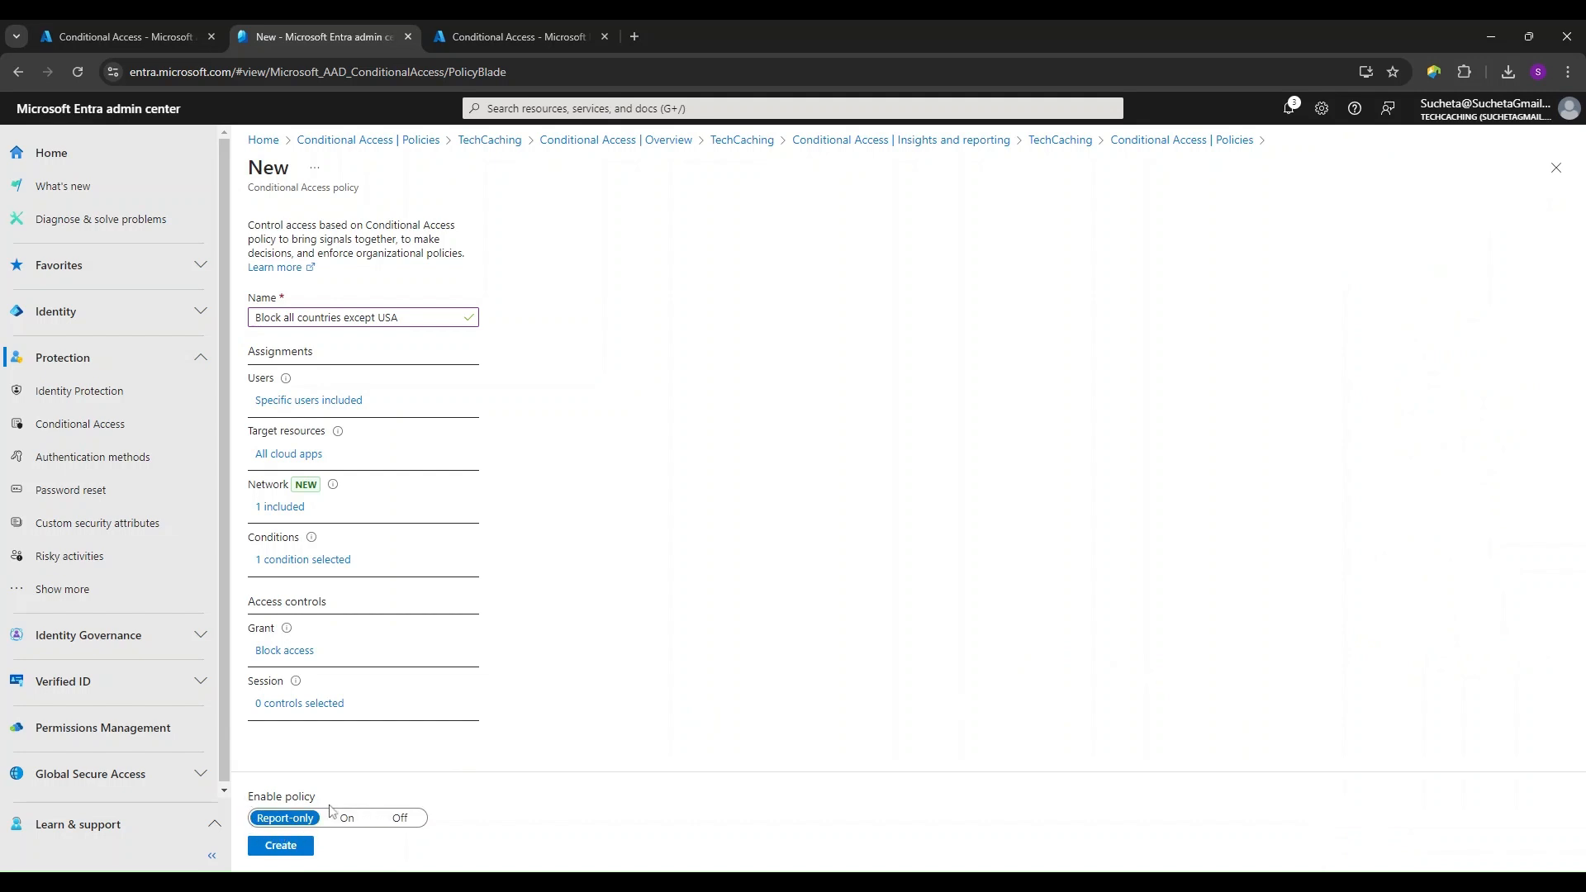
click(282, 846)
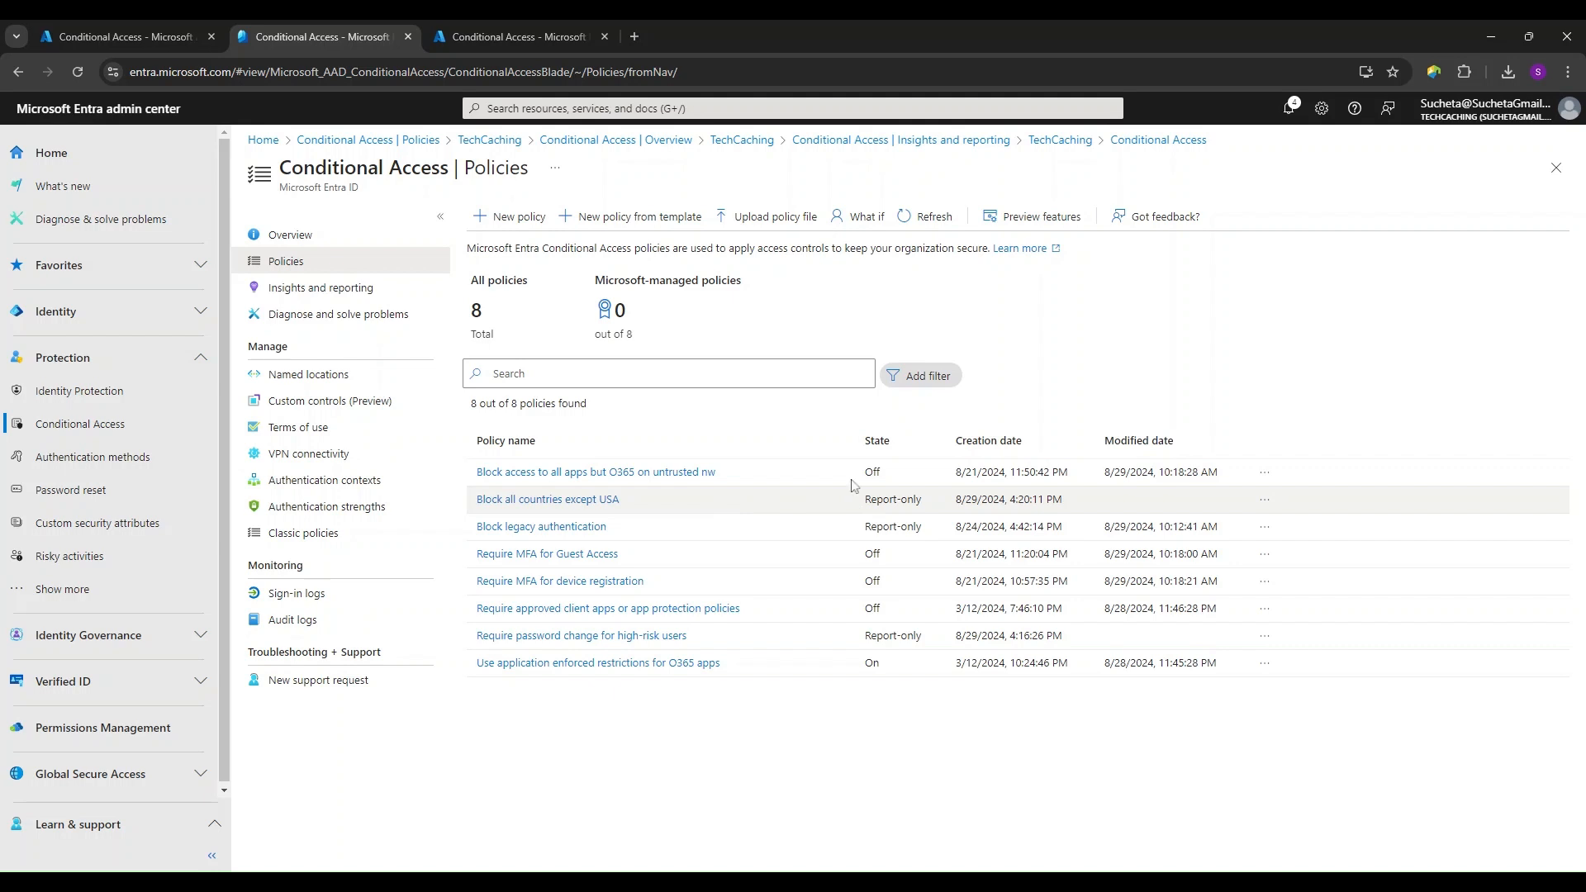
- Open the What If tool, review its test conditions, and select the first listed directory user as the test identity
click(870, 224)
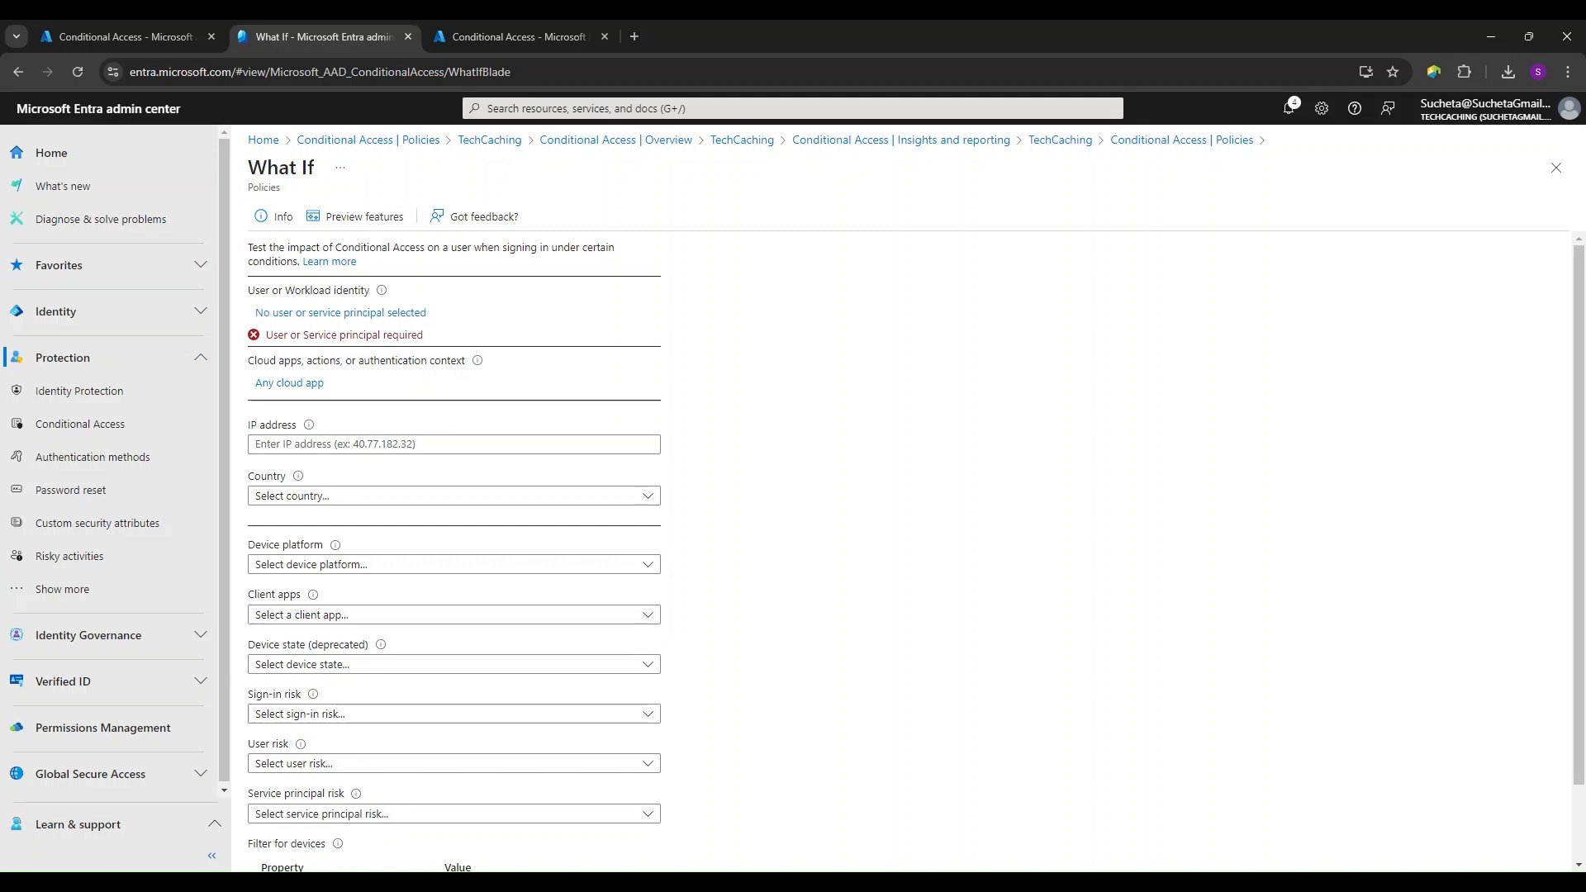
scroll(726, 509, down, 2)
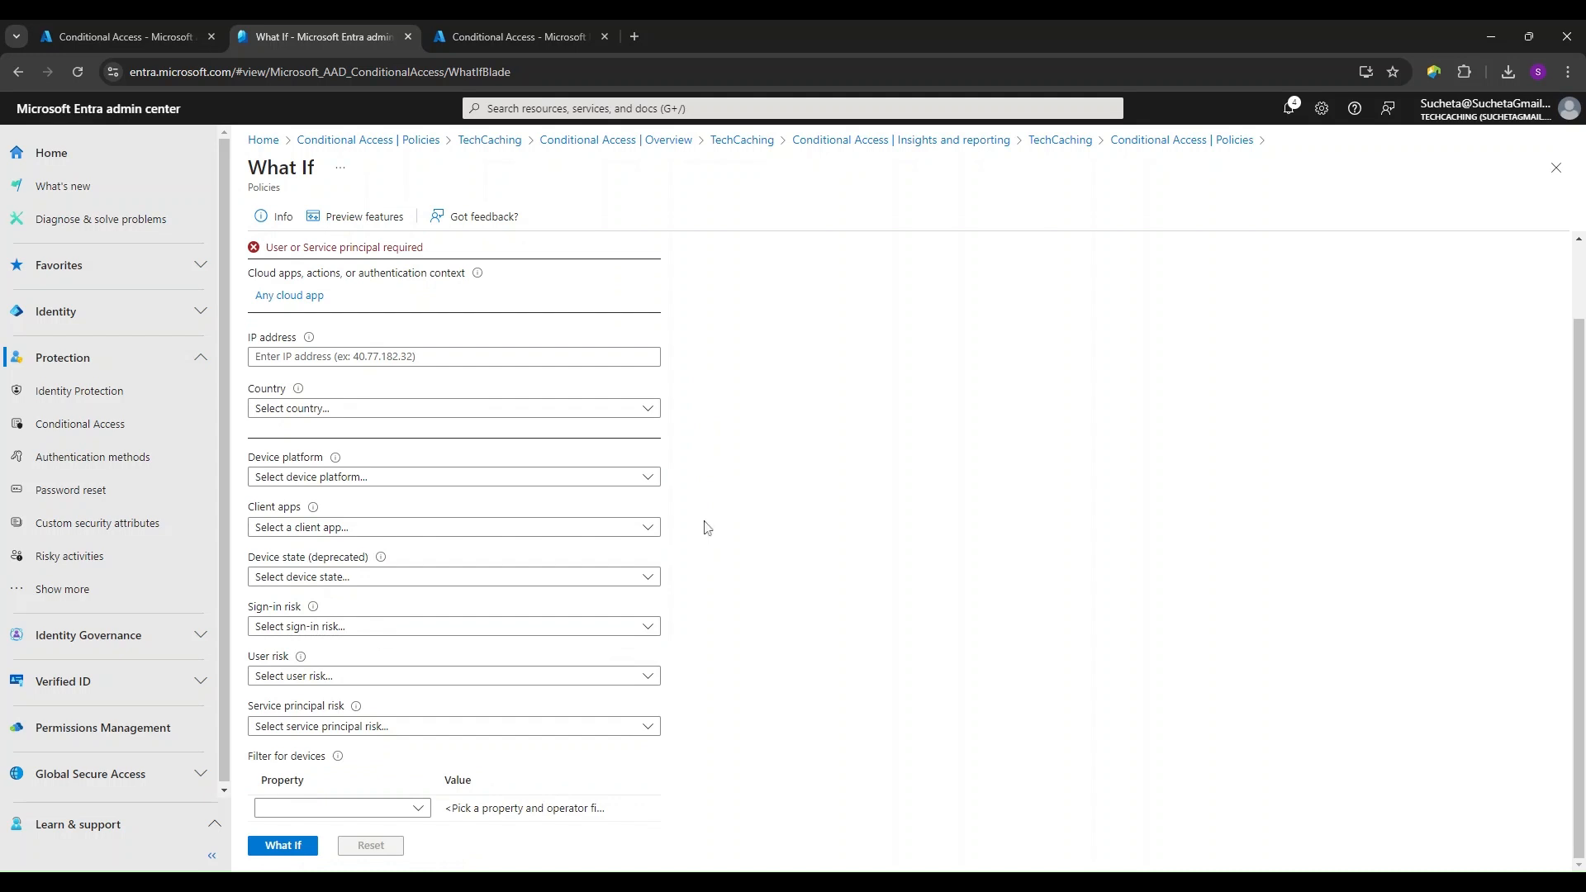
scroll(707, 527, up, 2)
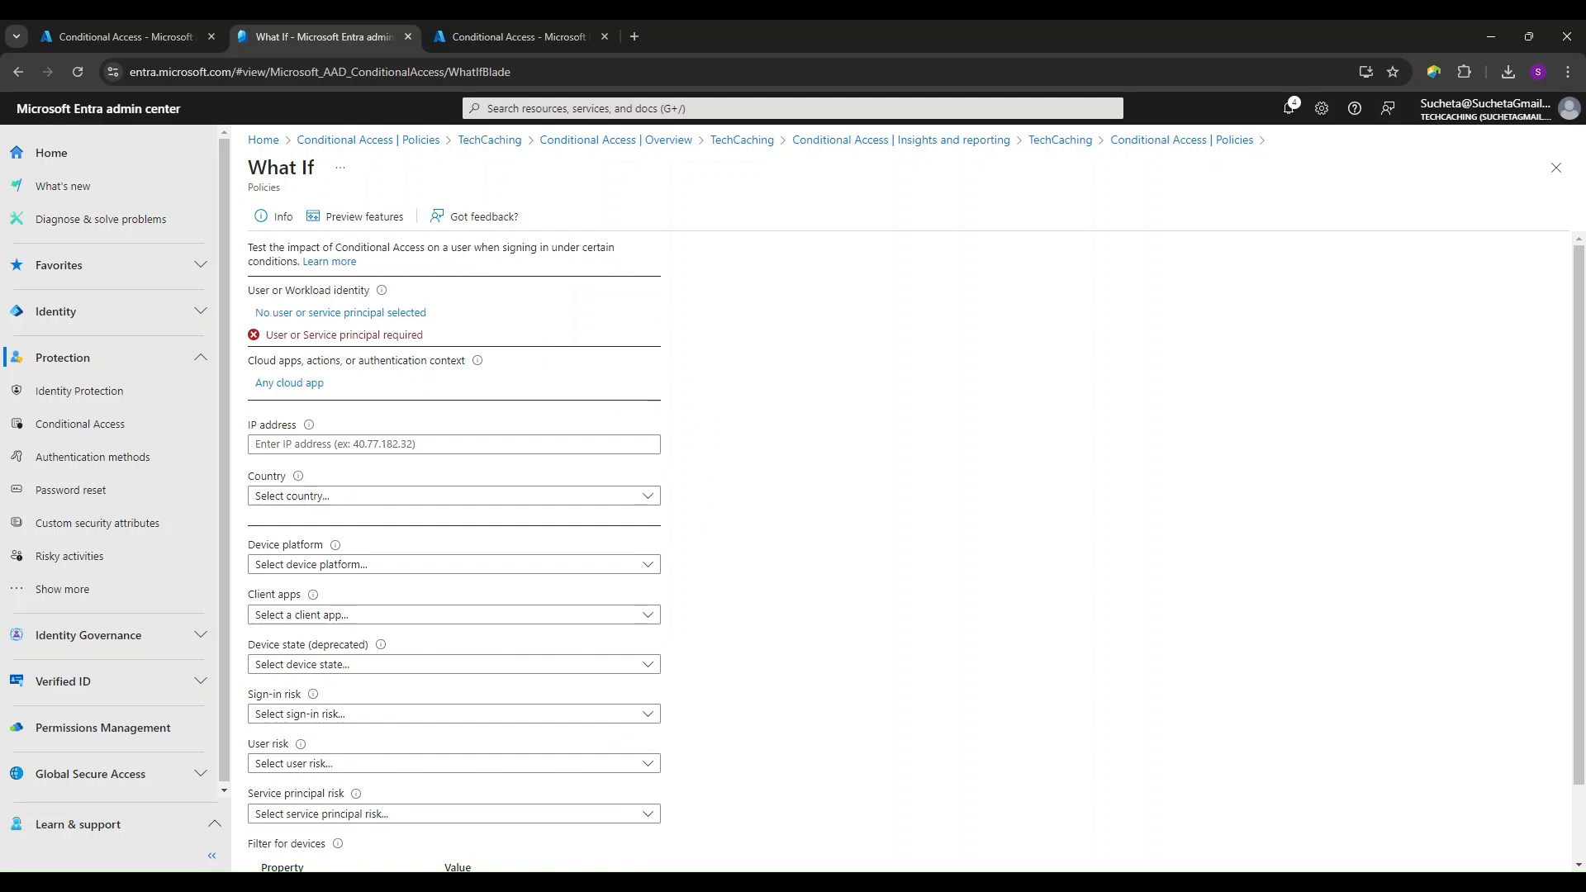
click(383, 314)
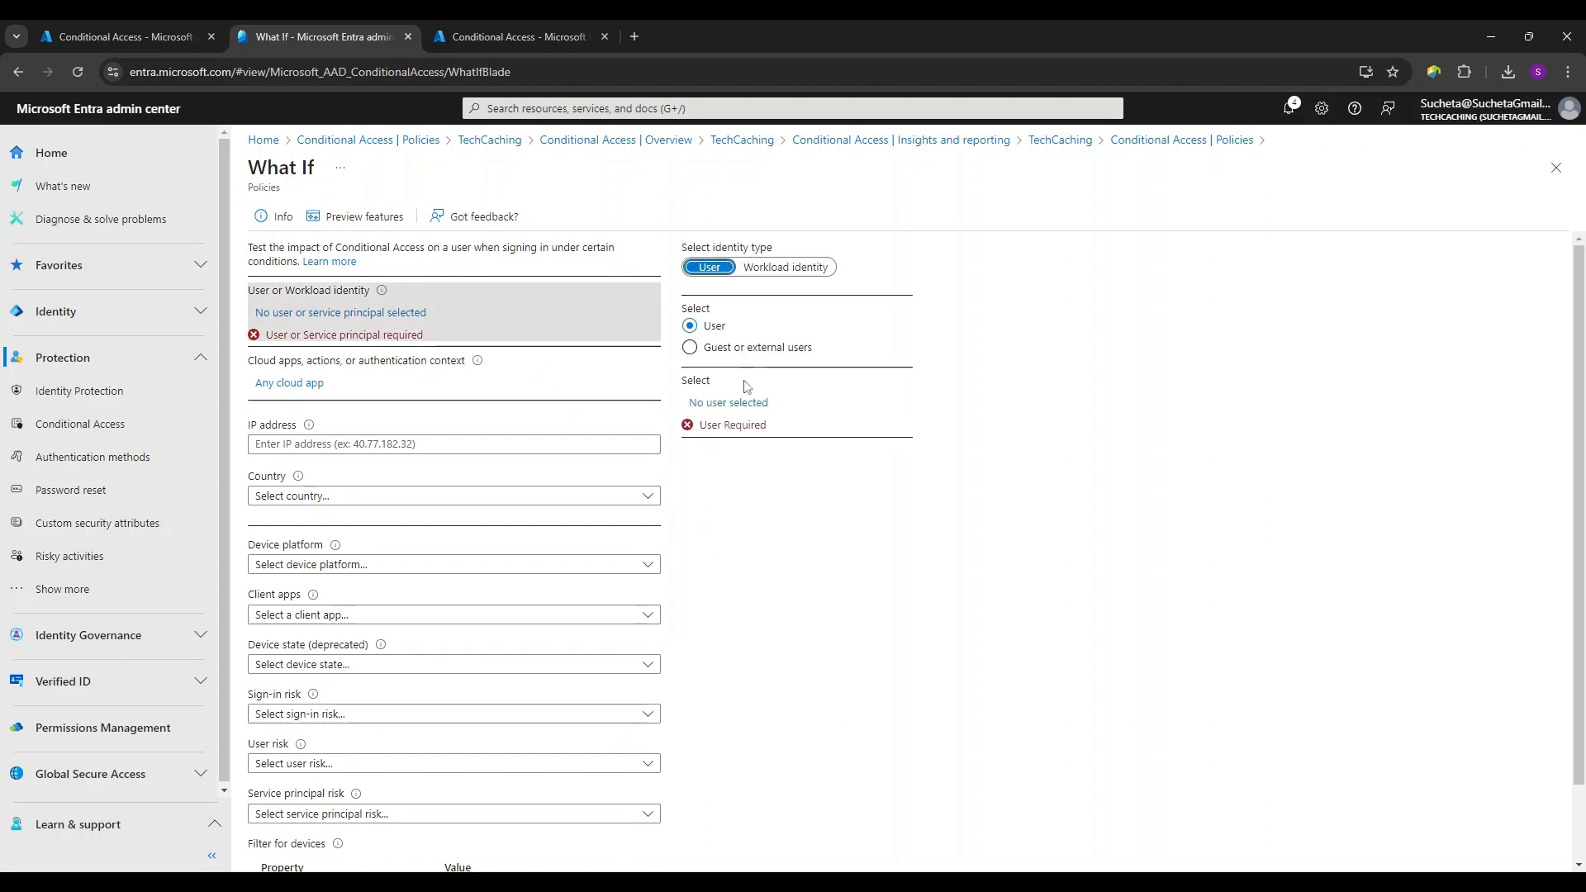
click(719, 403)
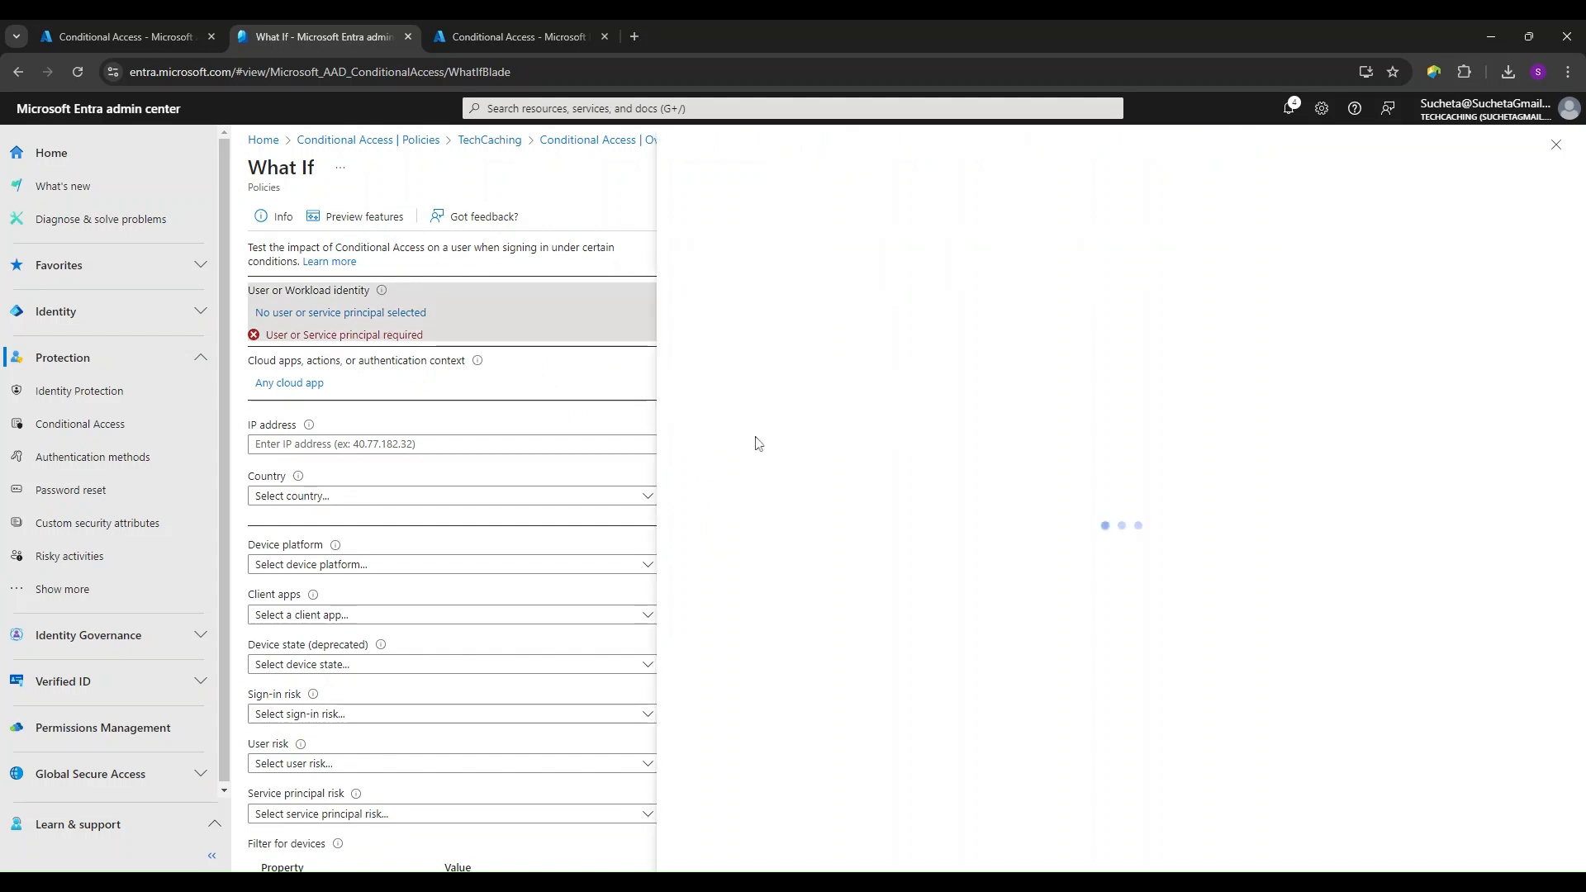
click(694, 389)
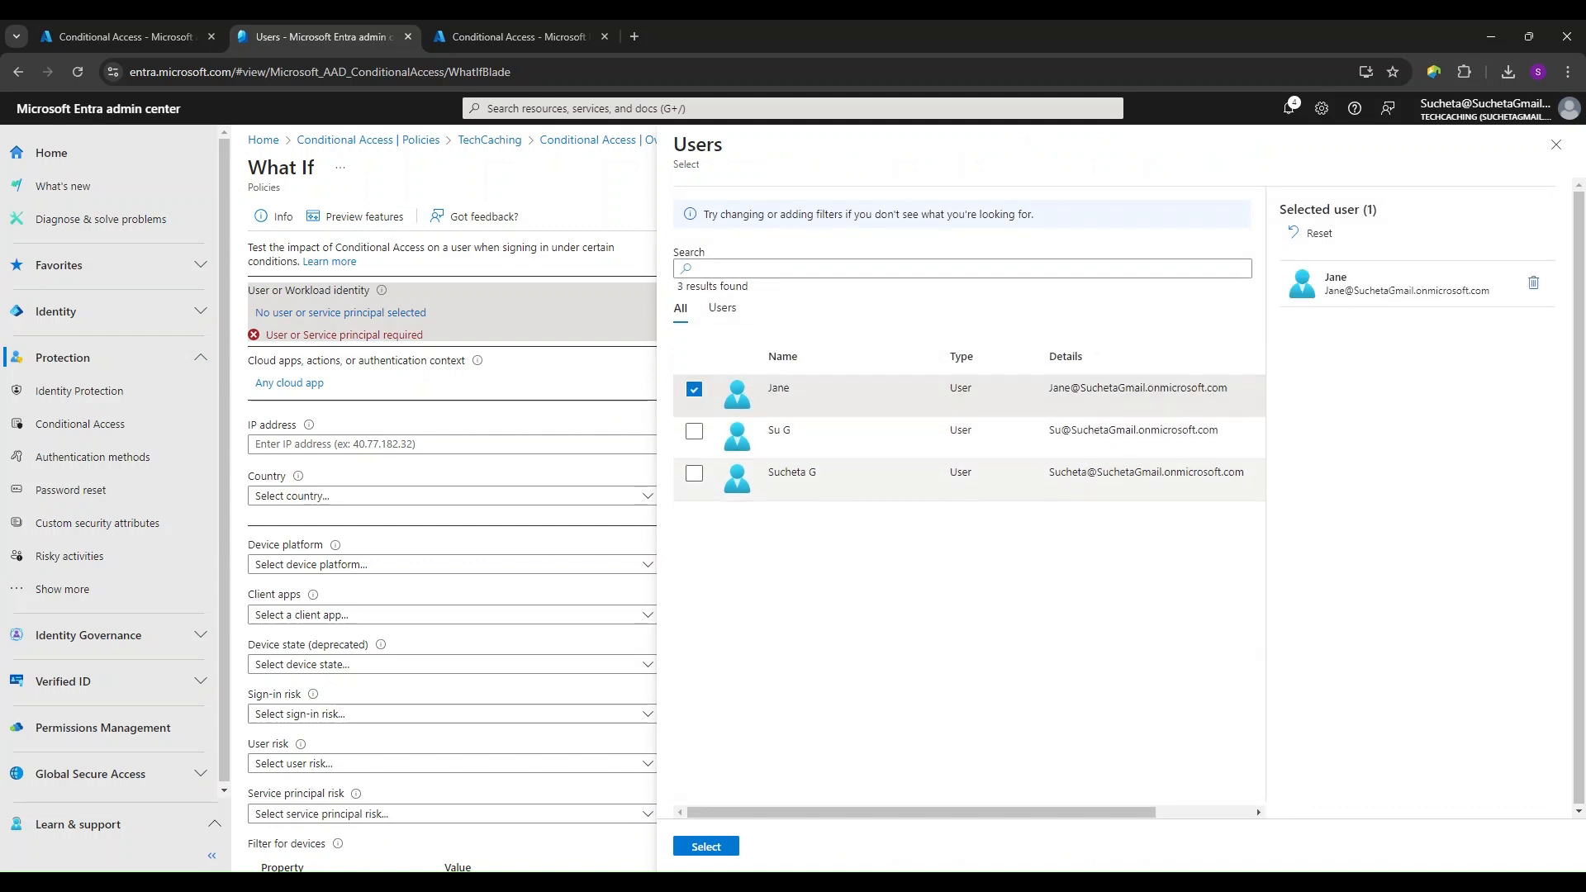
click(707, 847)
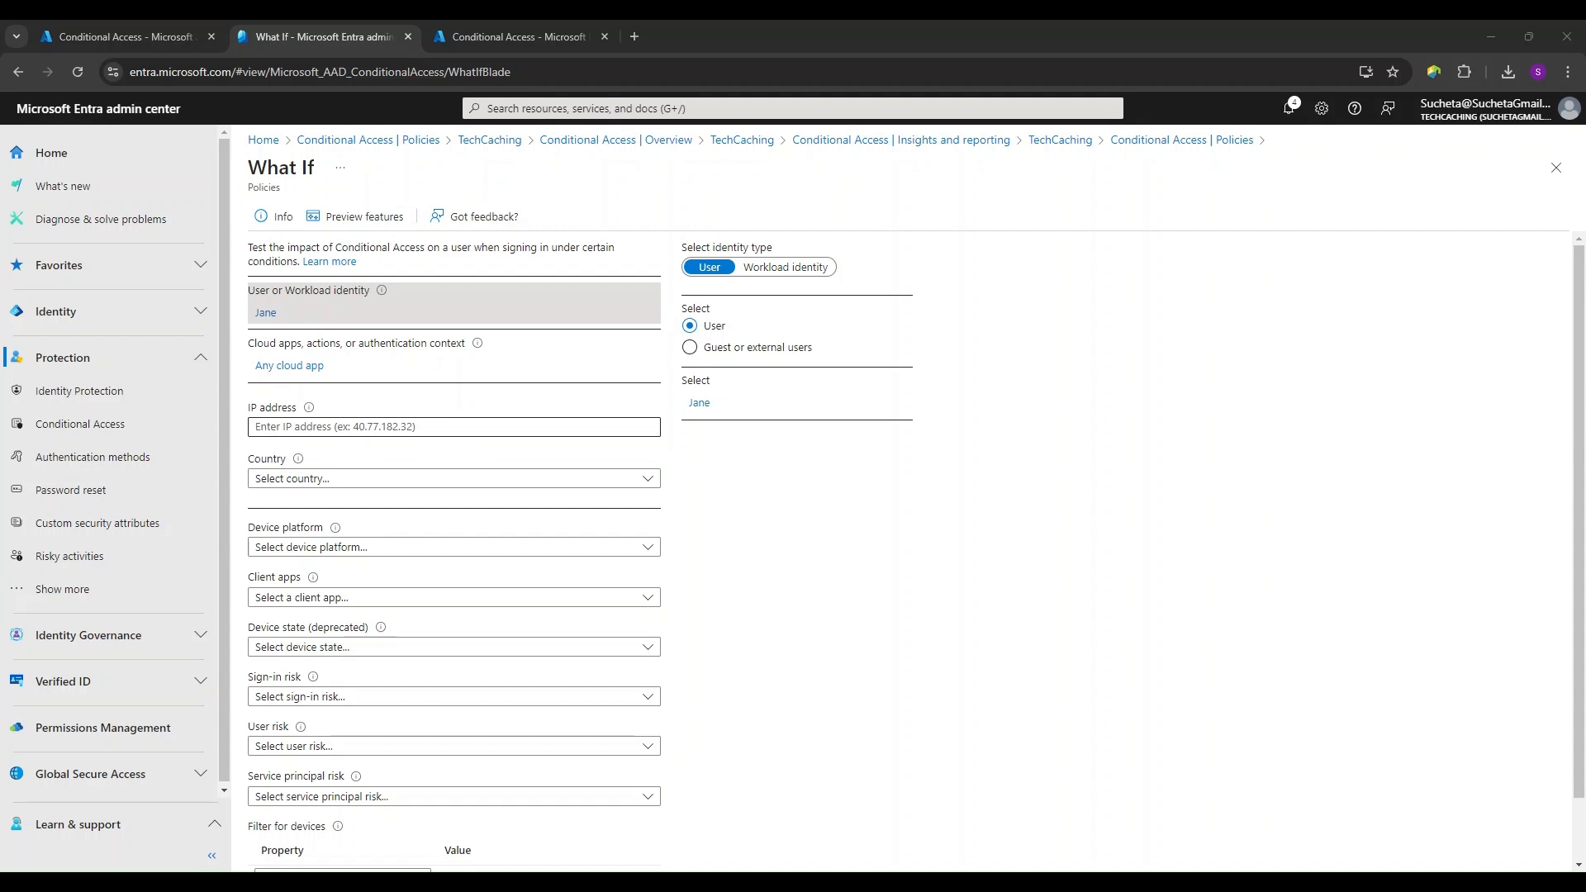
- Set the What If sign-in's IP address to 40.77.182.32 and its country to United States
click(413, 427)
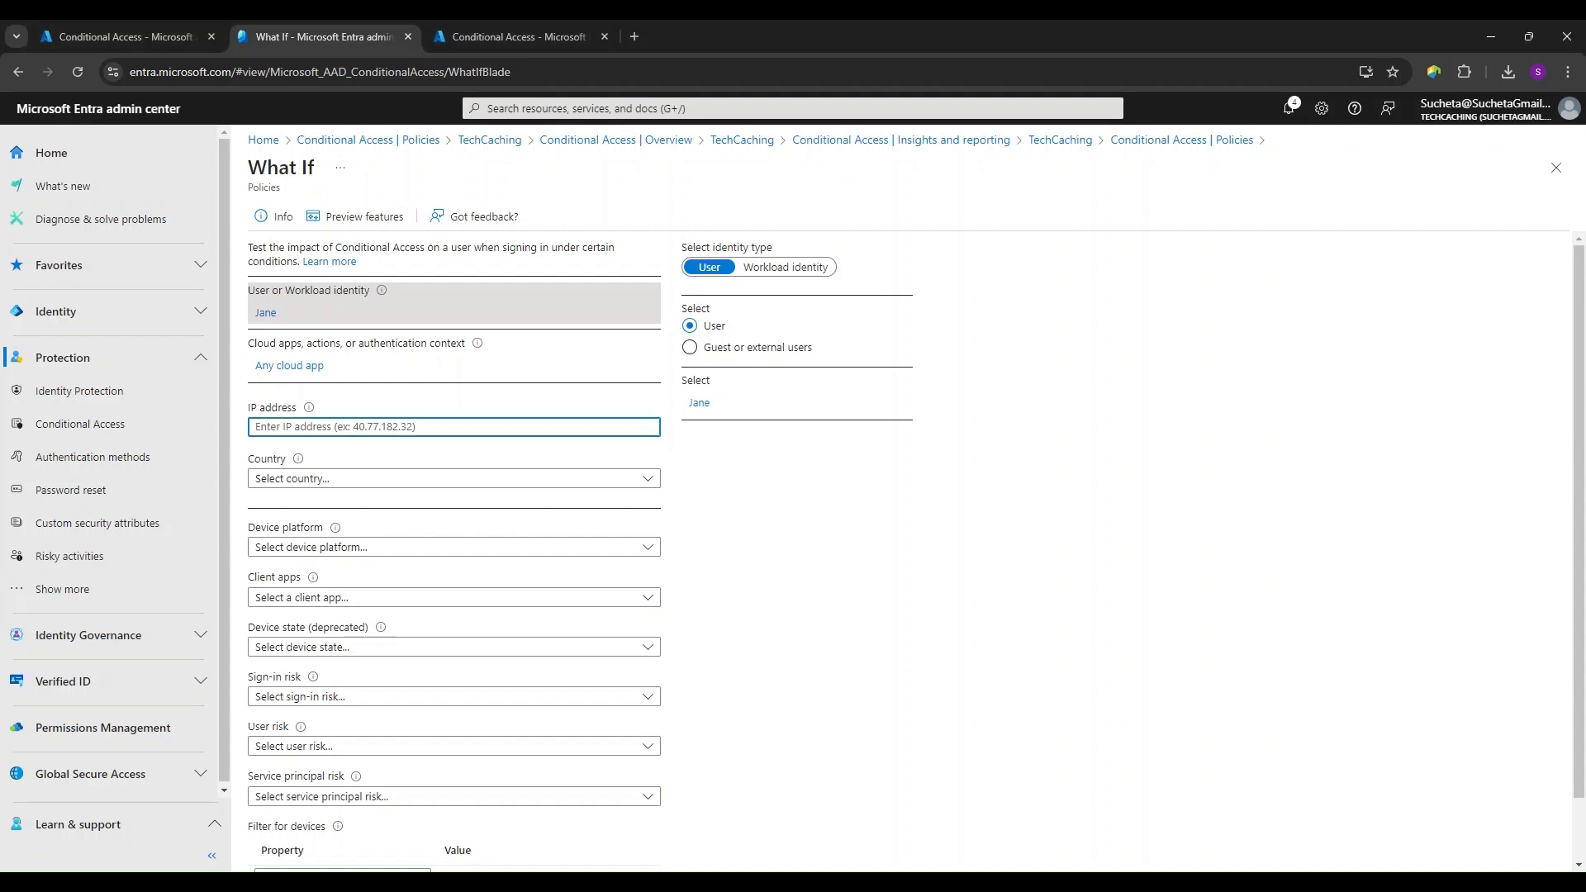
text(40.77.182.32)
click(648, 479)
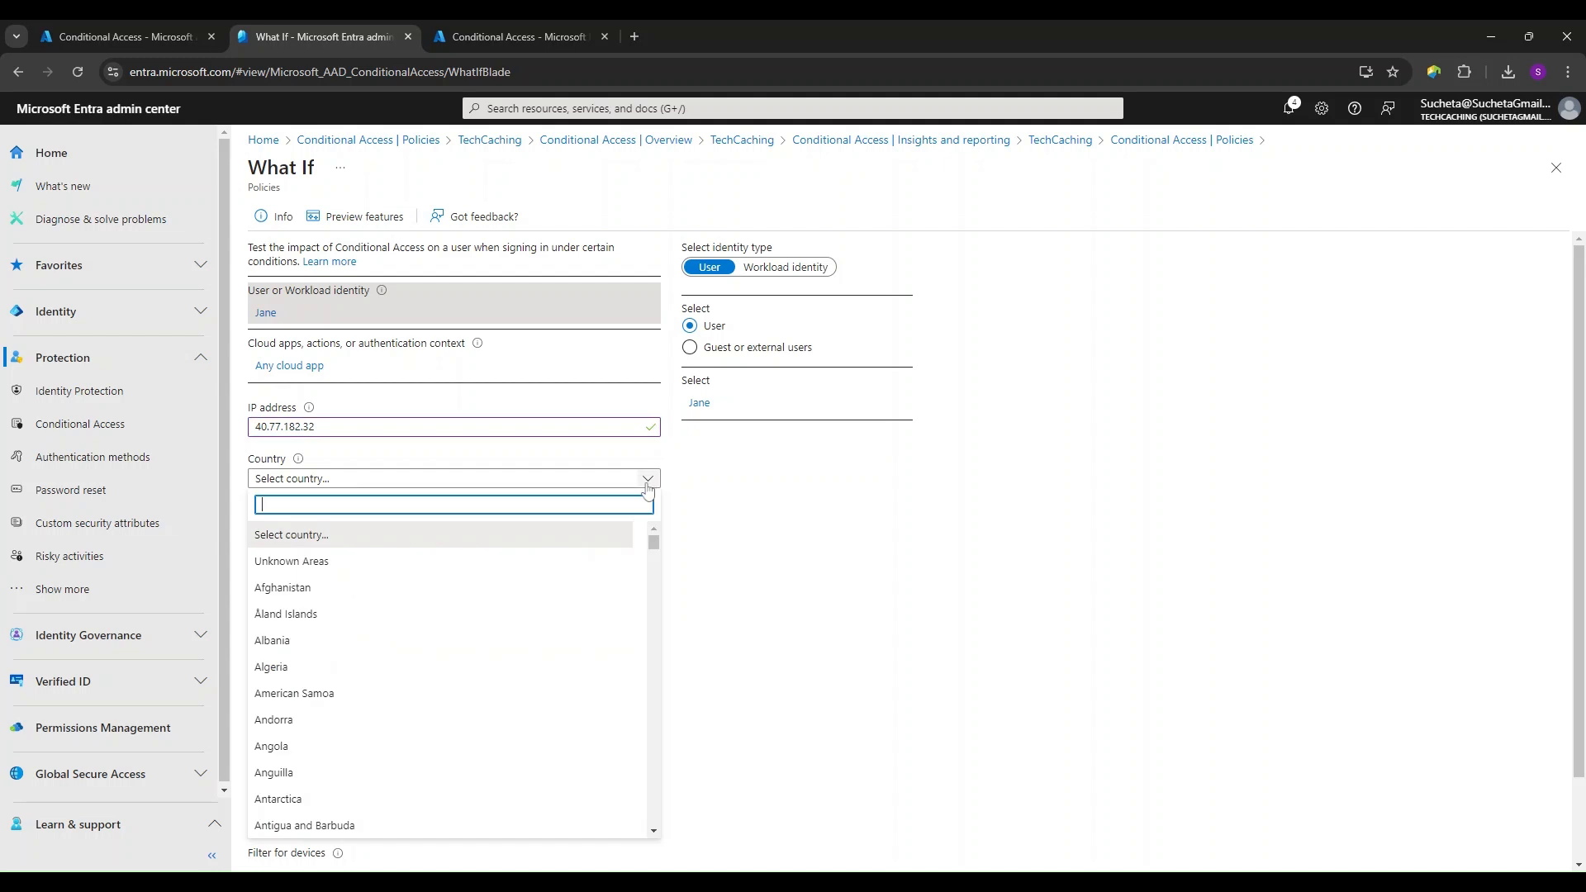
drag(653, 539, 653, 812)
click(367, 640)
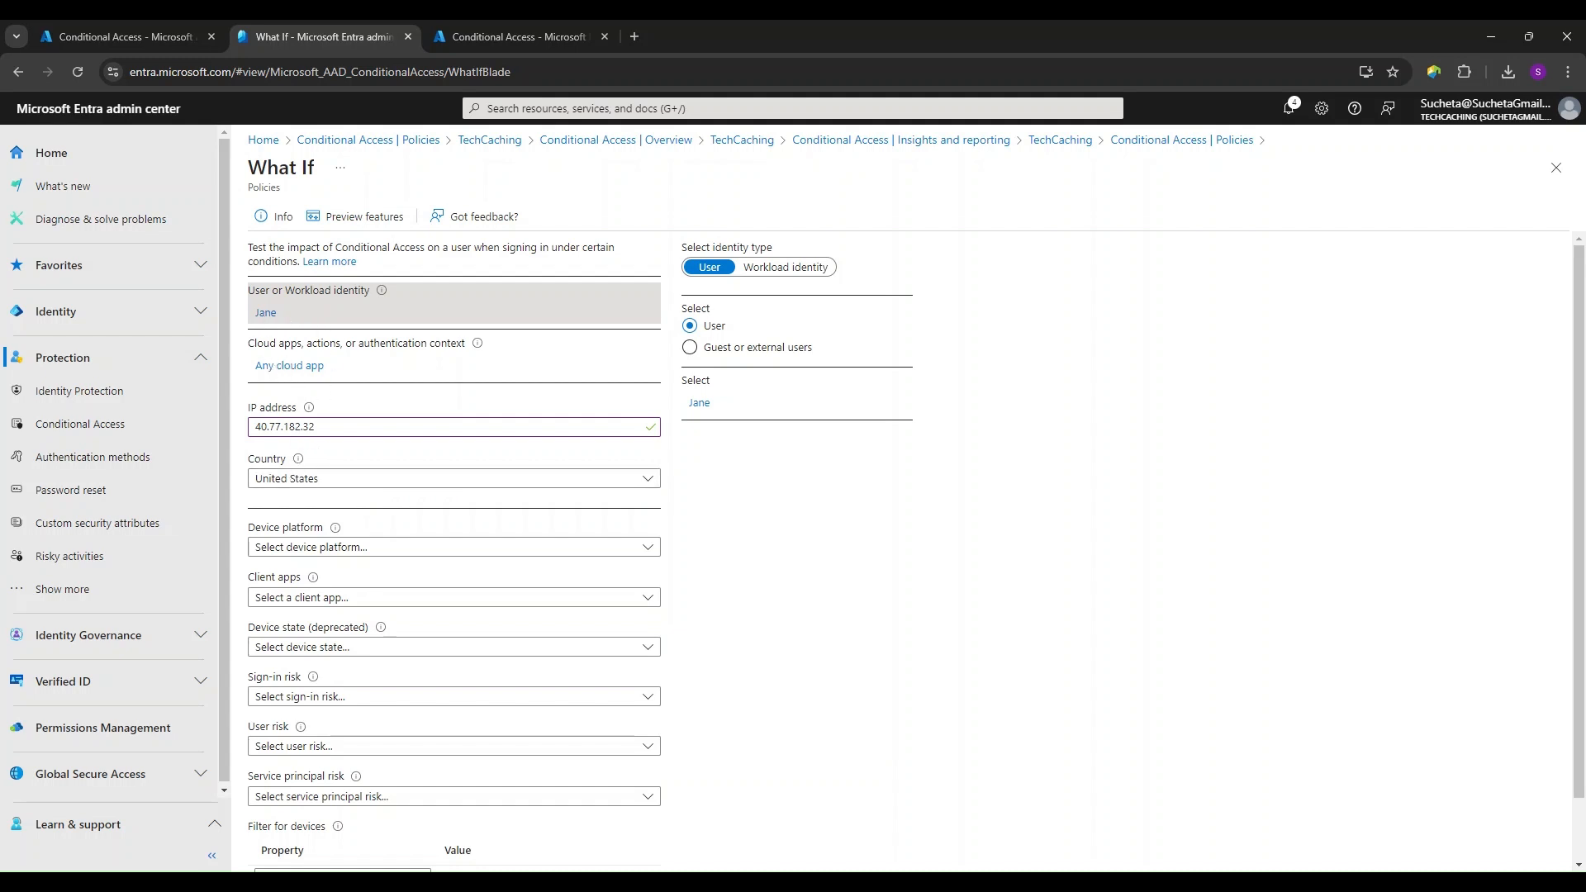
- Run the What If evaluation for the United States sign-in and review which policies will and will not apply, with the reasons
scroll(752, 599, down, 1)
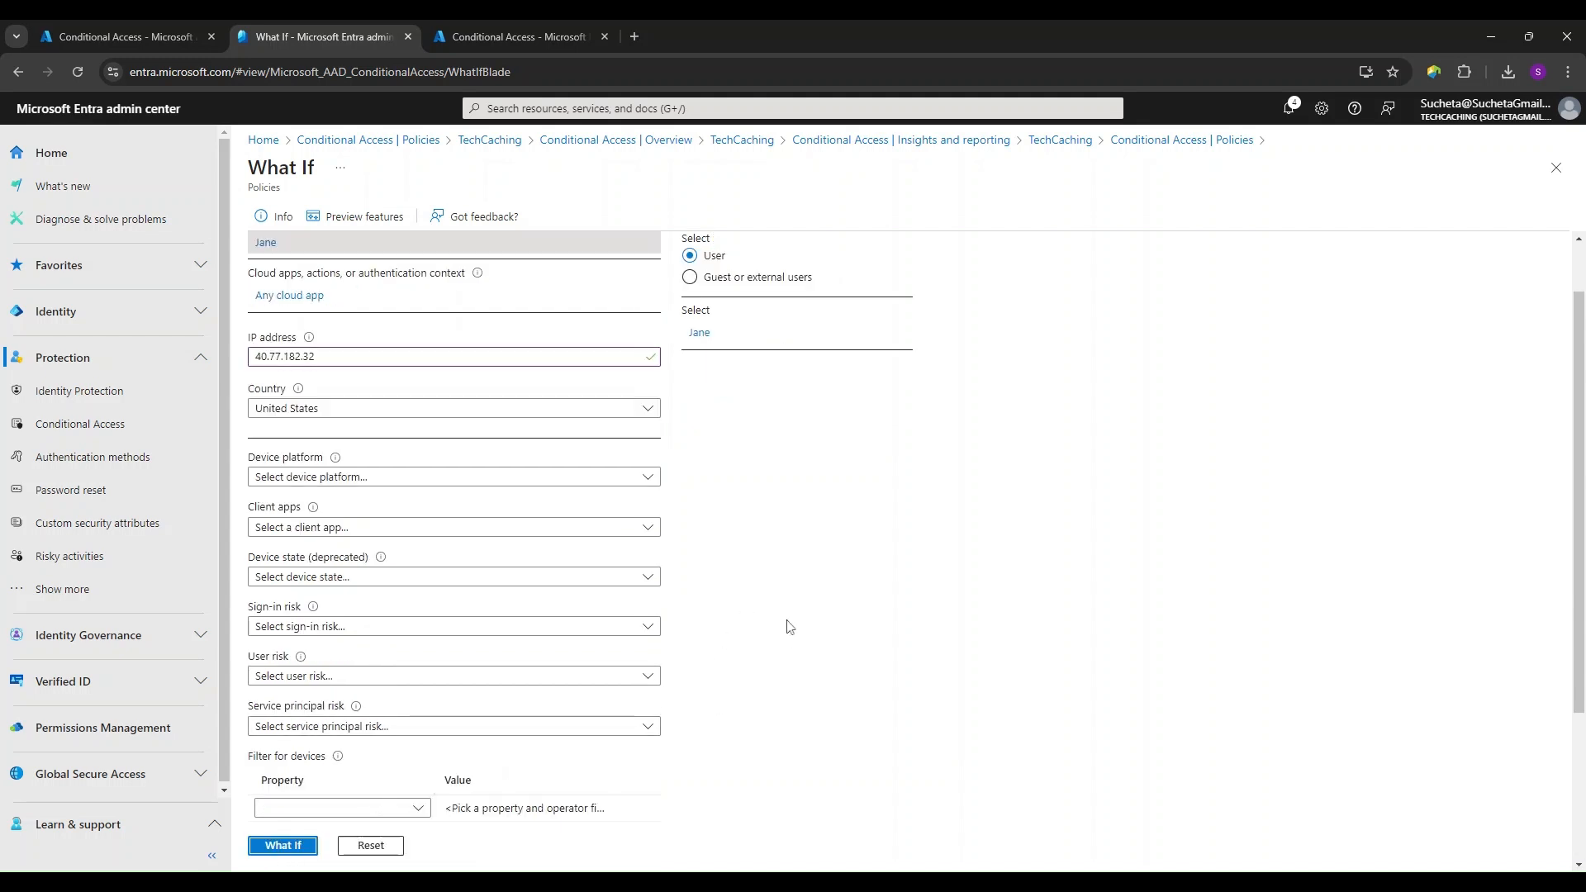
scroll(788, 627, down, 3)
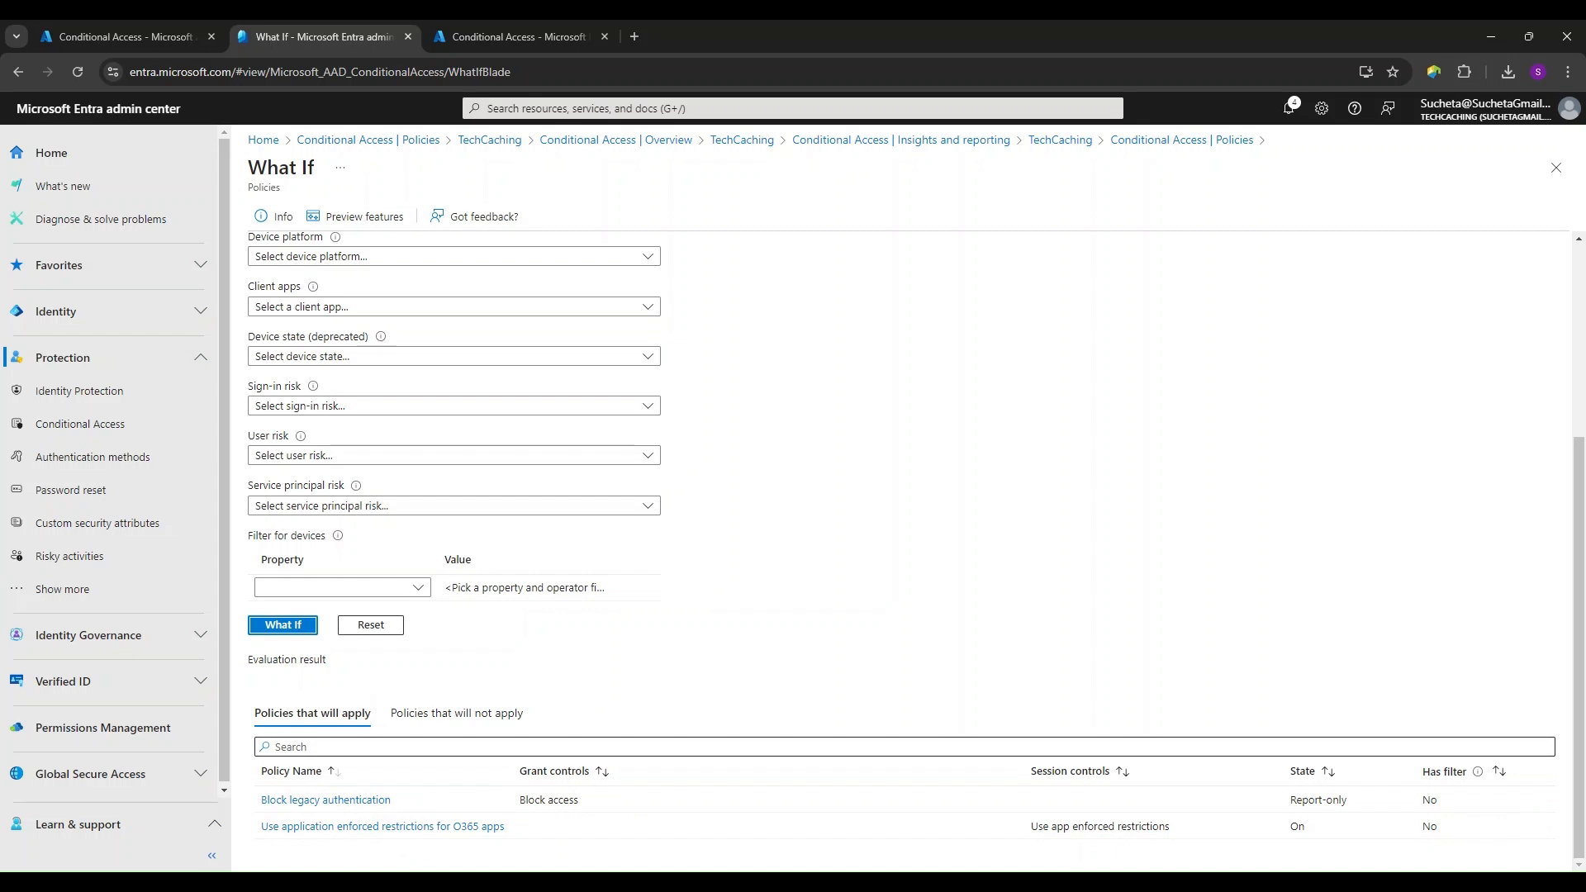
click(457, 714)
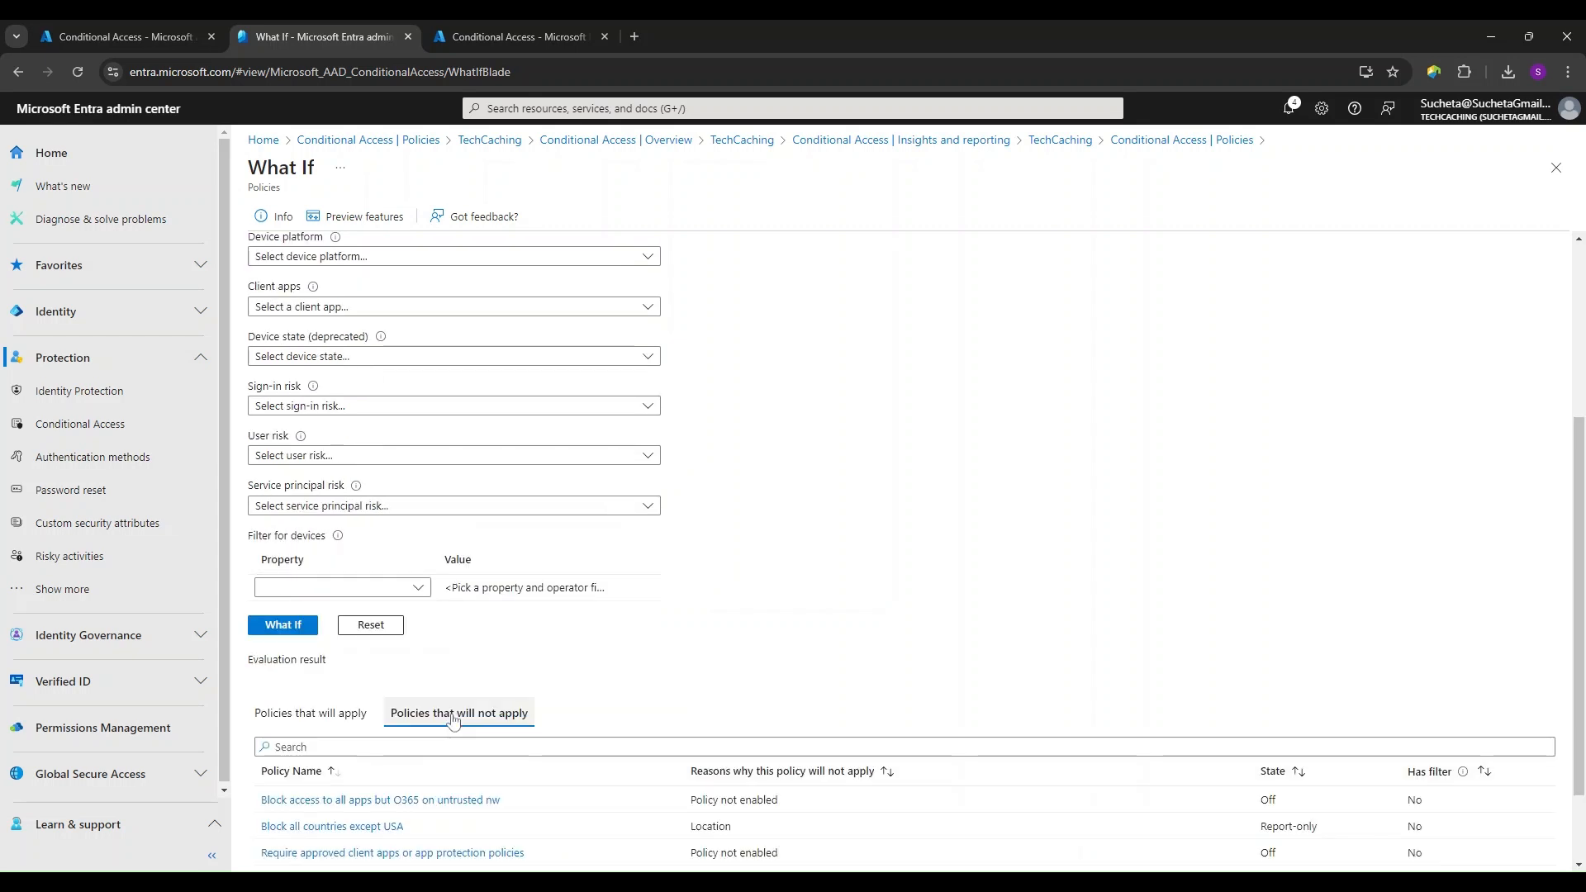
scroll(719, 661, down, 1)
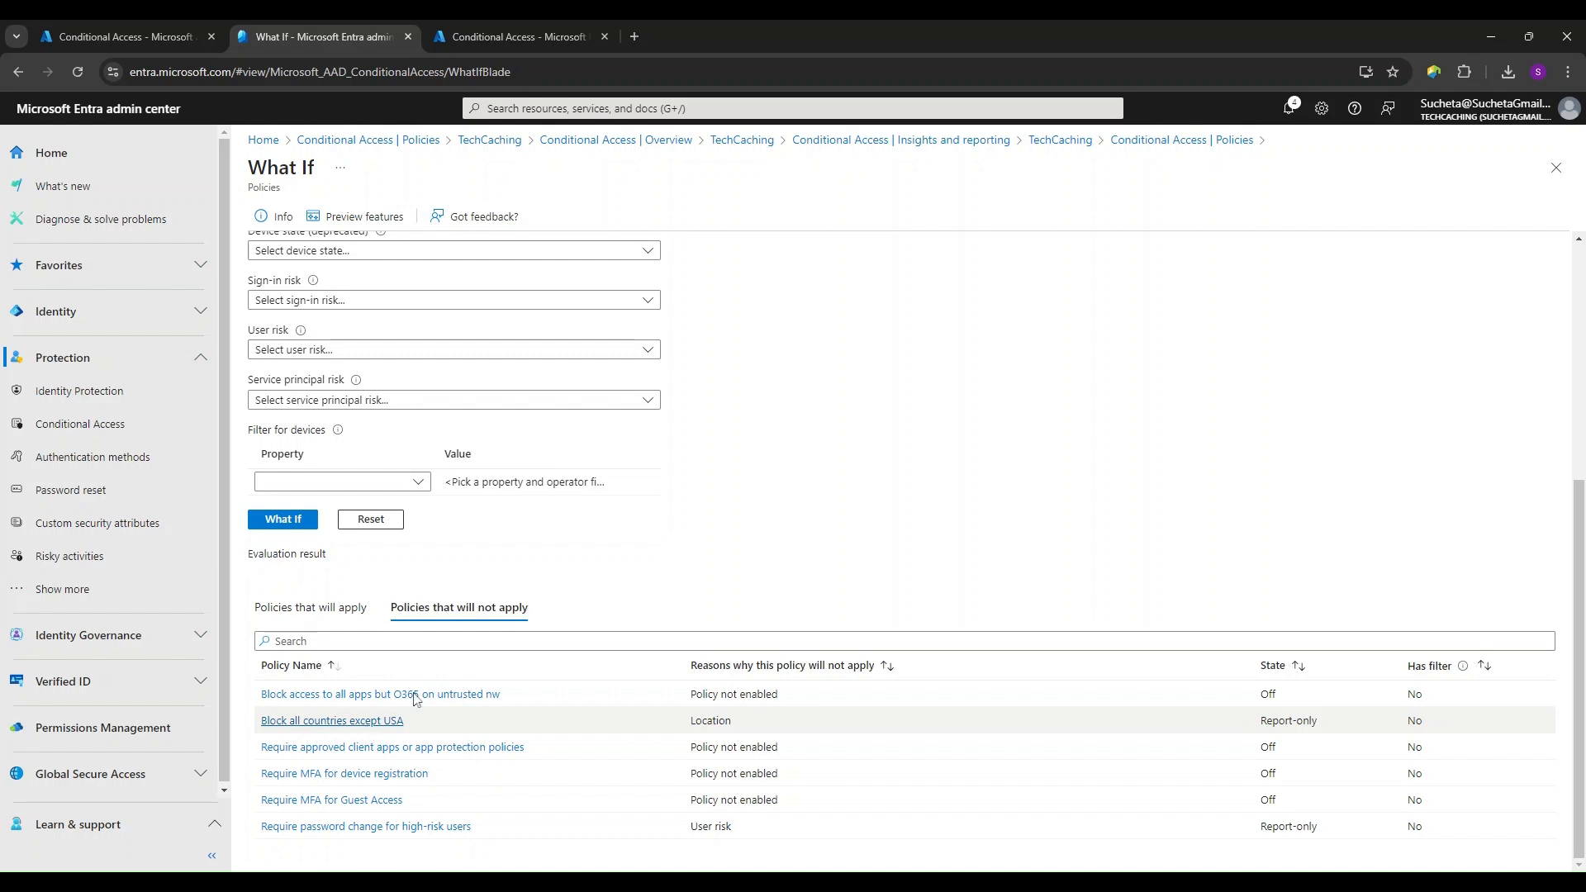
- Change the What If sign-in's country to United Kingdom and its IP address to 51.140.0.0
scroll(702, 471, up, 5)
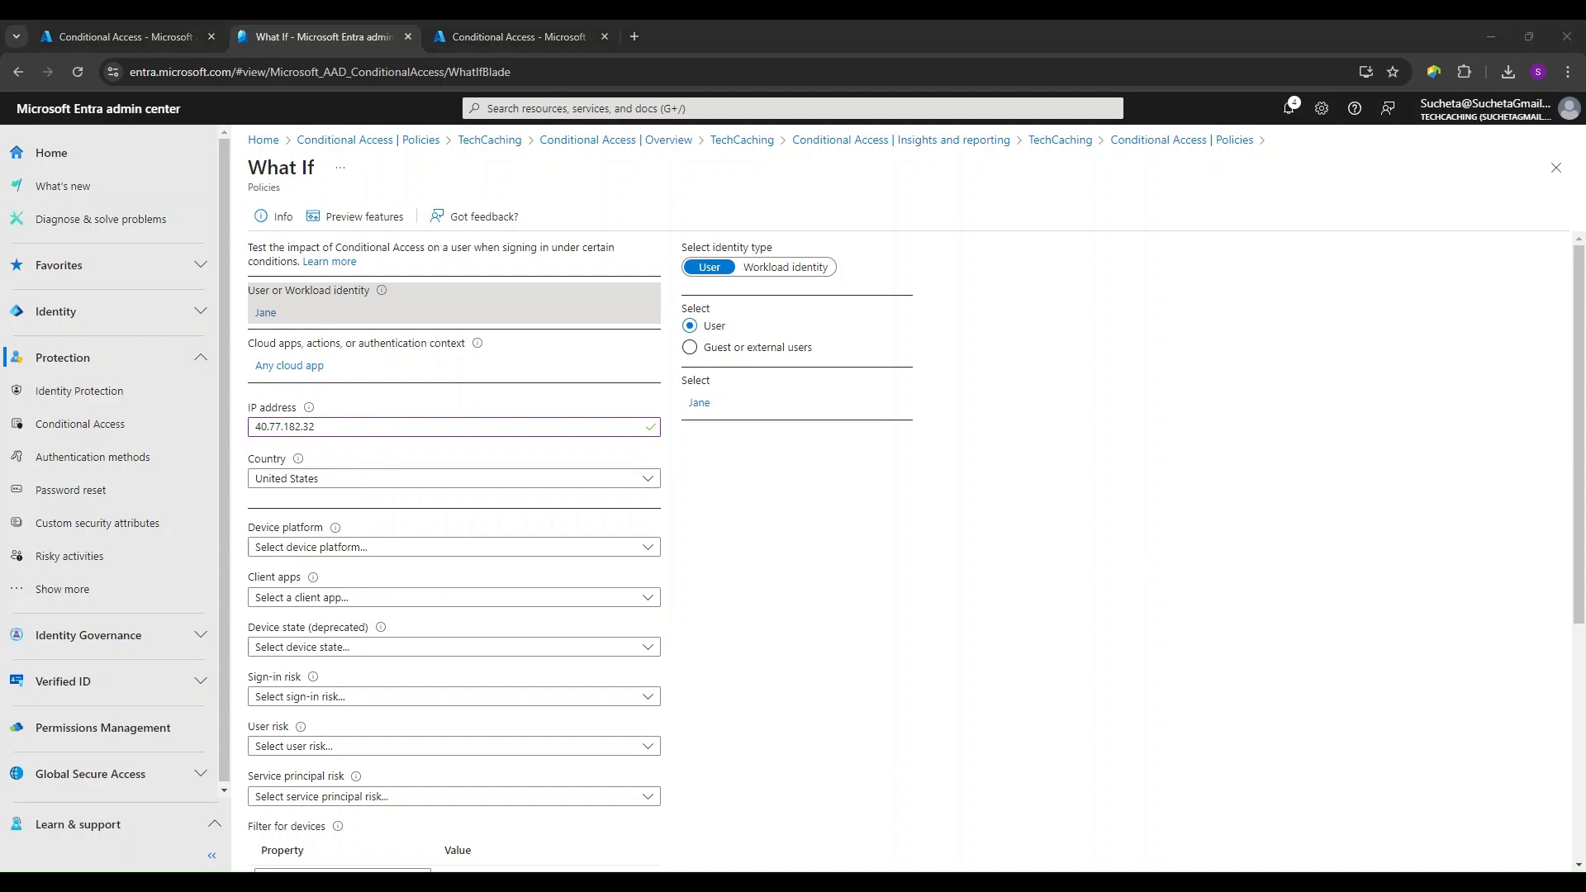
click(325, 427)
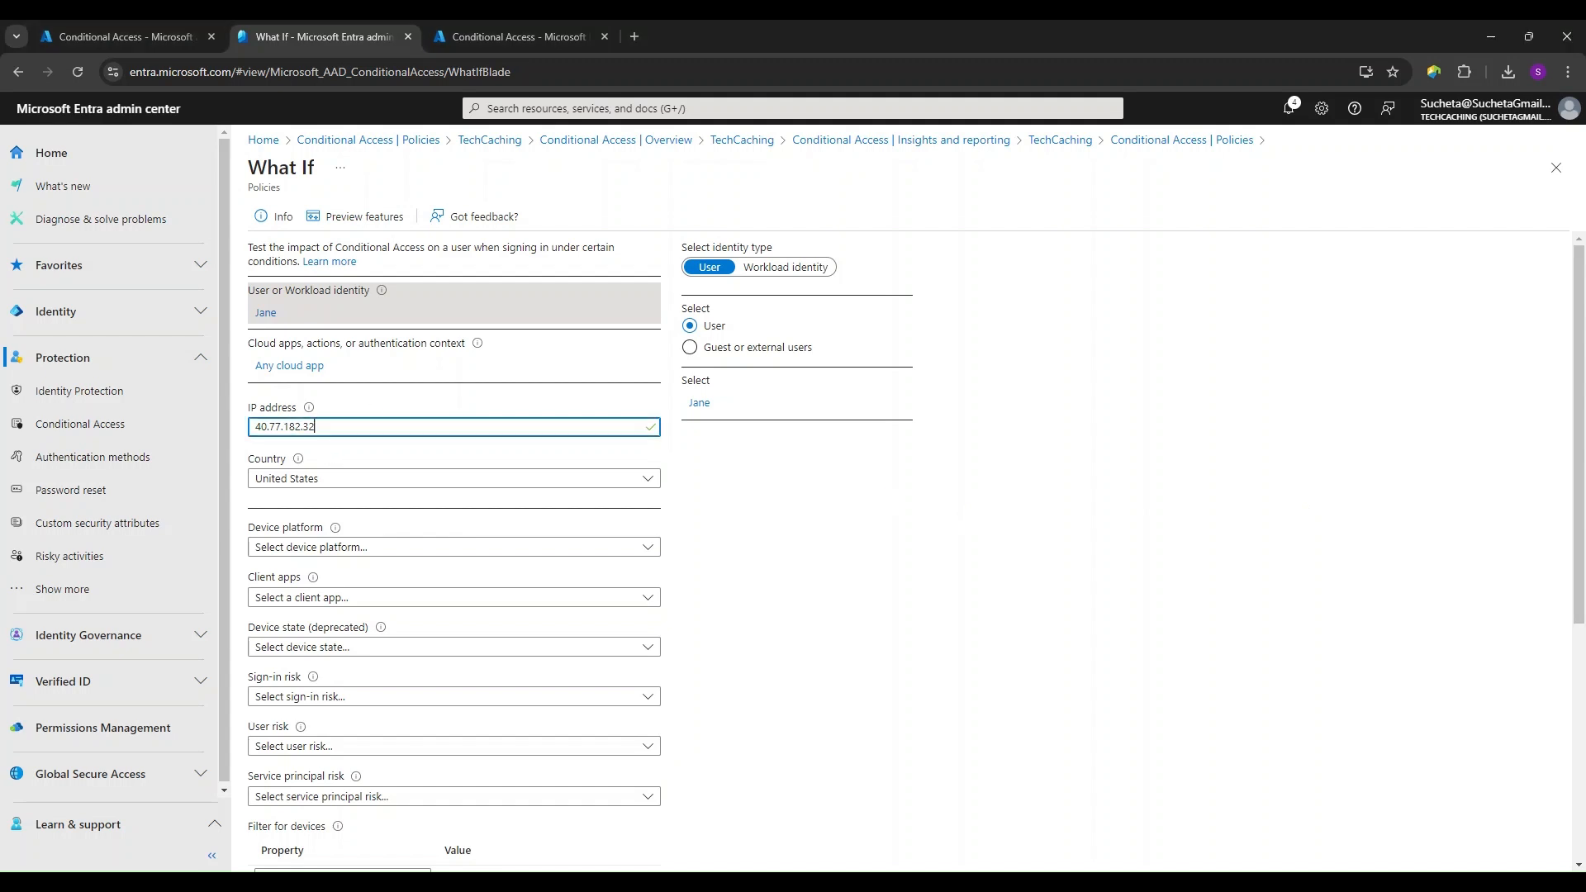
drag(323, 427, 252, 434)
click(319, 480)
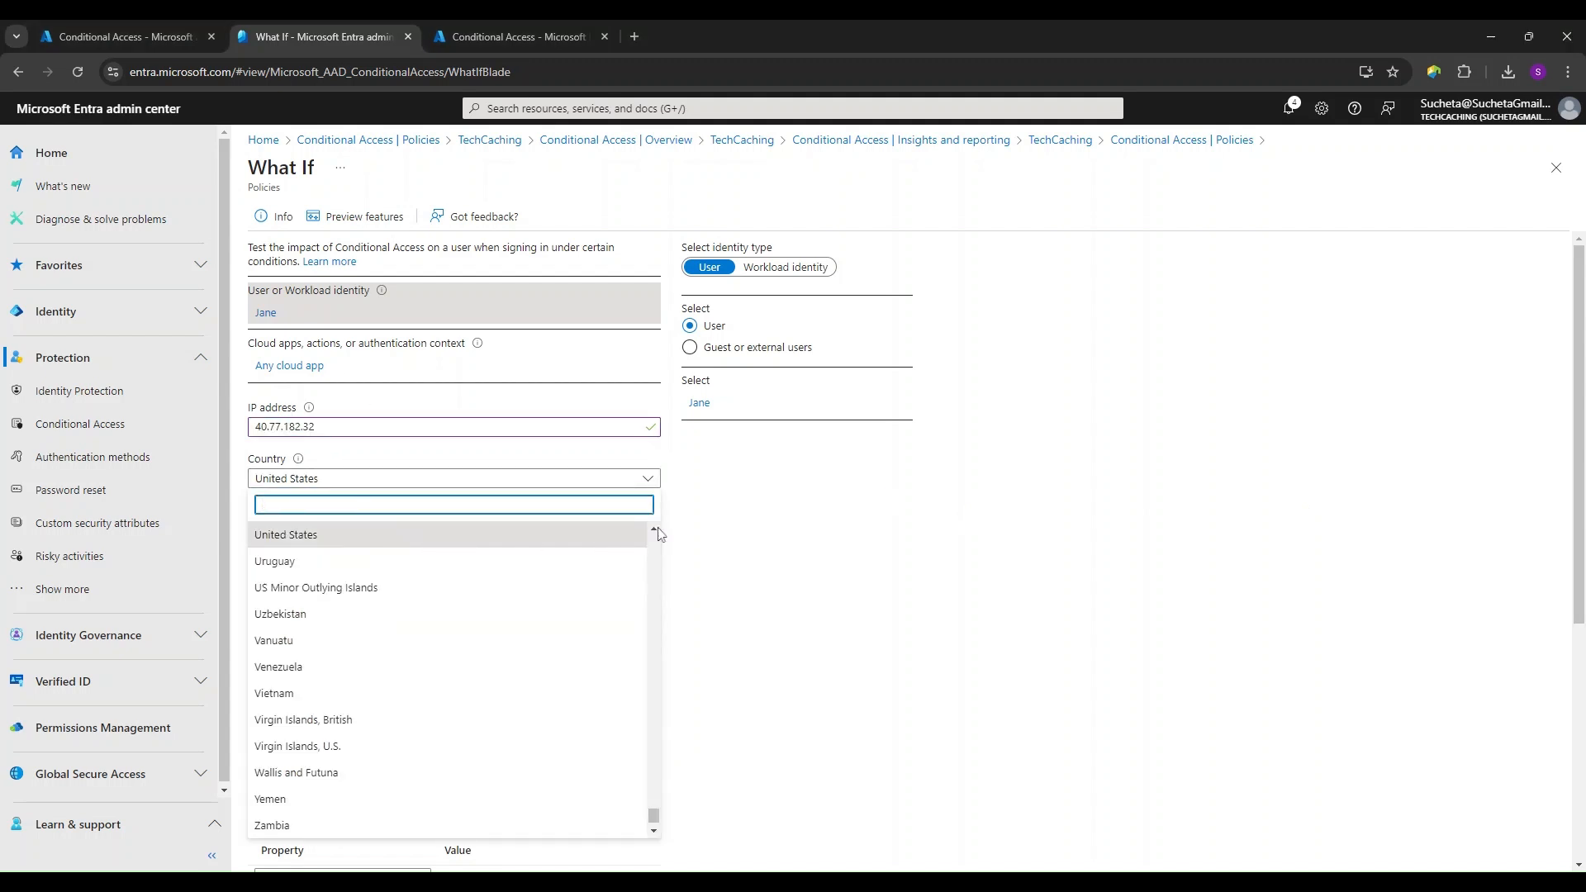
click(655, 529)
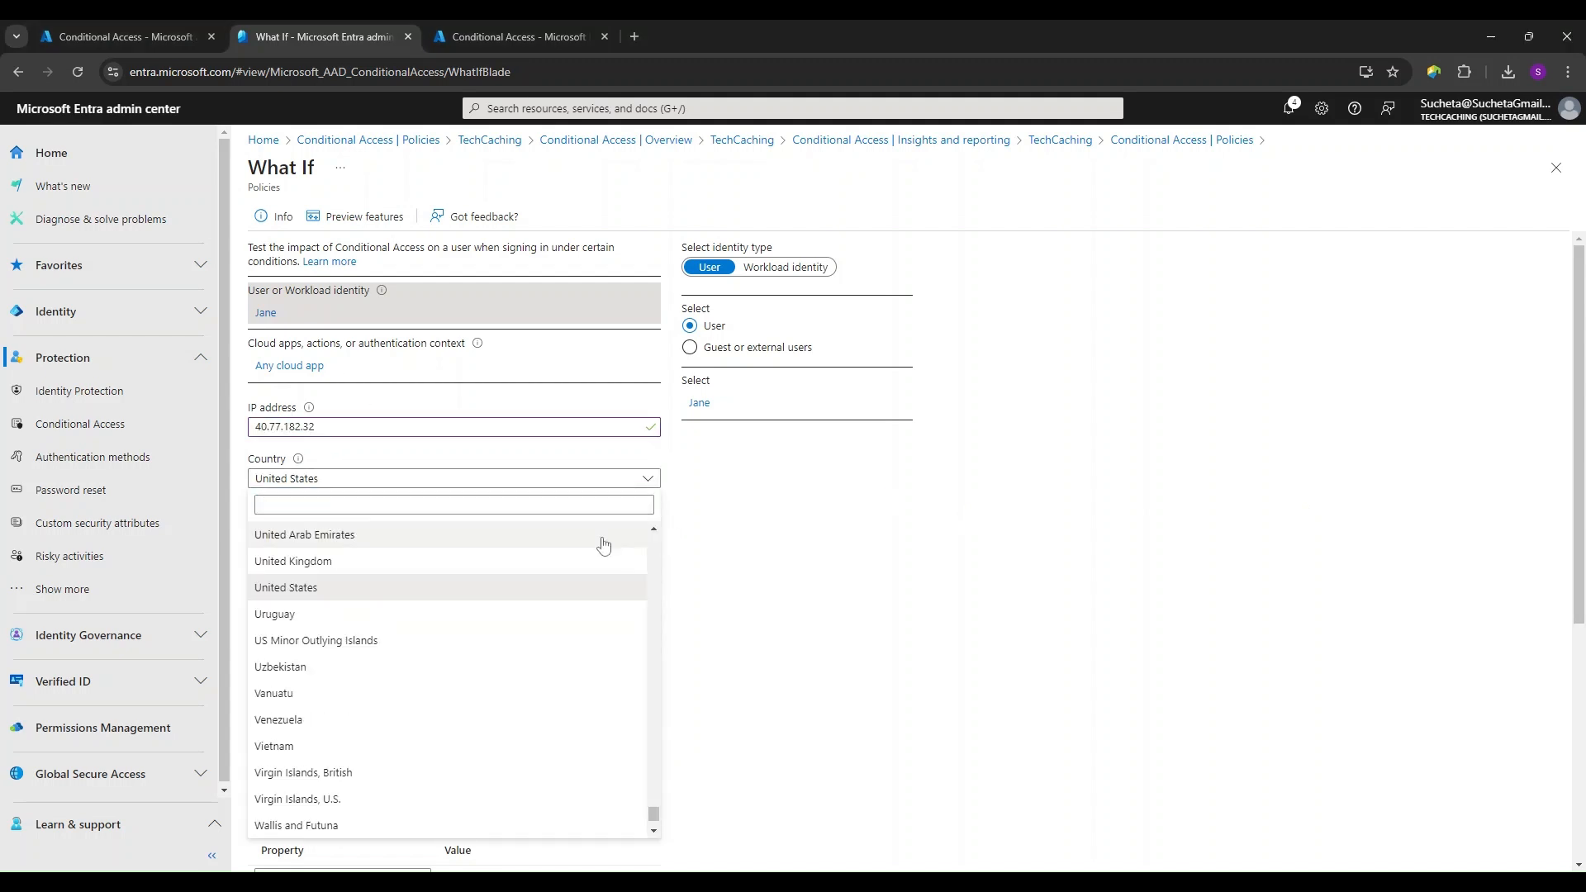
click(364, 569)
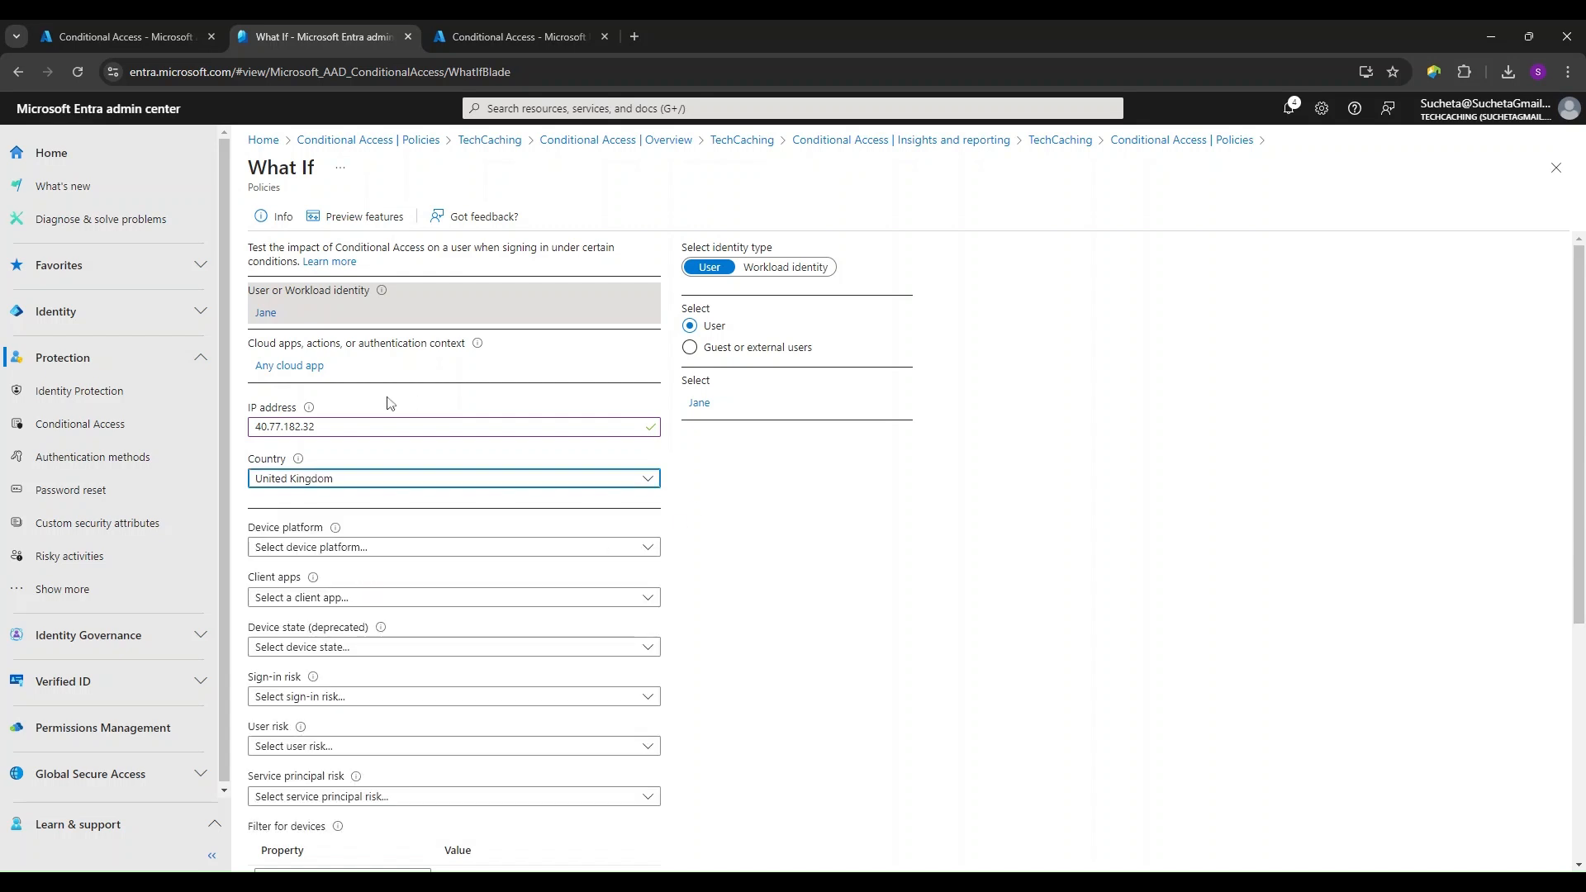
drag(319, 427, 252, 429)
text(51.140.0.0)
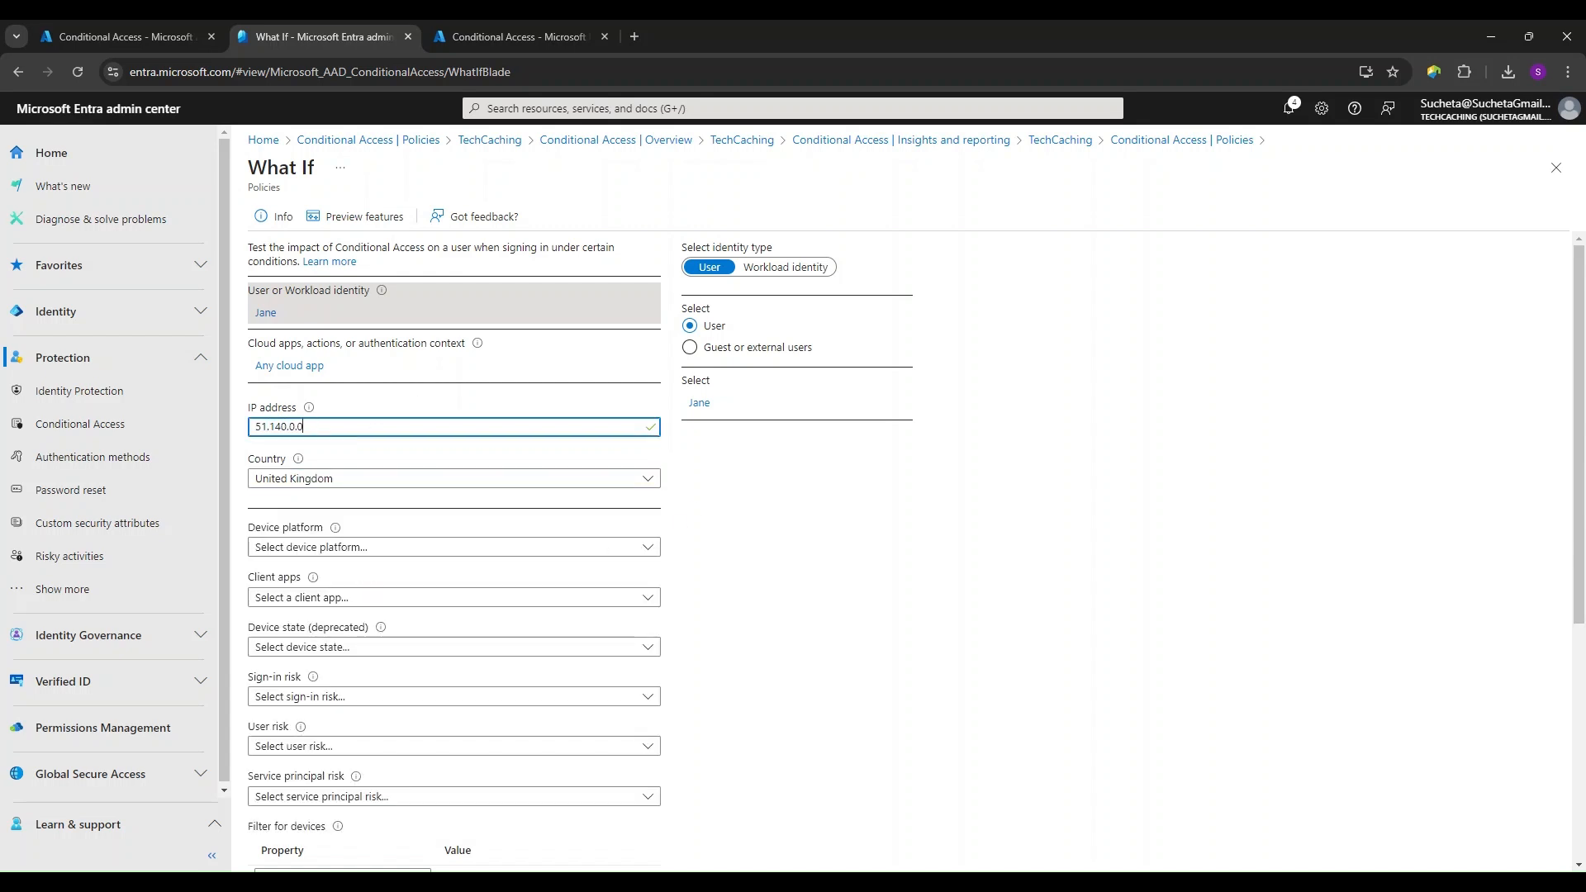
click(752, 511)
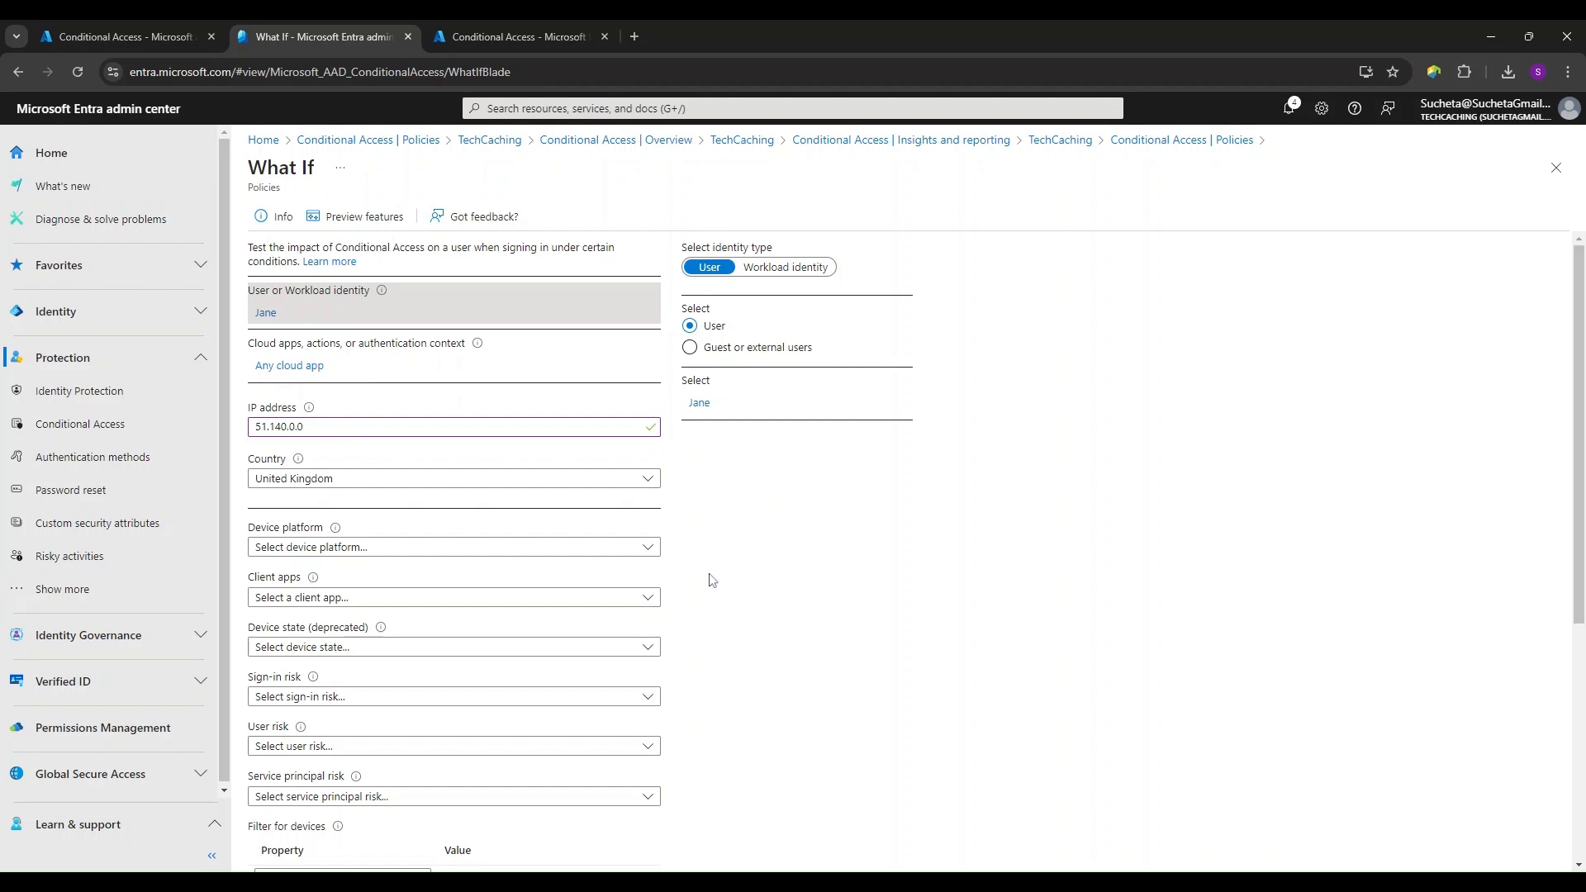
- Rerun the What If evaluation for the United Kingdom sign-in and review the policies that will apply
scroll(712, 581, down, 4)
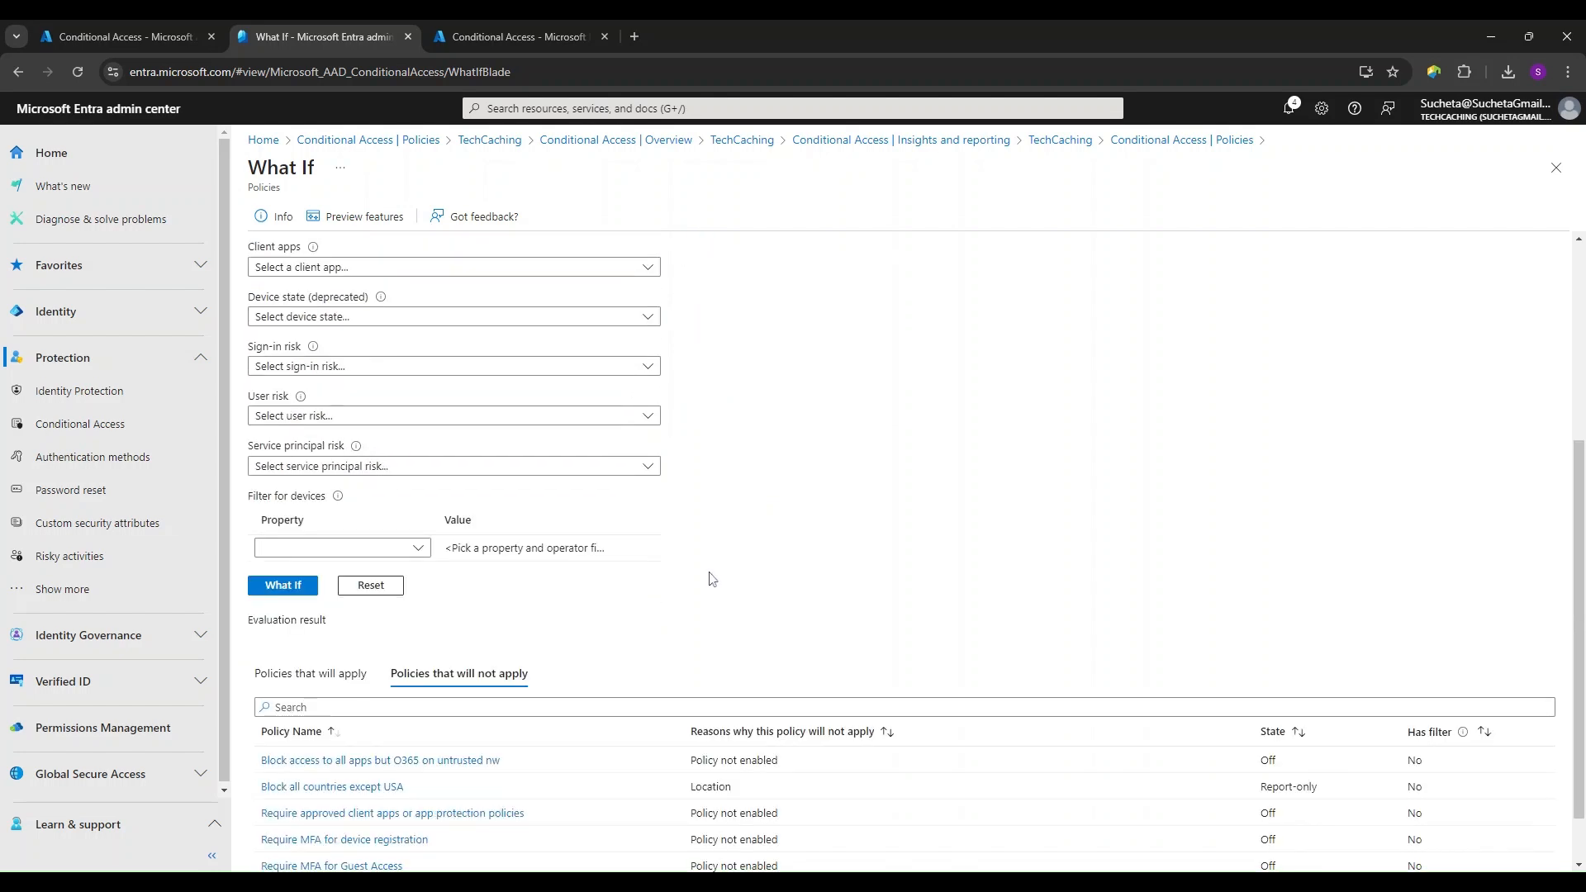
scroll(713, 580, down, 1)
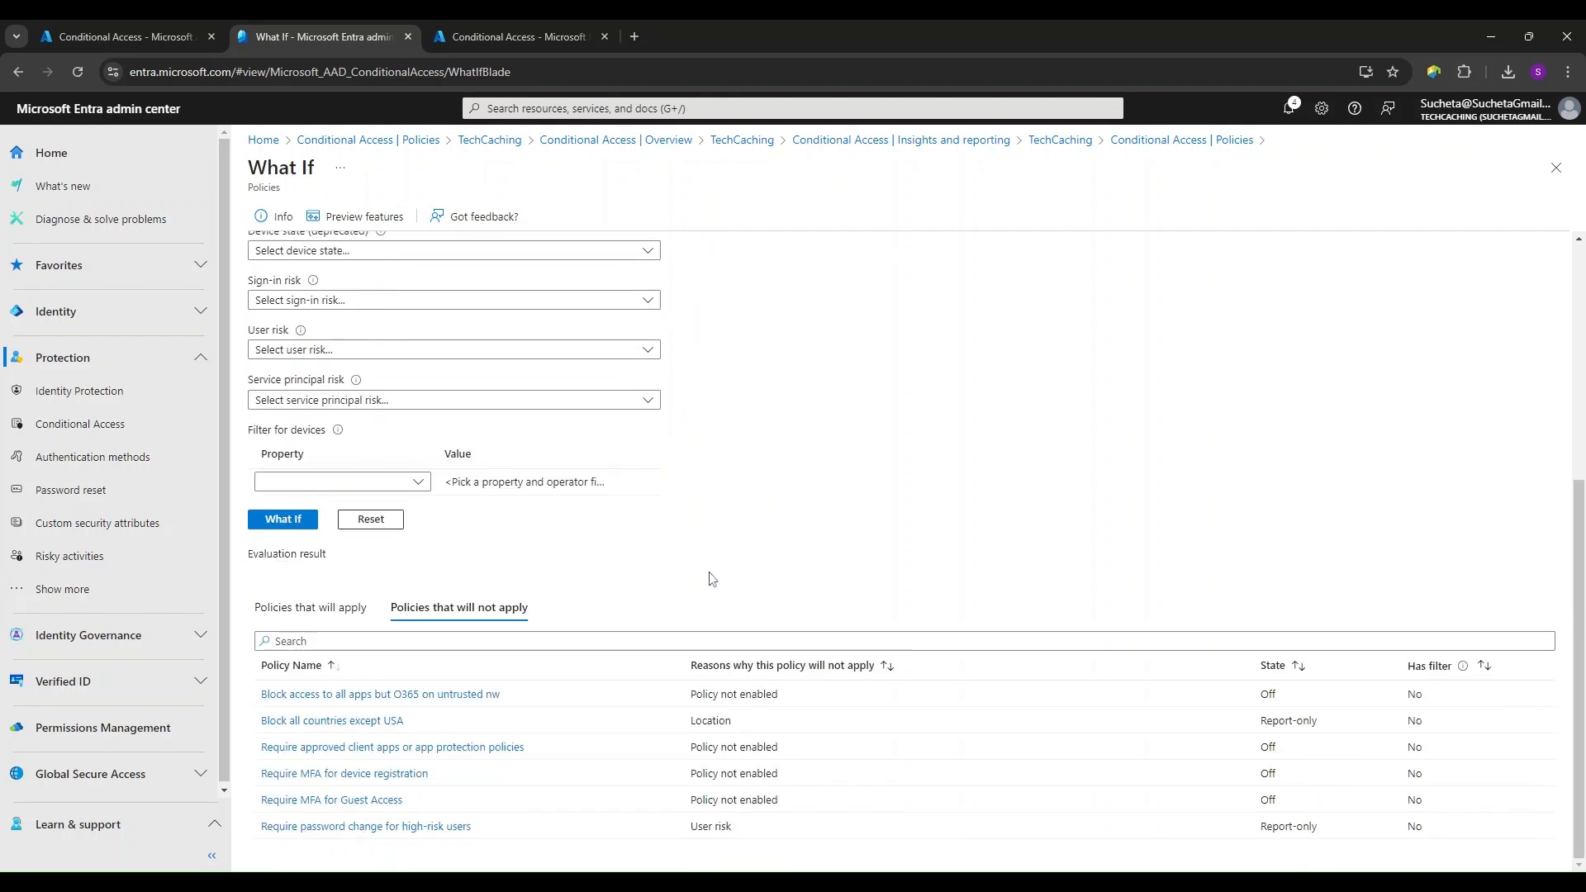
click(290, 522)
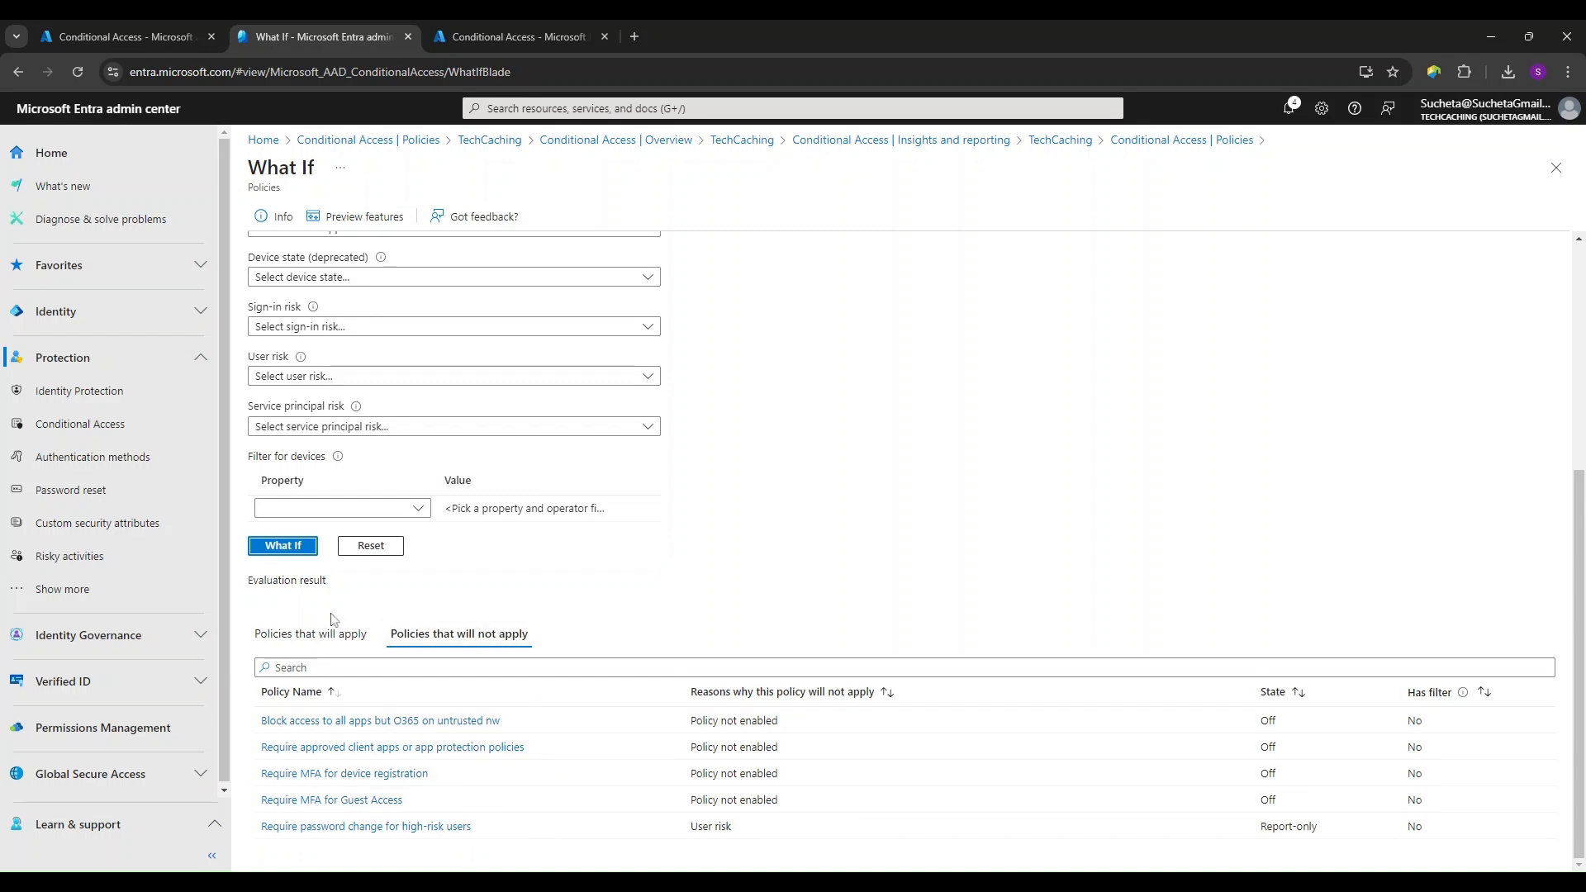
click(311, 634)
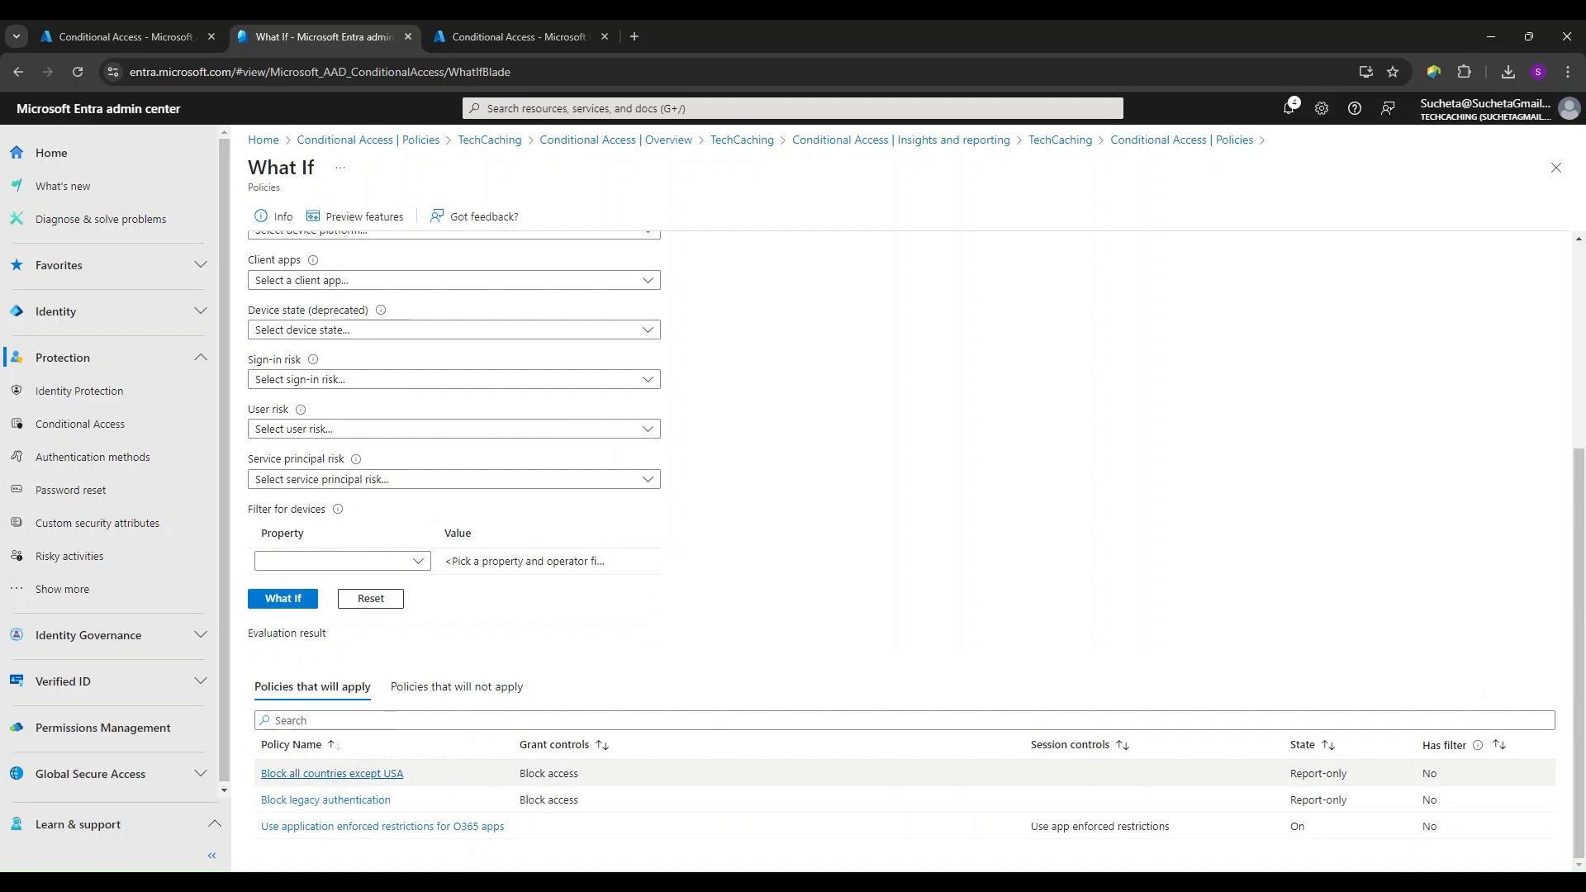
- Return to the policies list to check the file format required for uploading a policy, and reopen the What If tool
scroll(702, 611, up, 4)
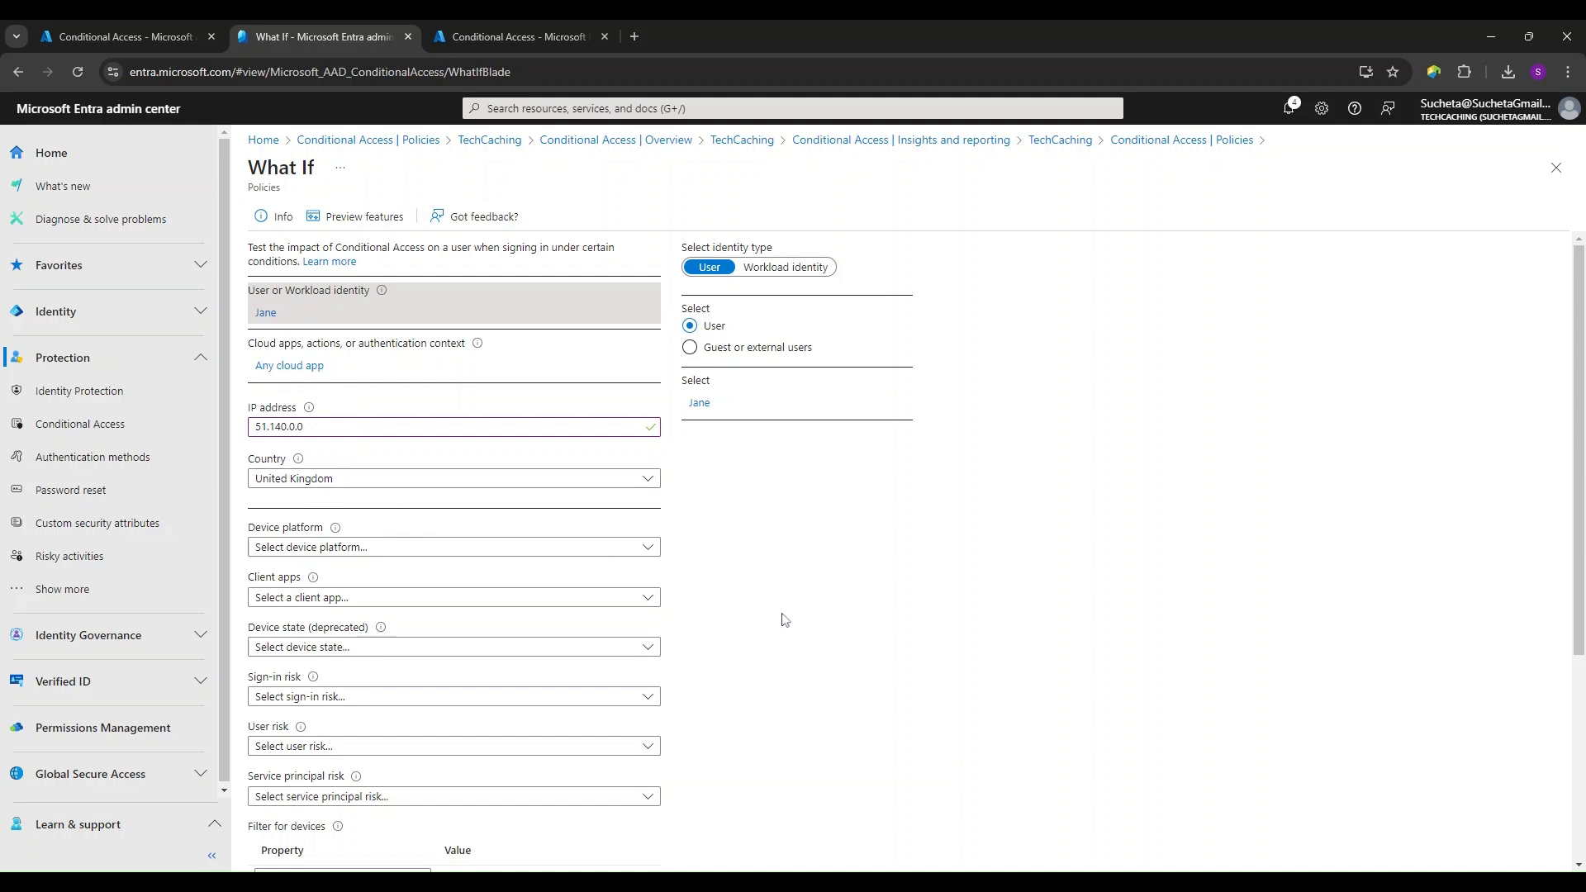
click(1141, 142)
click(866, 177)
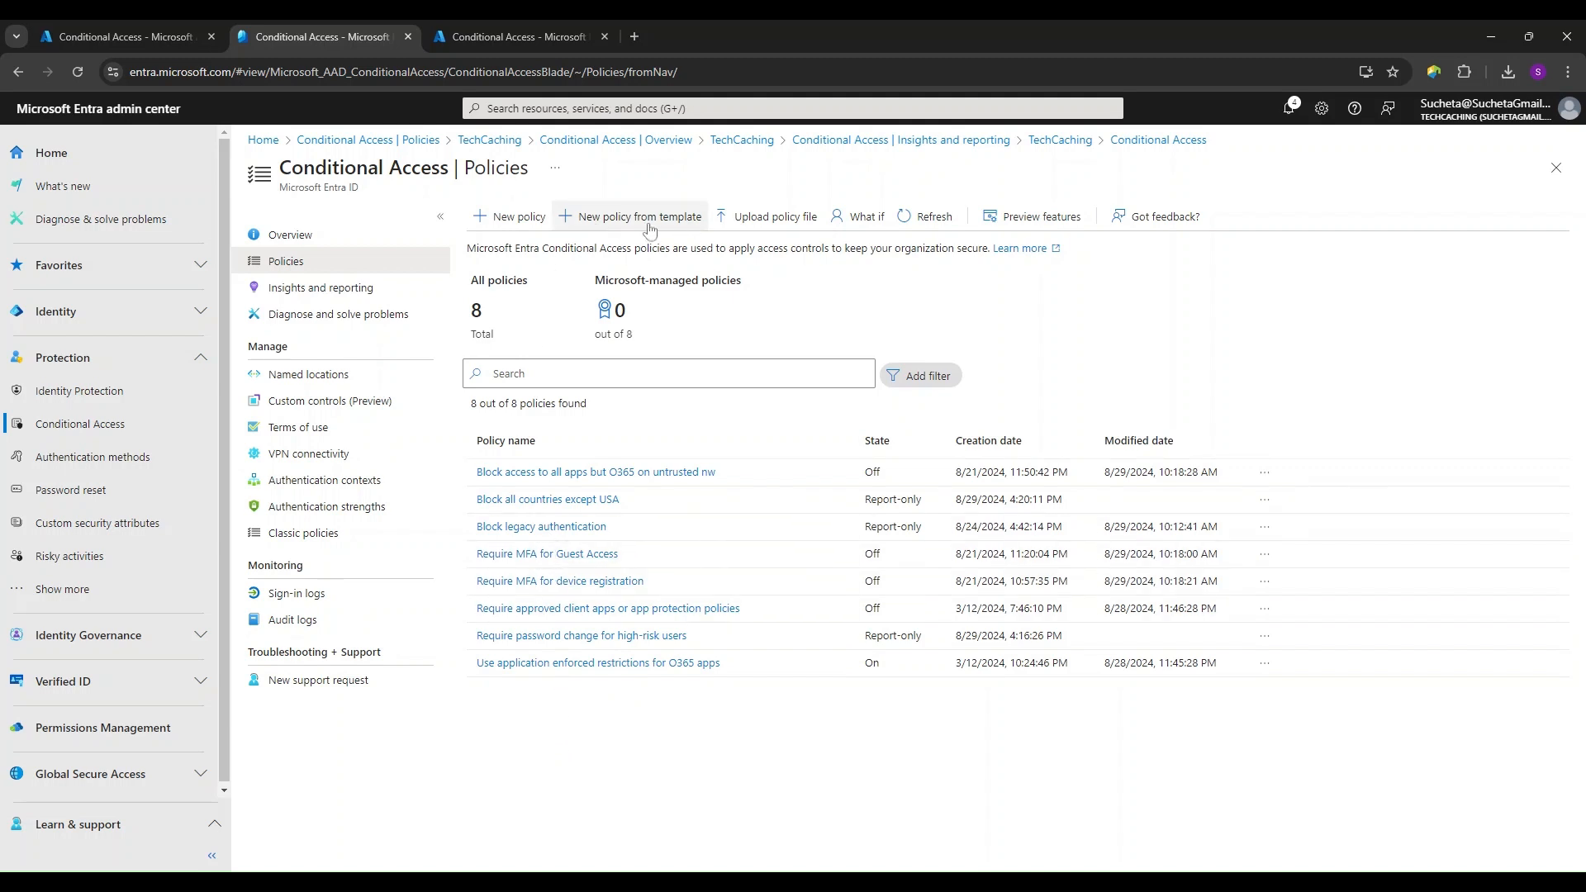
click(759, 220)
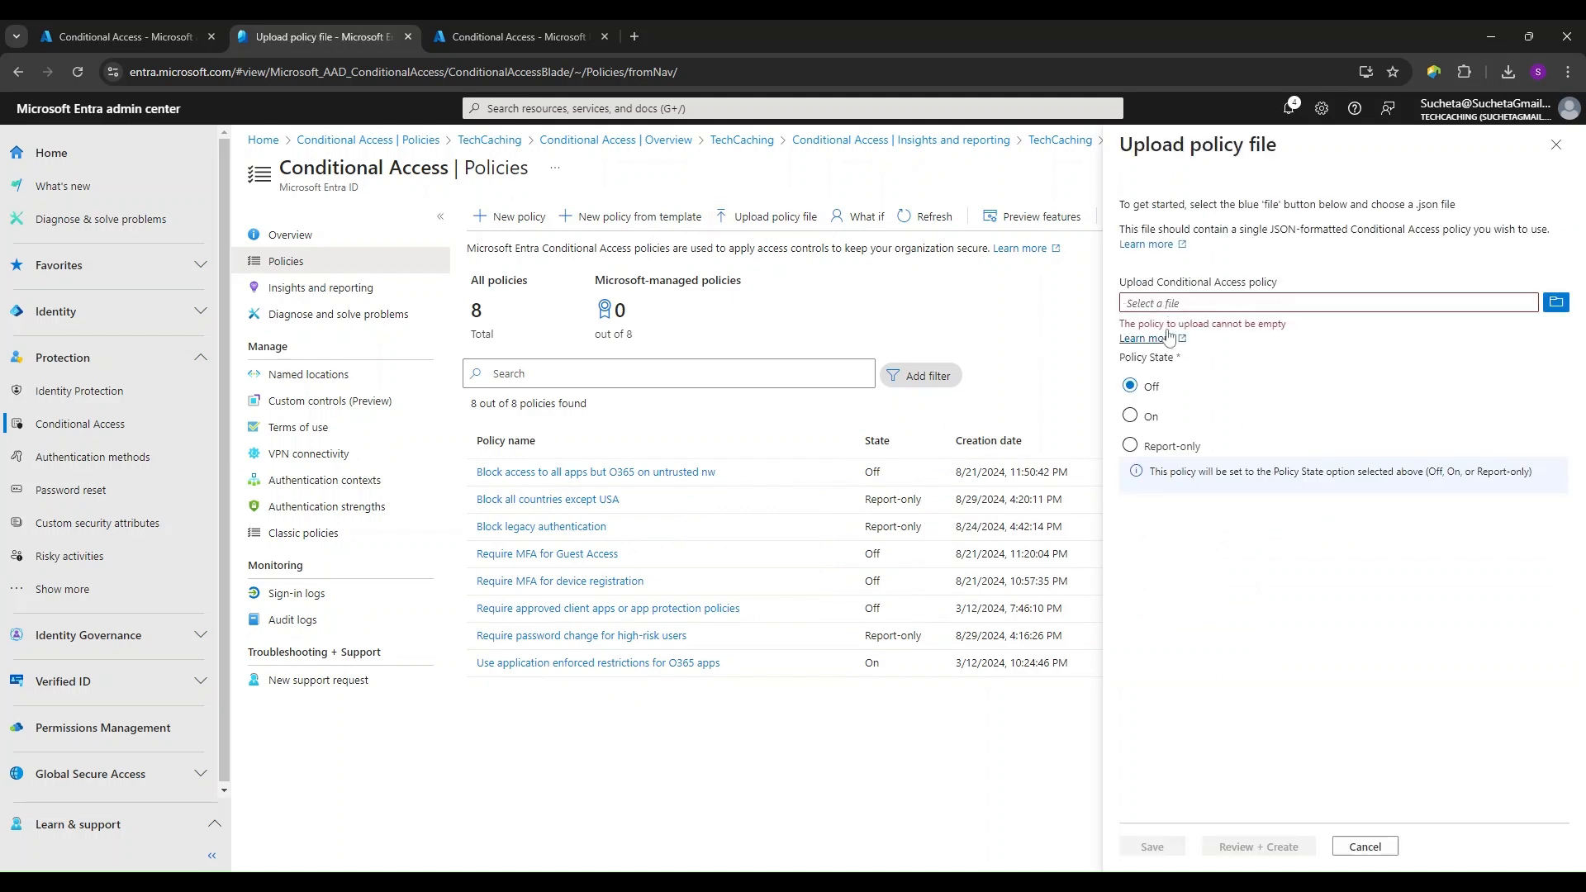
drag(1270, 229, 1471, 228)
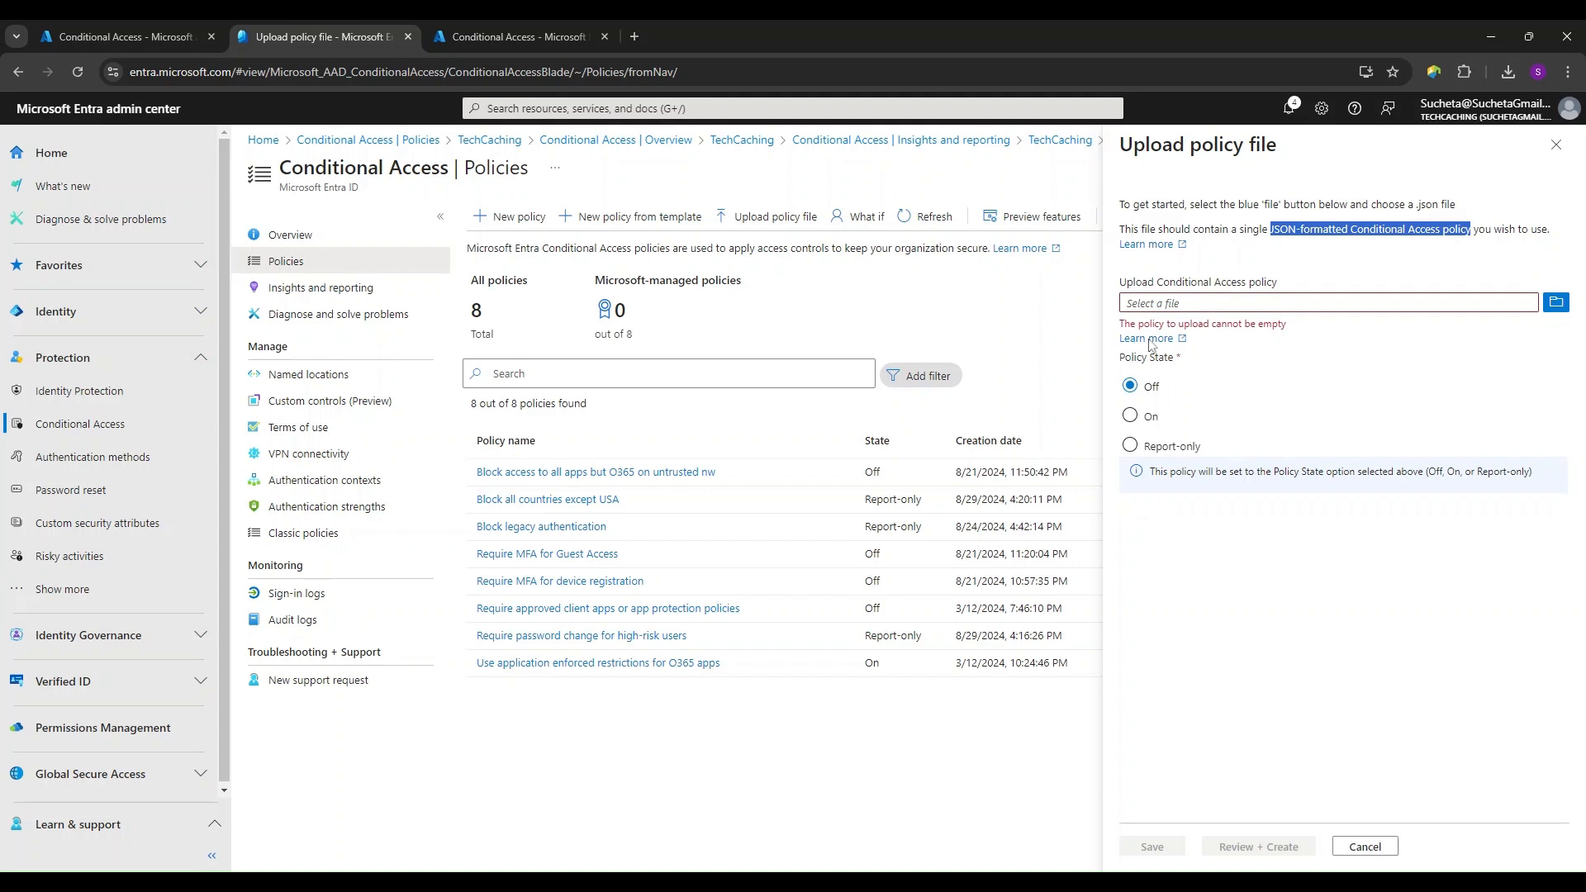
click(1558, 147)
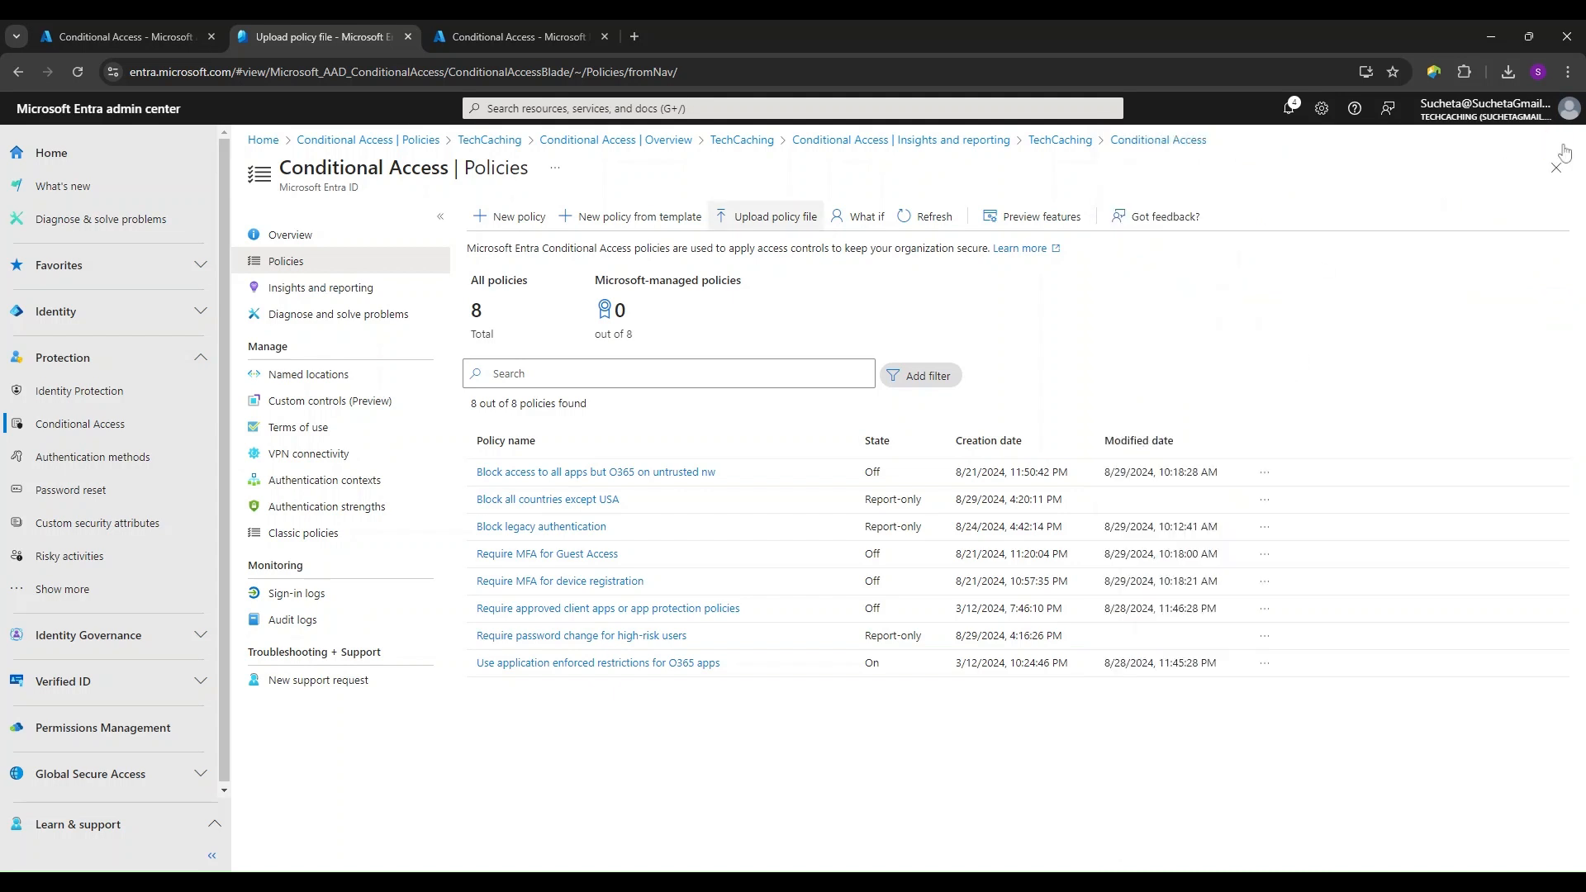
click(865, 218)
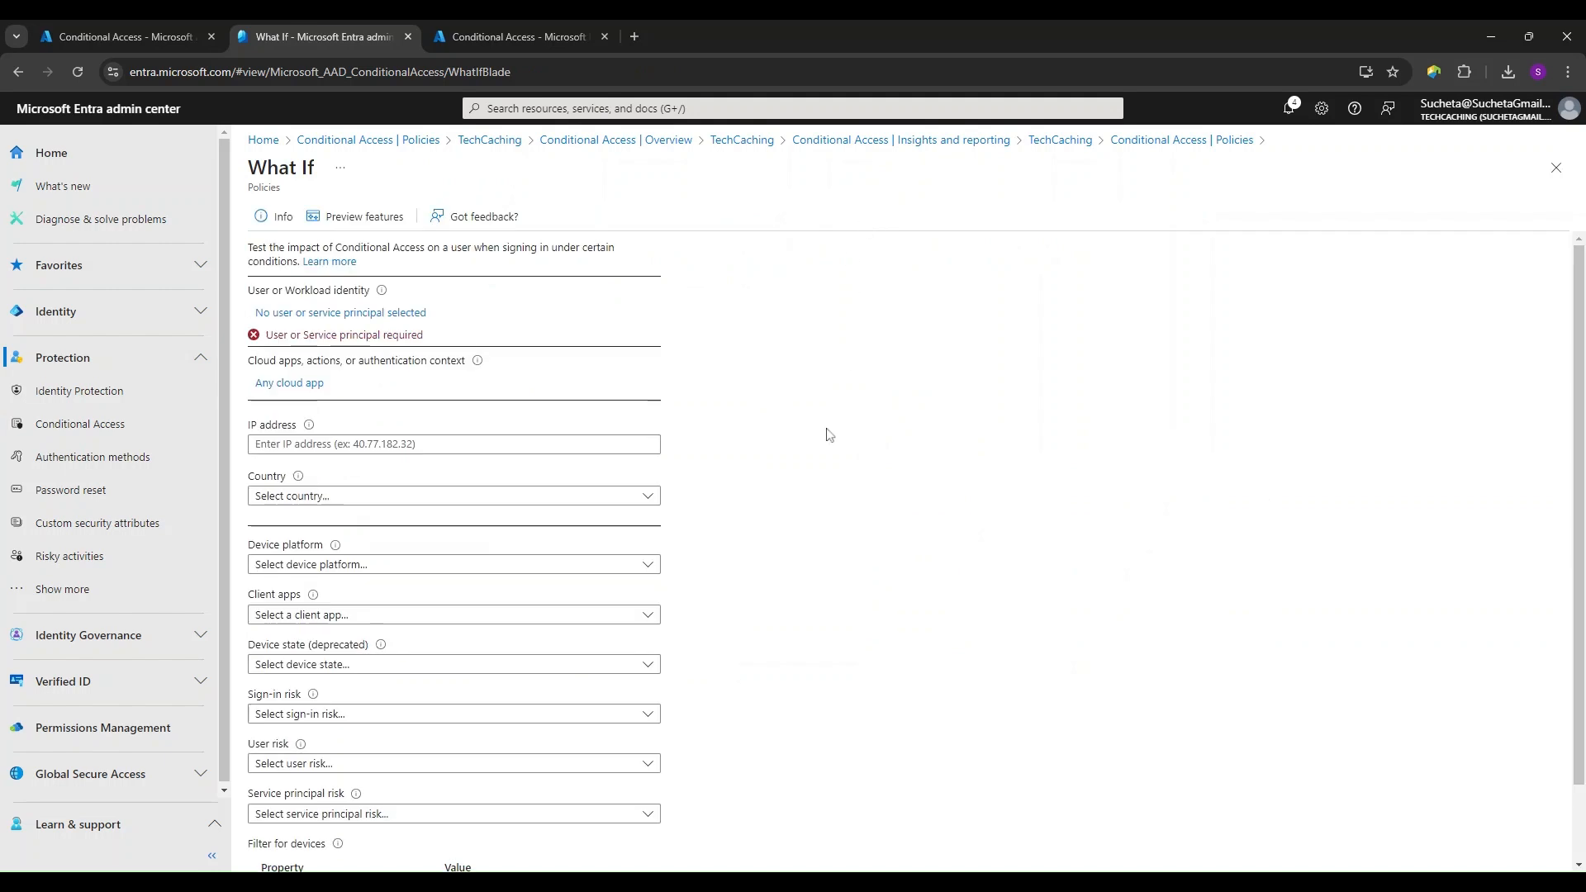